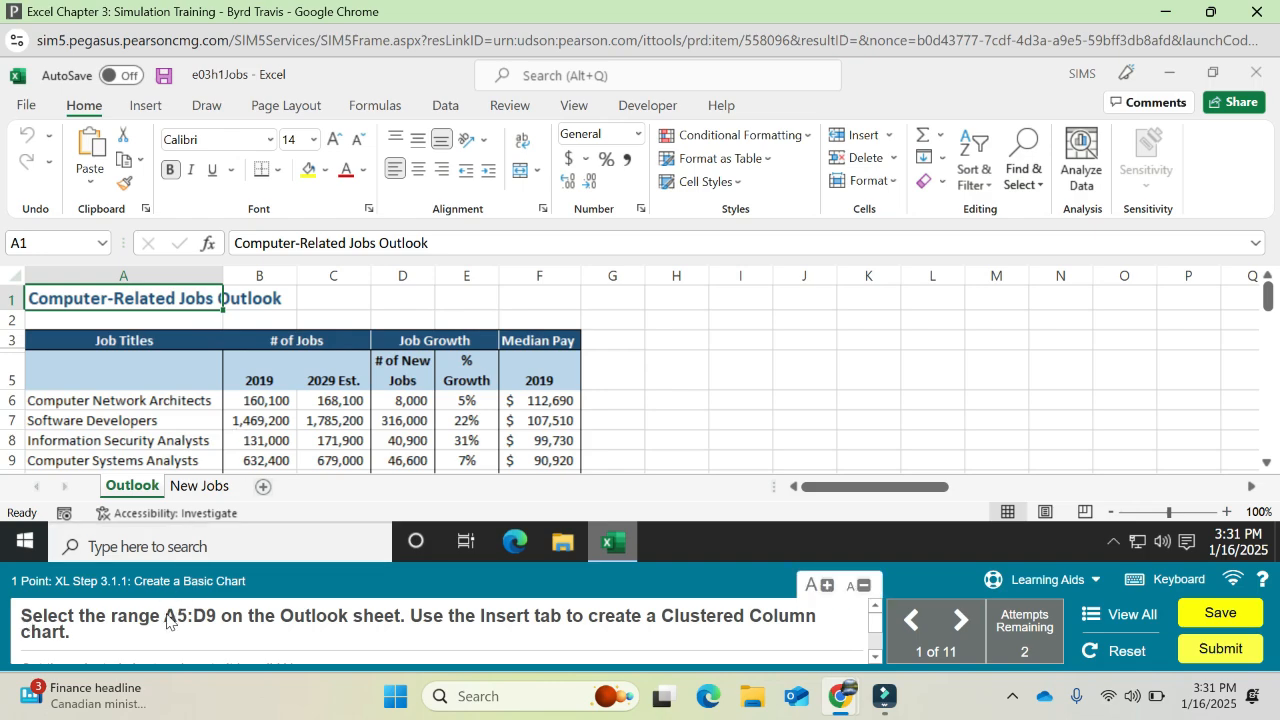
# Try to select the range A5:D9 on the Outlook sheet by its copied cell reference.
pyautogui.moveTo(167, 621); pyautogui.dragTo(214, 623)
pyautogui.hotkey('ctrl', 'c')
pyautogui.click(58, 241)
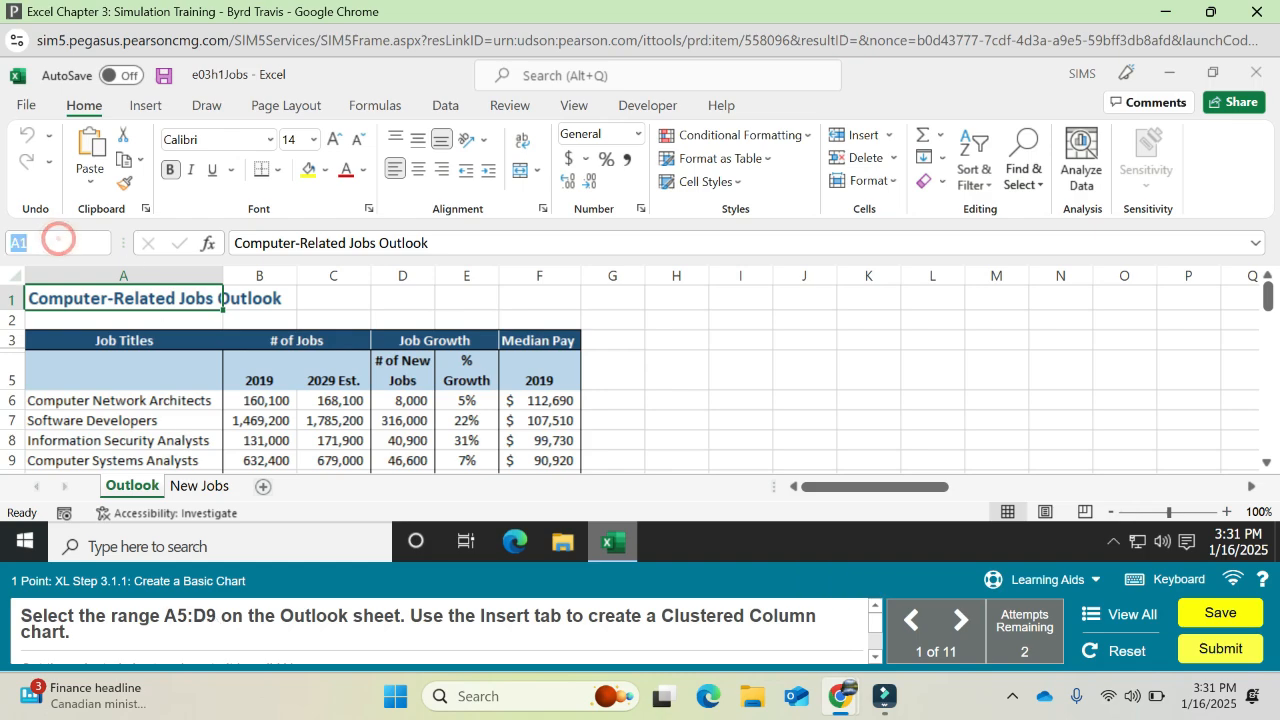
pyautogui.hotkey('ctrl', 'v')
pyautogui.press('Return')
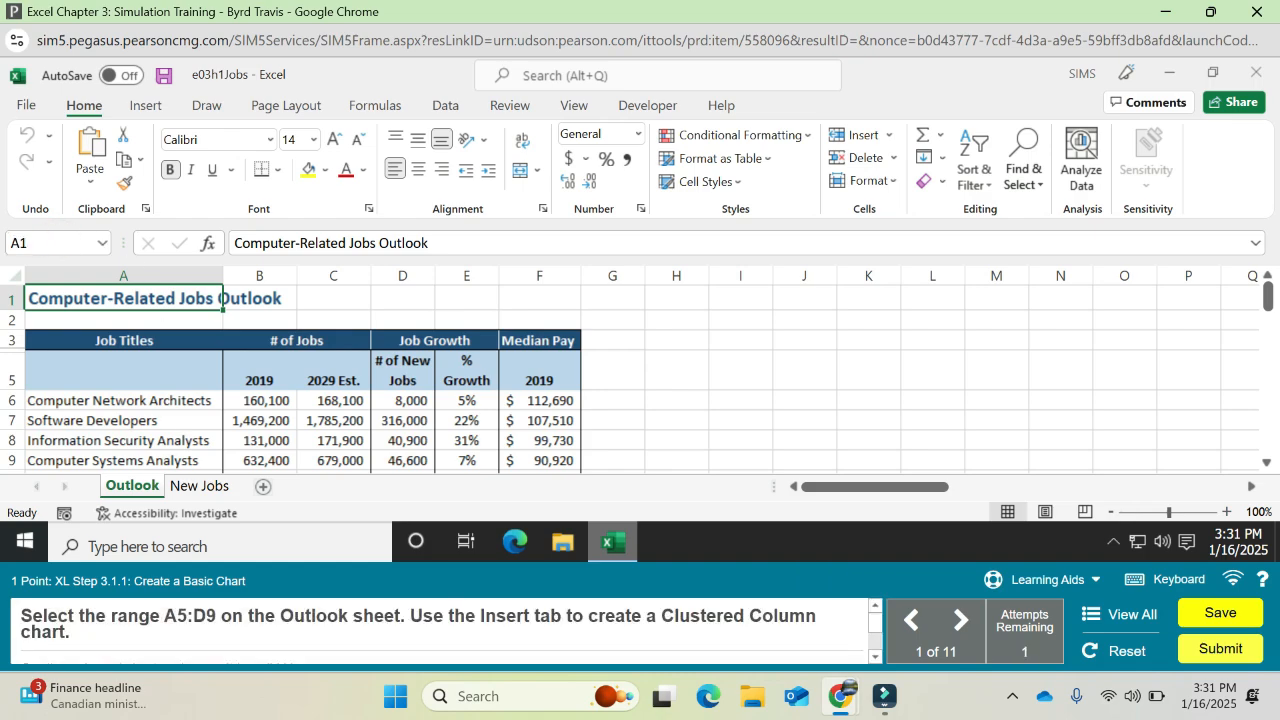
# Create a 2-D Clustered Column chart from the range A5:D9 on the Outlook sheet.
pyautogui.click(145, 398)
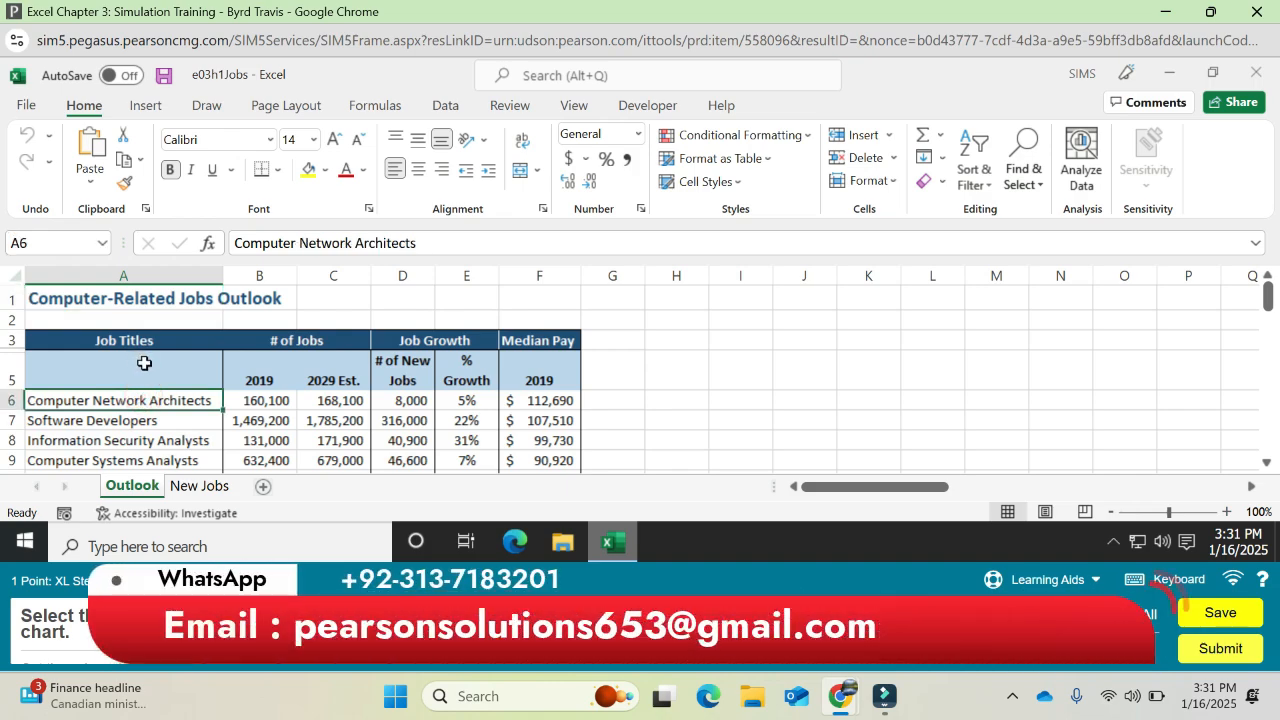
pyautogui.click(144, 363)
pyautogui.moveTo(144, 363); pyautogui.dragTo(560, 445)
pyautogui.moveTo(403, 339)
pyautogui.mouseDown()
pyautogui.moveTo(394, 294)
pyautogui.moveTo(394, 350)
pyautogui.moveTo(394, 318)
pyautogui.moveTo(399, 332)
pyautogui.mouseUp()
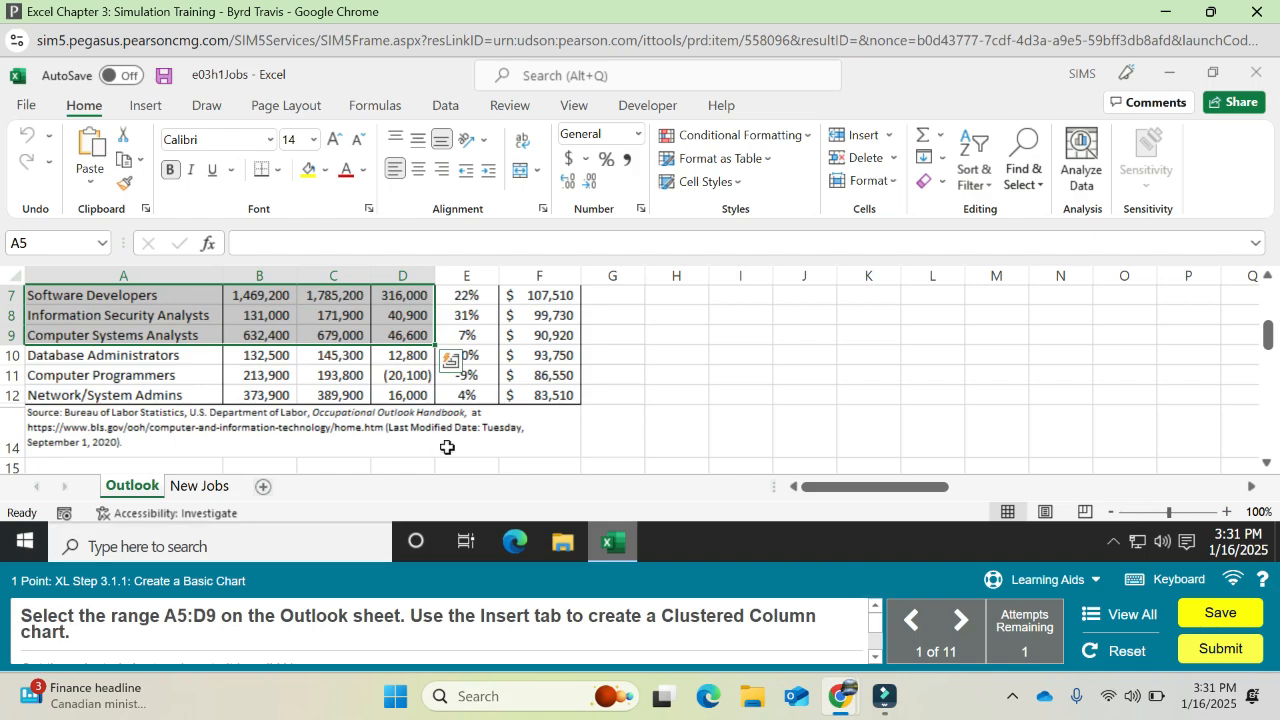
pyautogui.click(144, 105)
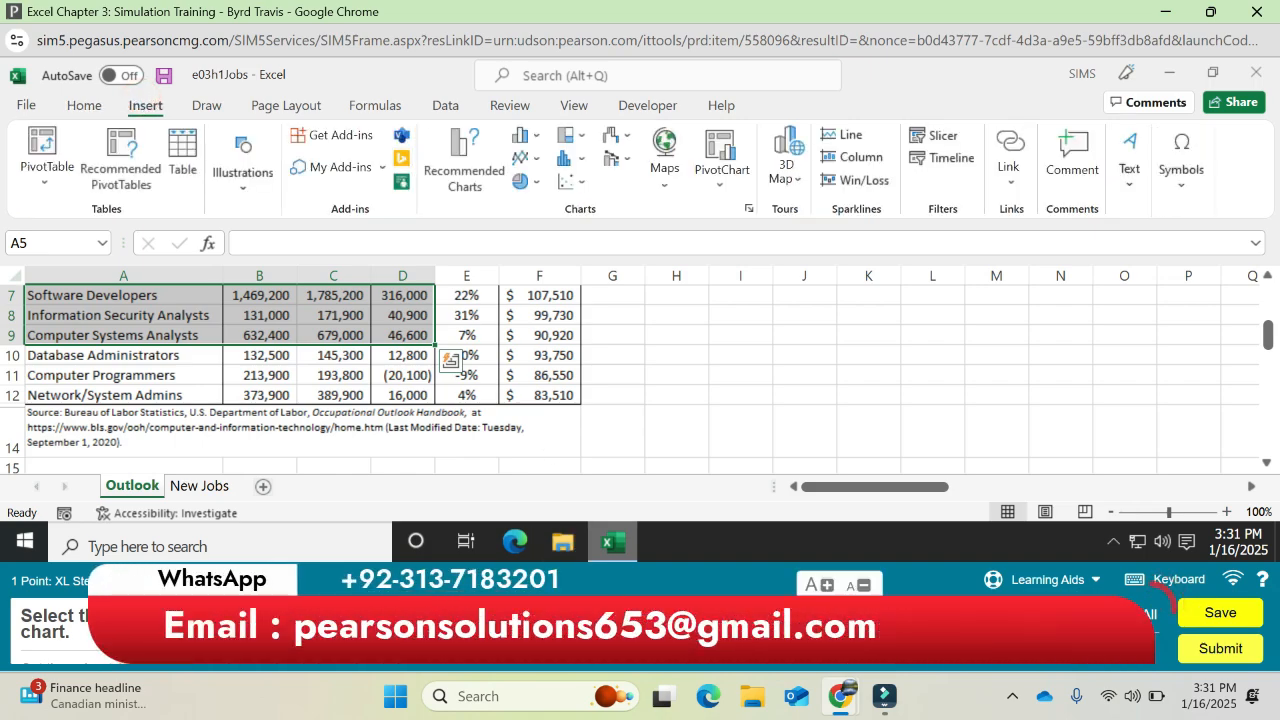
pyautogui.click(541, 139)
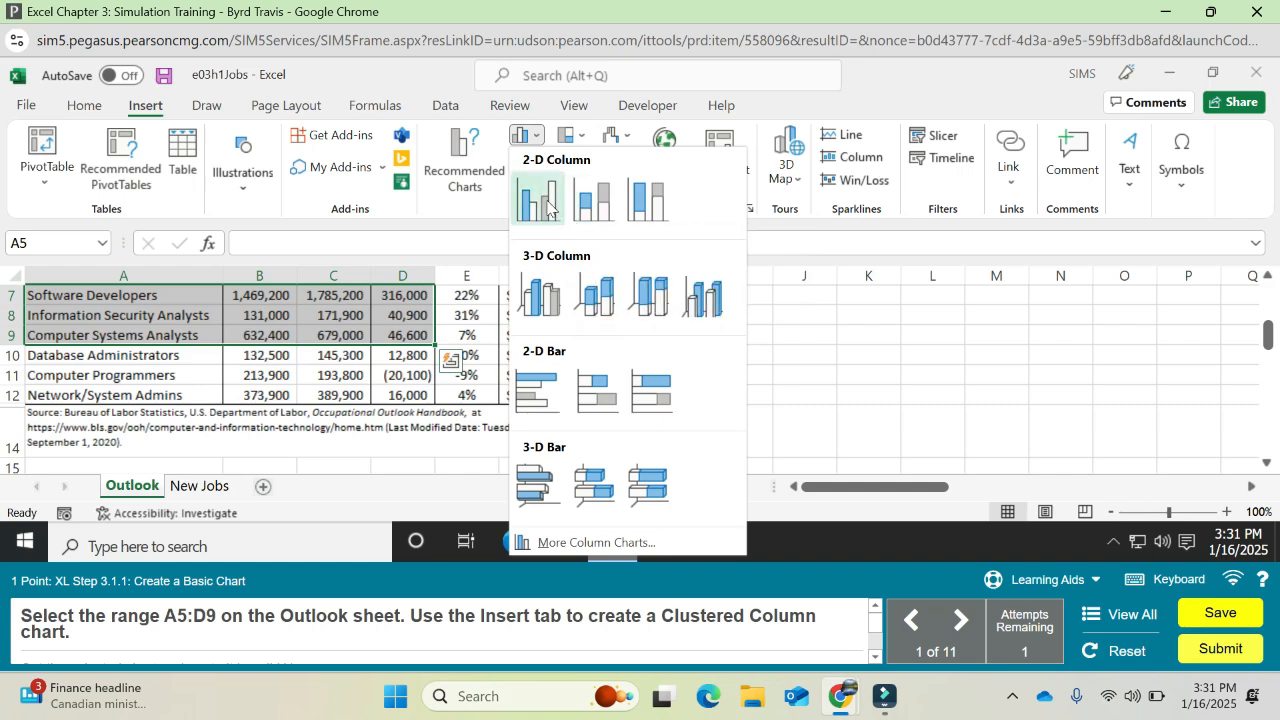
pyautogui.click(541, 199)
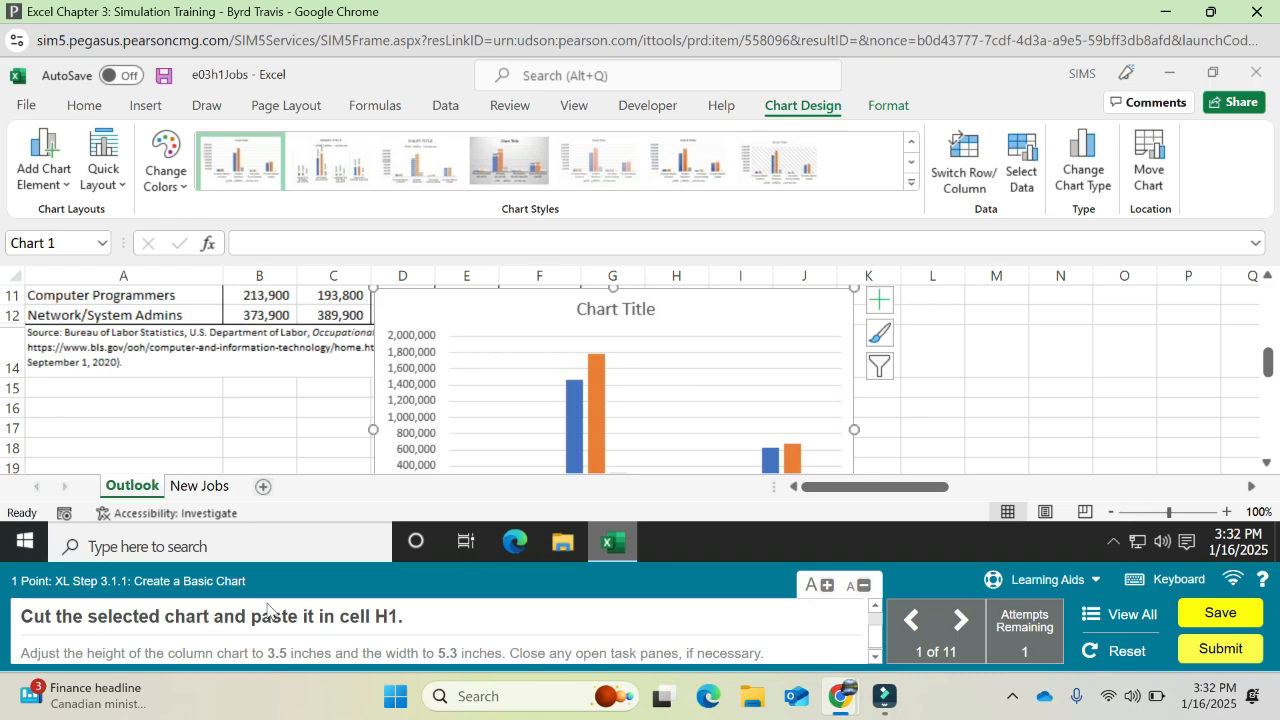
# Cut the column chart and paste it at cell H1 of the Outlook sheet.
pyautogui.rightClick(783, 317)
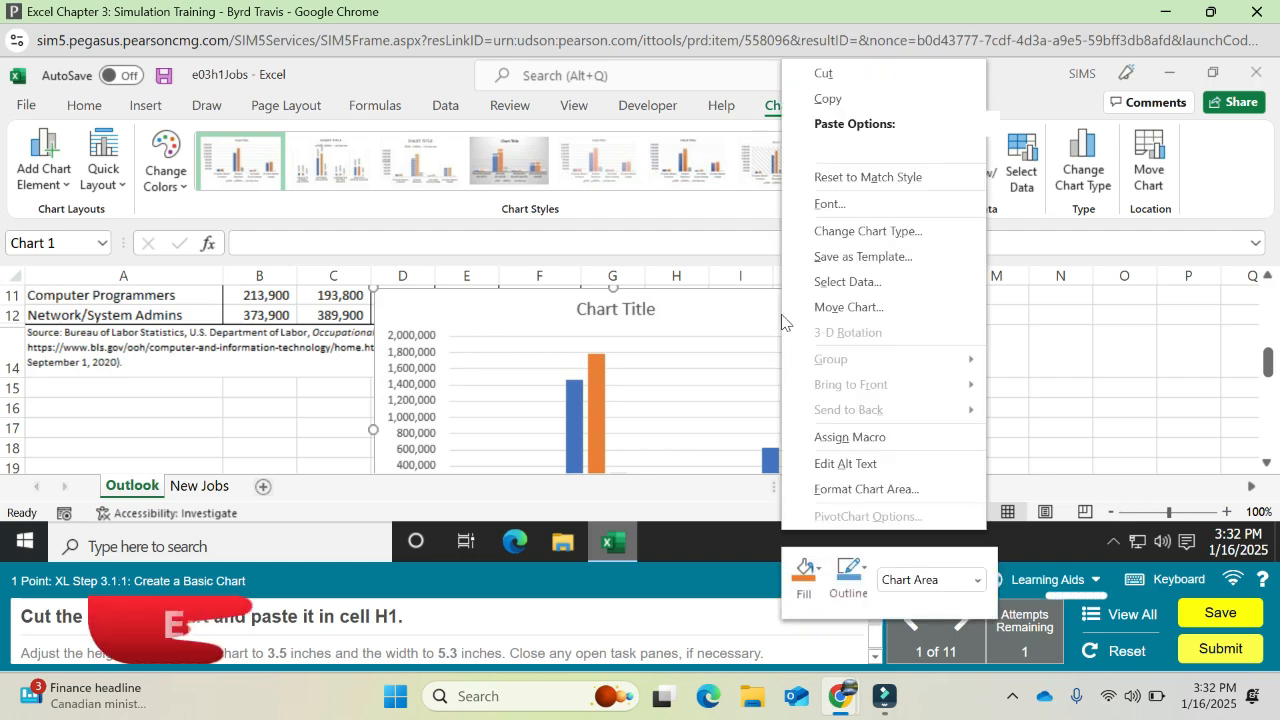
pyautogui.click(835, 77)
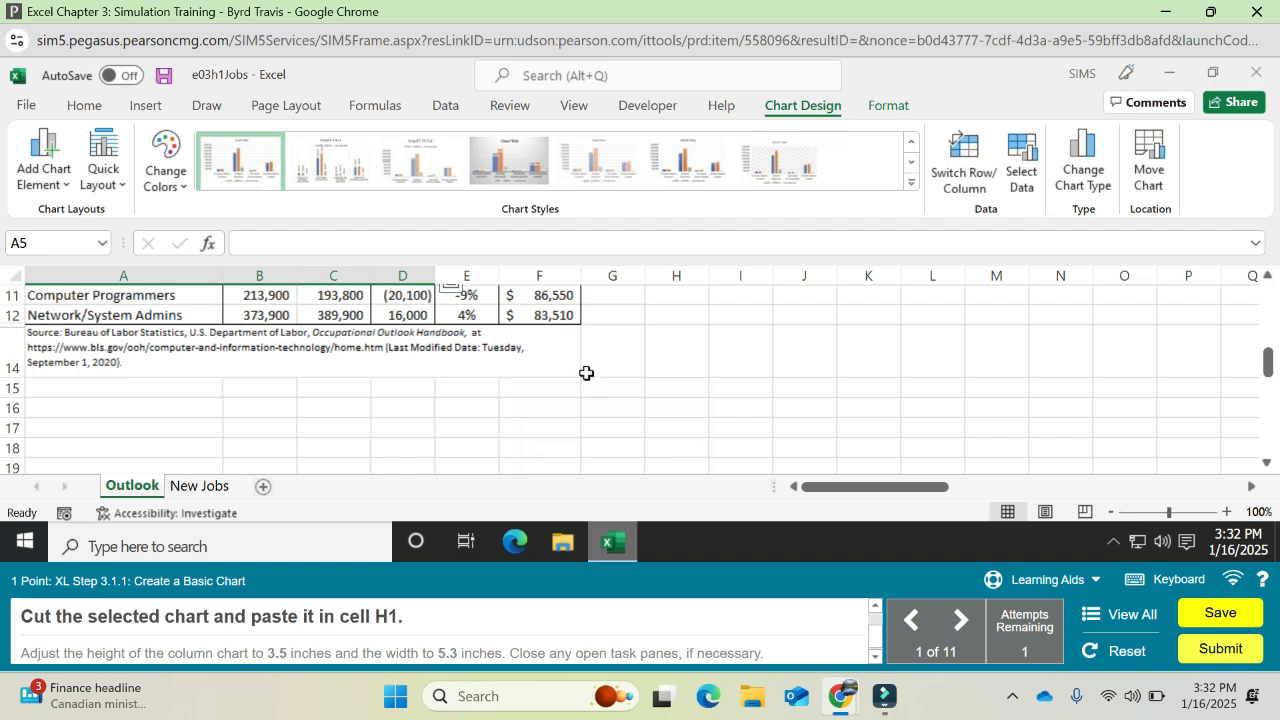
pyautogui.click(666, 315)
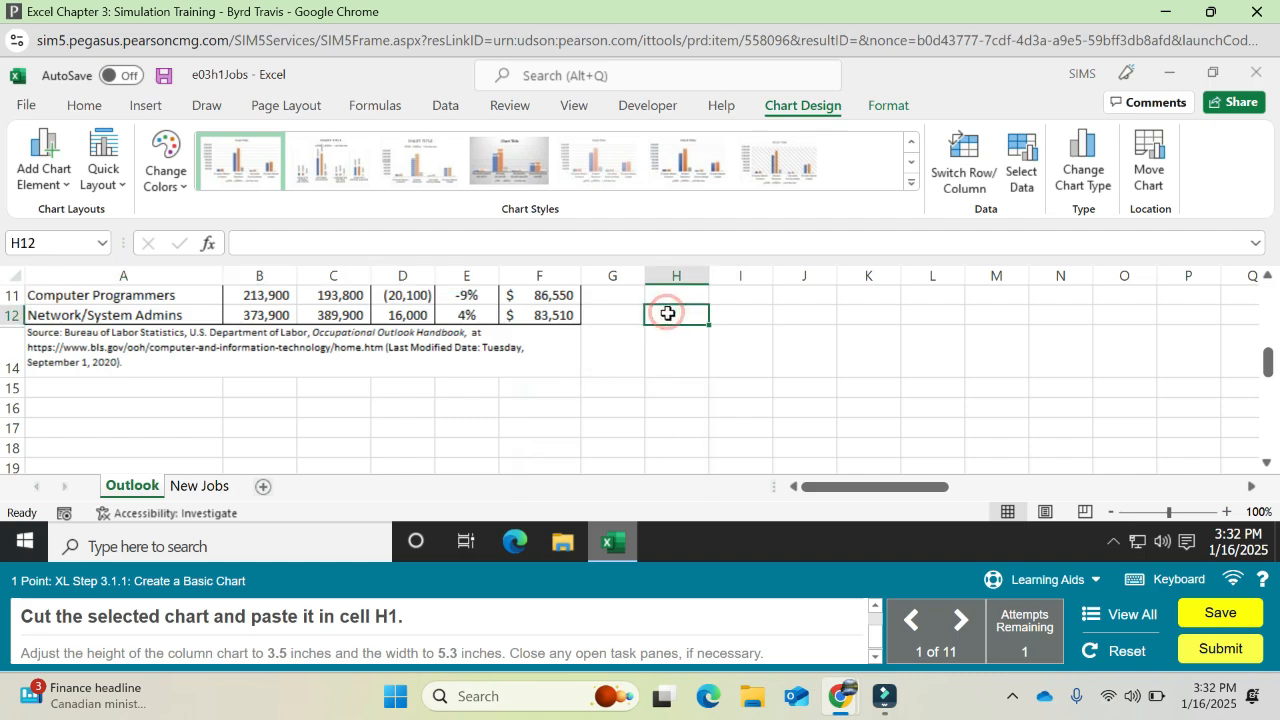
pyautogui.press('Up')
pyautogui.press('Up')
pyautogui.press('Up')
pyautogui.press('Up')
pyautogui.press('Up')
pyautogui.press('Up')
pyautogui.press('Up')
pyautogui.press('Up')
pyautogui.press('Up')
pyautogui.press('Up')
pyautogui.press('Up')
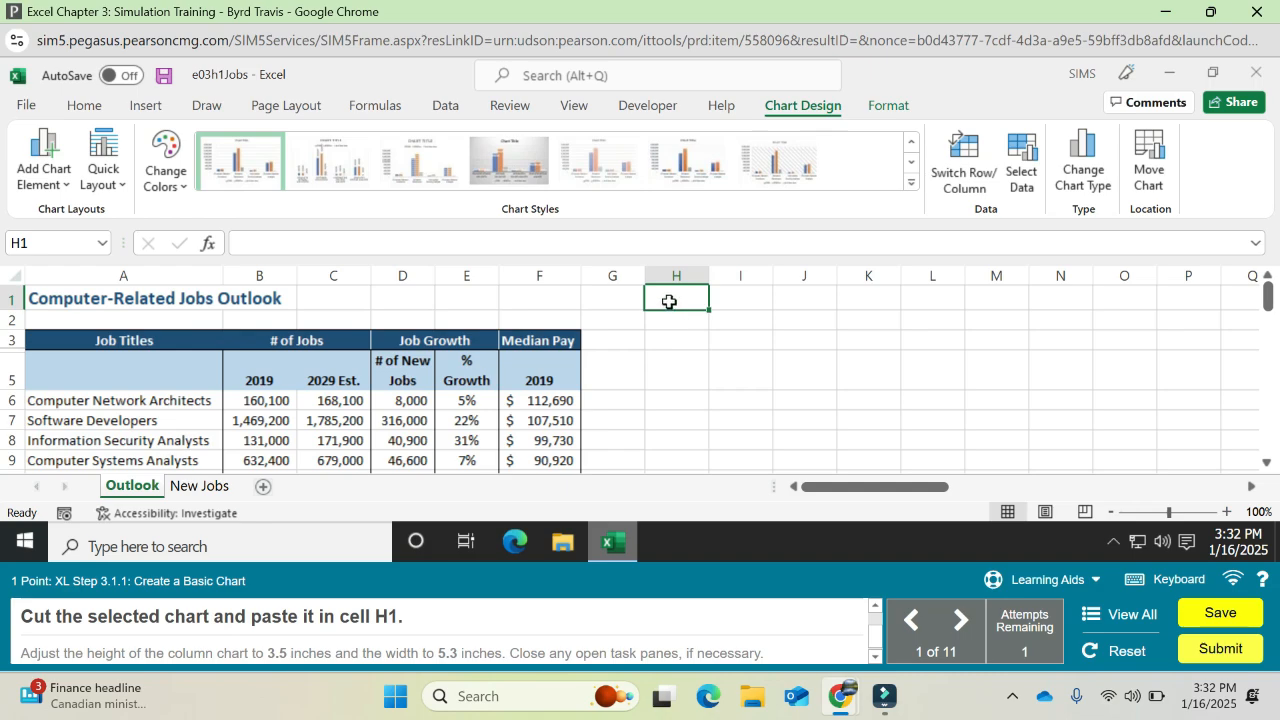
pyautogui.hotkey('ctrl', 'v')
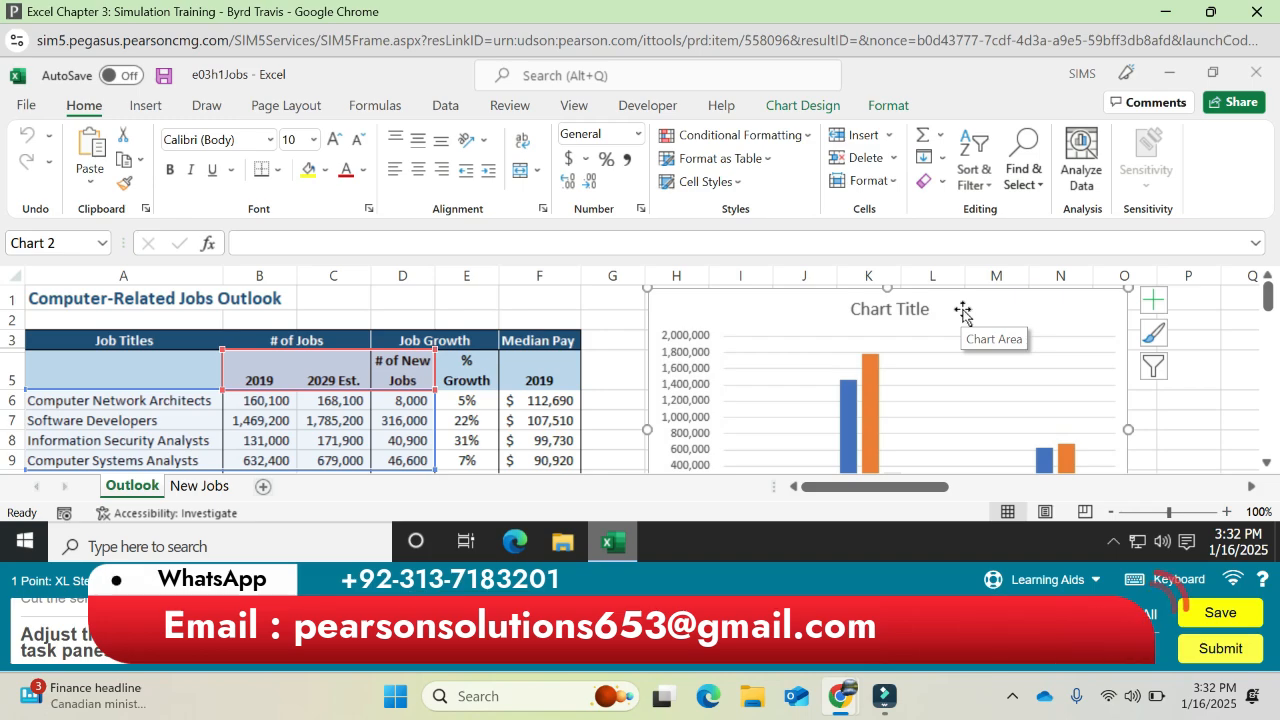
# Set the column chart's height to 3.5 inches and its width to 5.3 inches.
pyautogui.click(881, 114)
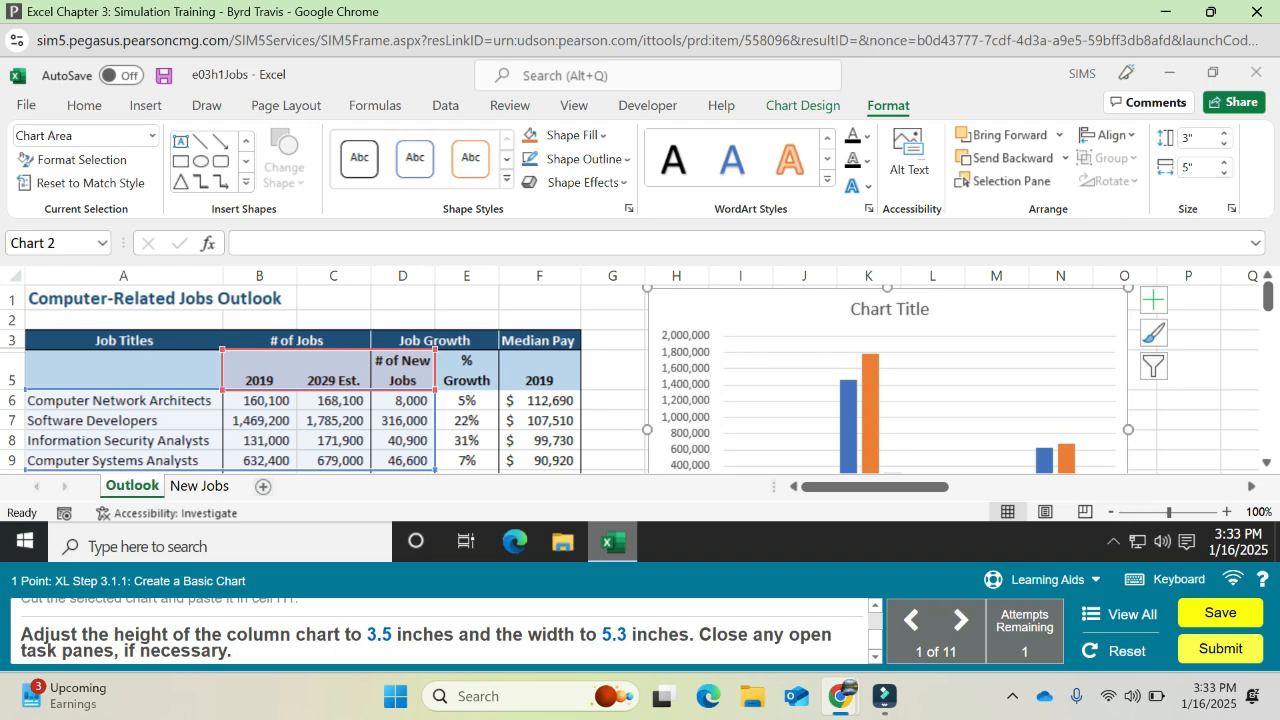
pyautogui.click(1223, 136)
pyautogui.click(1223, 136)
pyautogui.click(1223, 136)
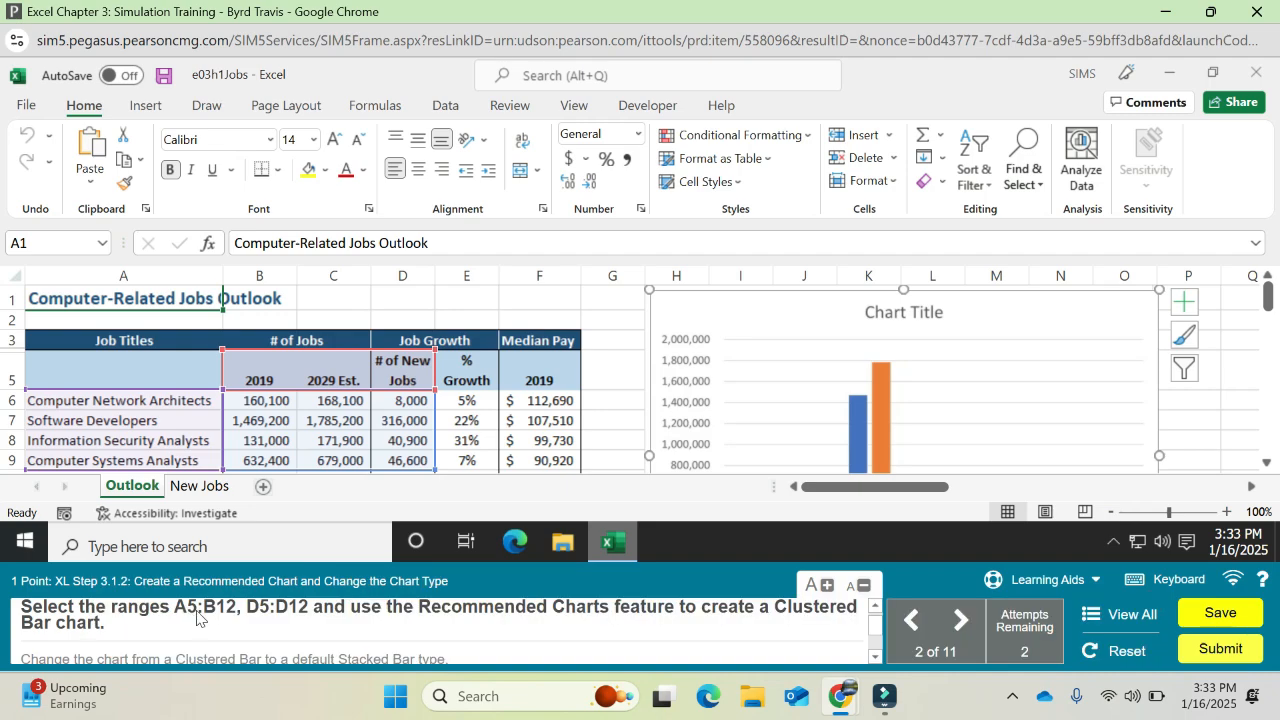
pyautogui.click(113, 364)
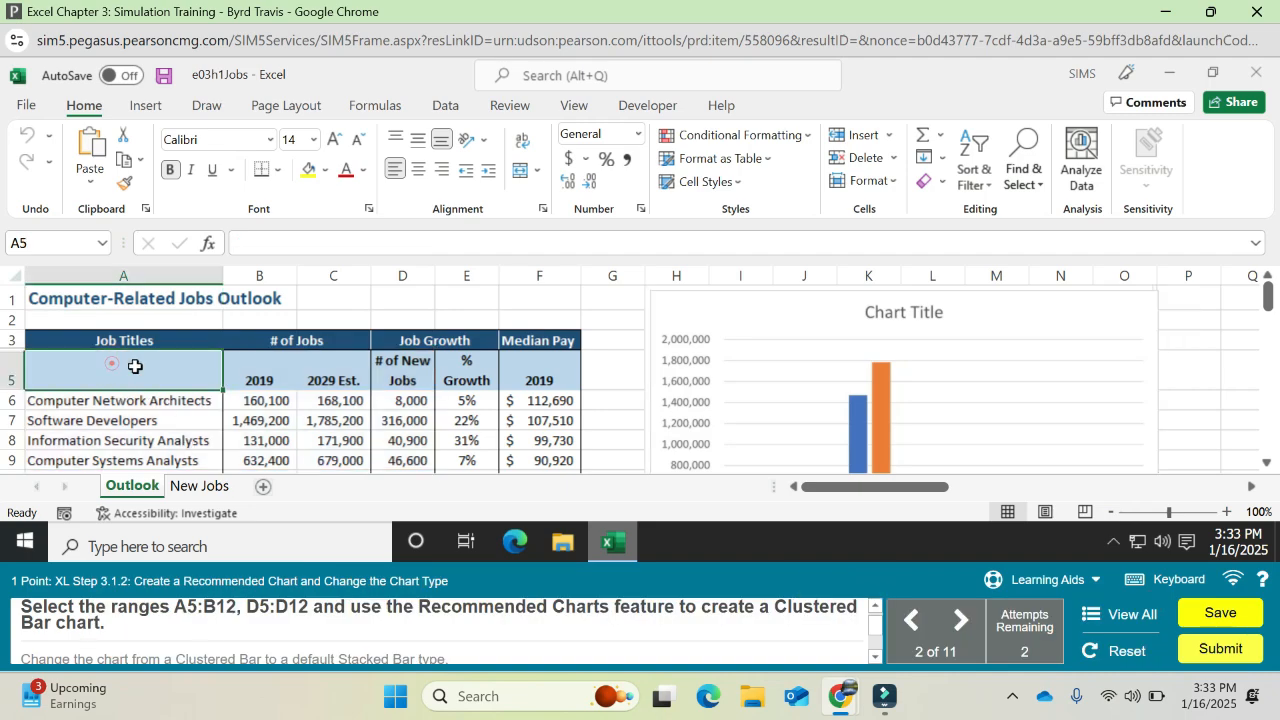
pyautogui.moveTo(113, 364); pyautogui.dragTo(243, 362)
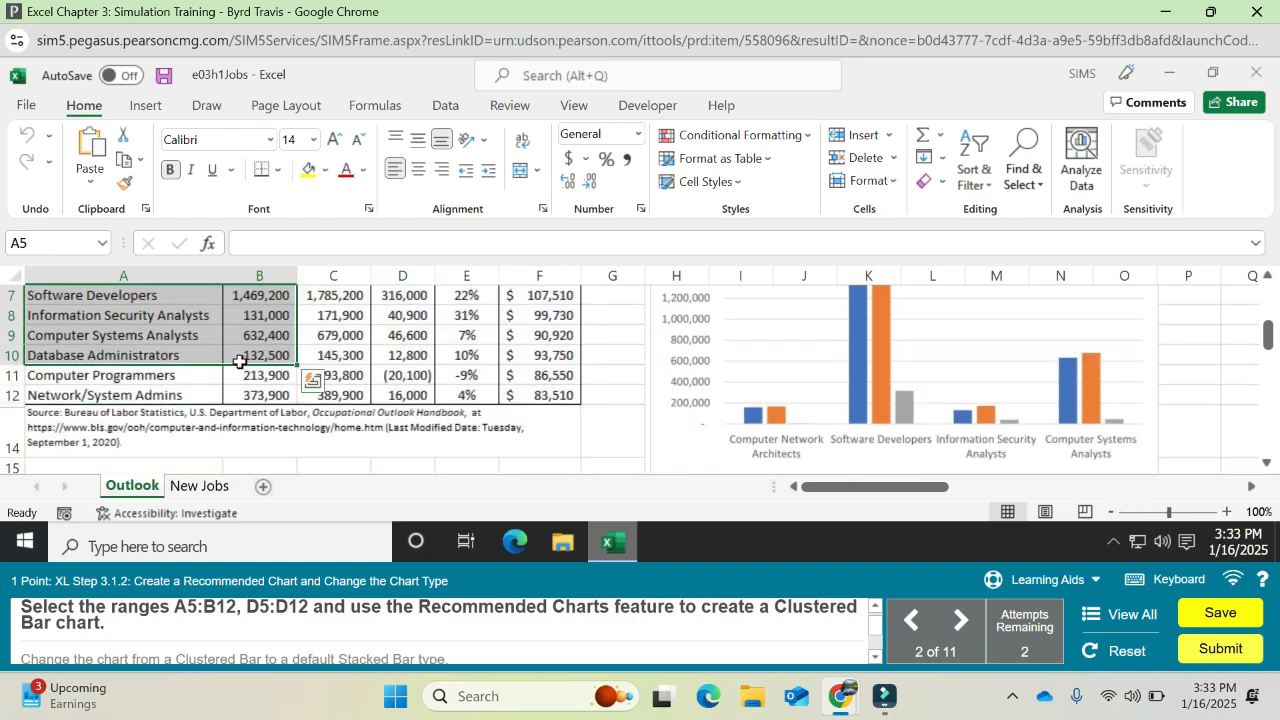
pyautogui.click(123, 295)
pyautogui.press('Up')
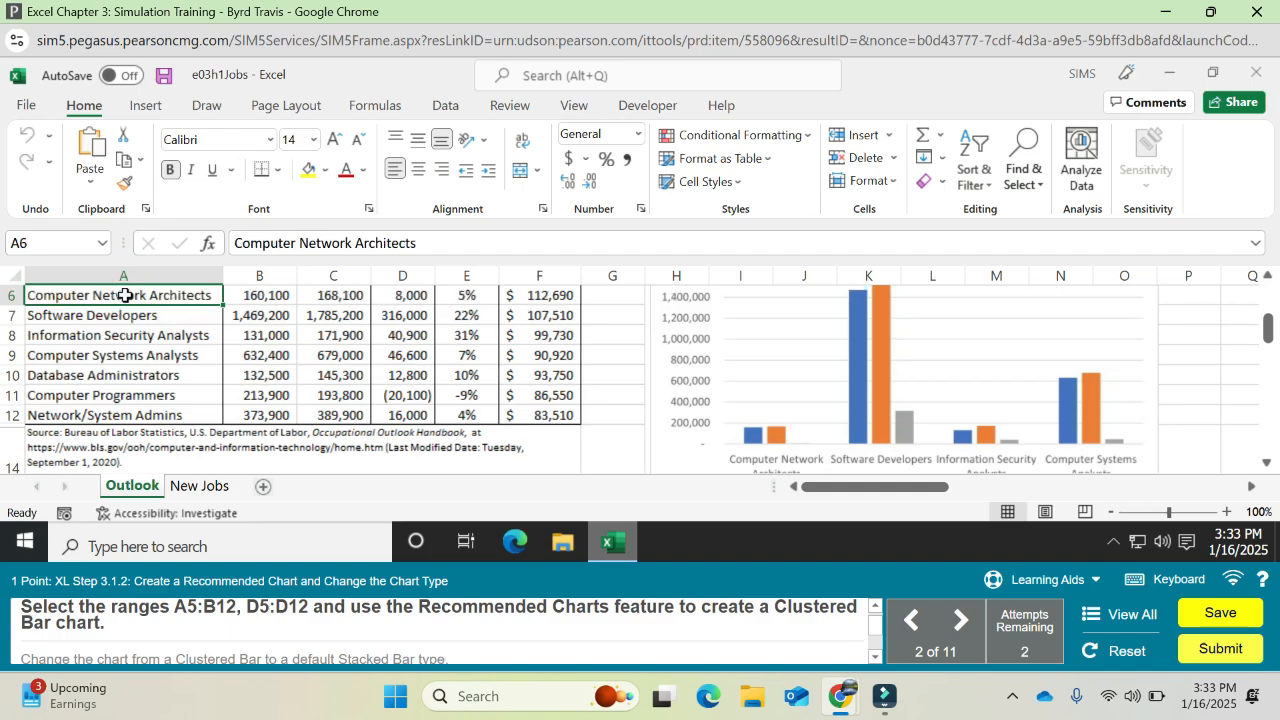
pyautogui.press('Up')
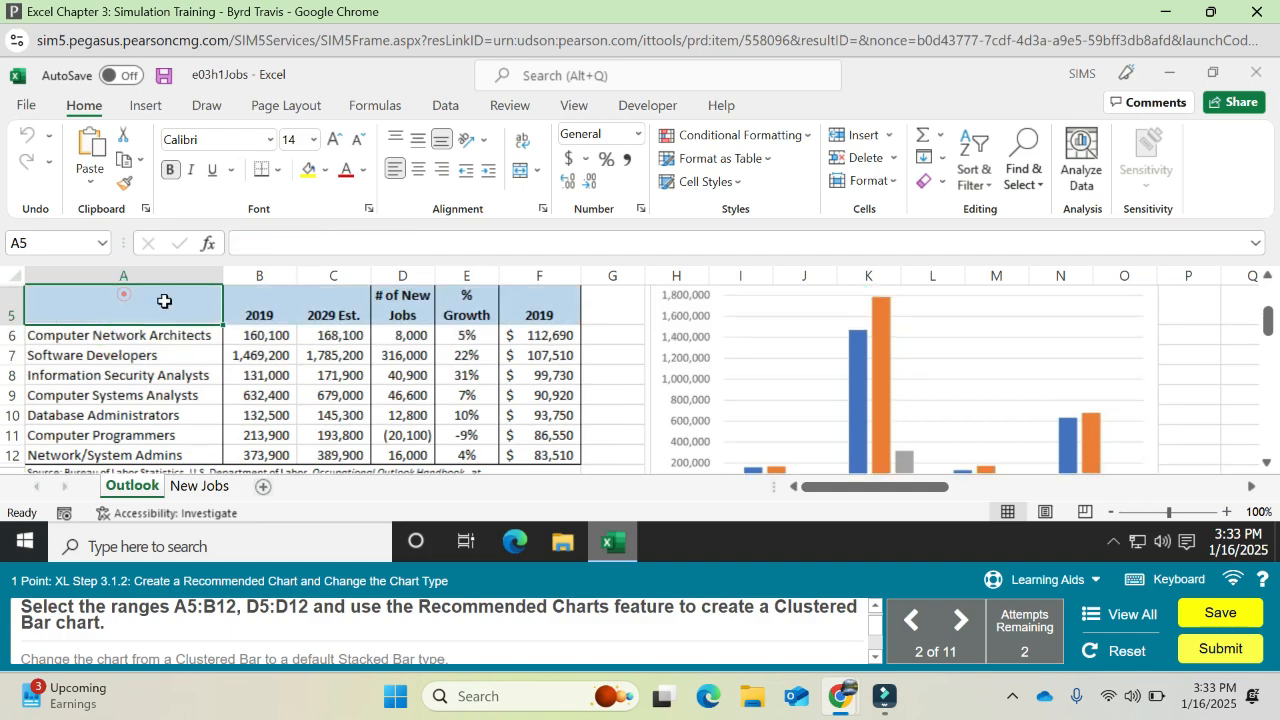
# Select the ranges A5:B12 and D5:D12 and insert the recommended Clustered Bar chart from them.
pyautogui.moveTo(163, 300); pyautogui.dragTo(261, 450)
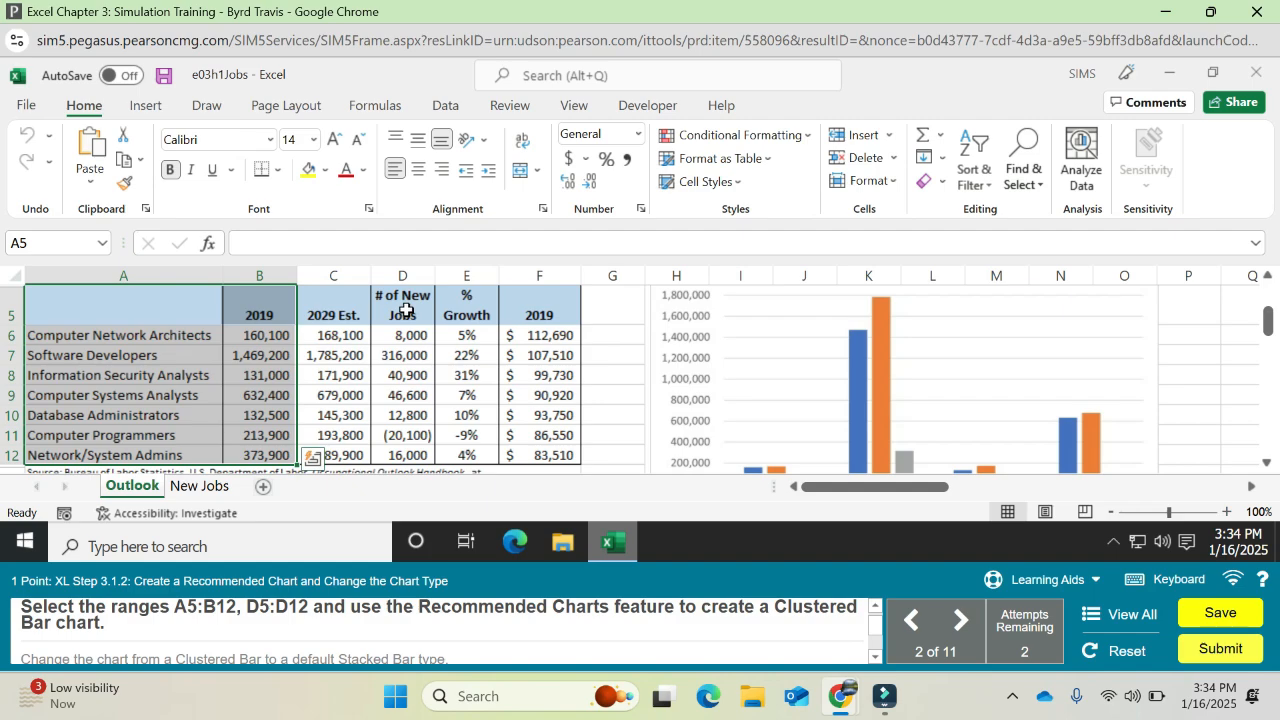
pyautogui.moveTo(405, 309); pyautogui.dragTo(403, 452)
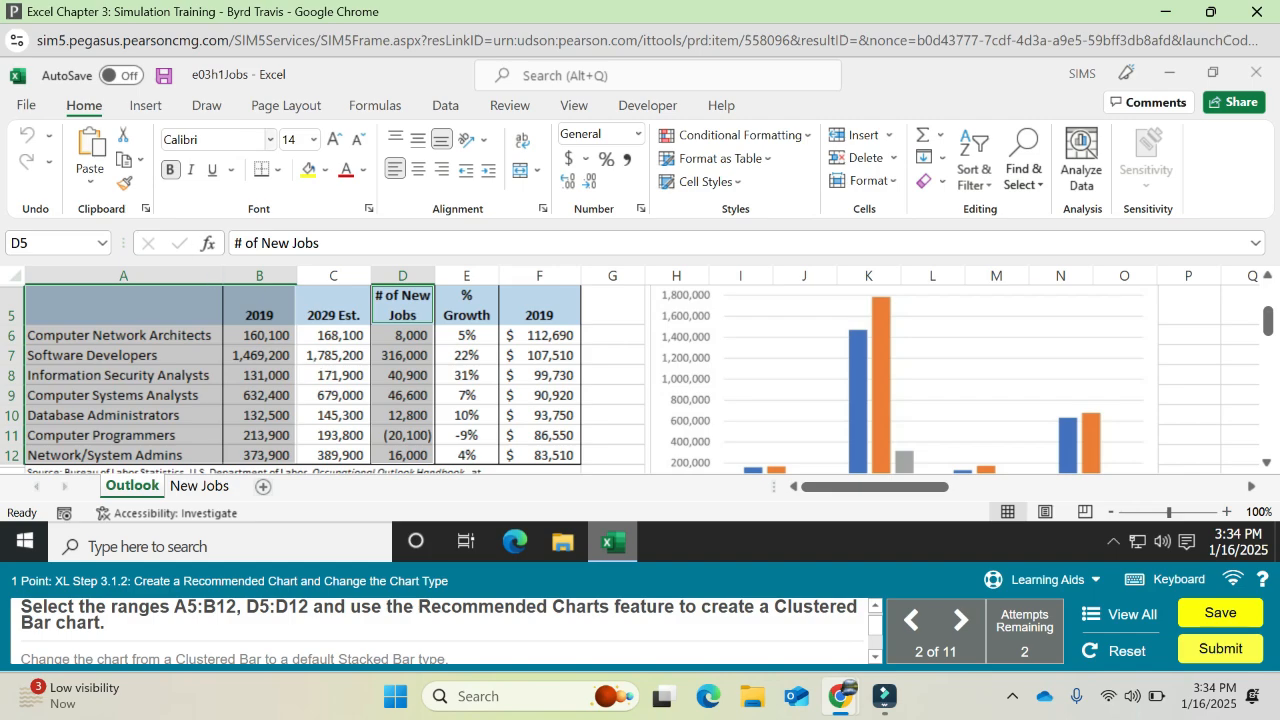
pyautogui.click(148, 117)
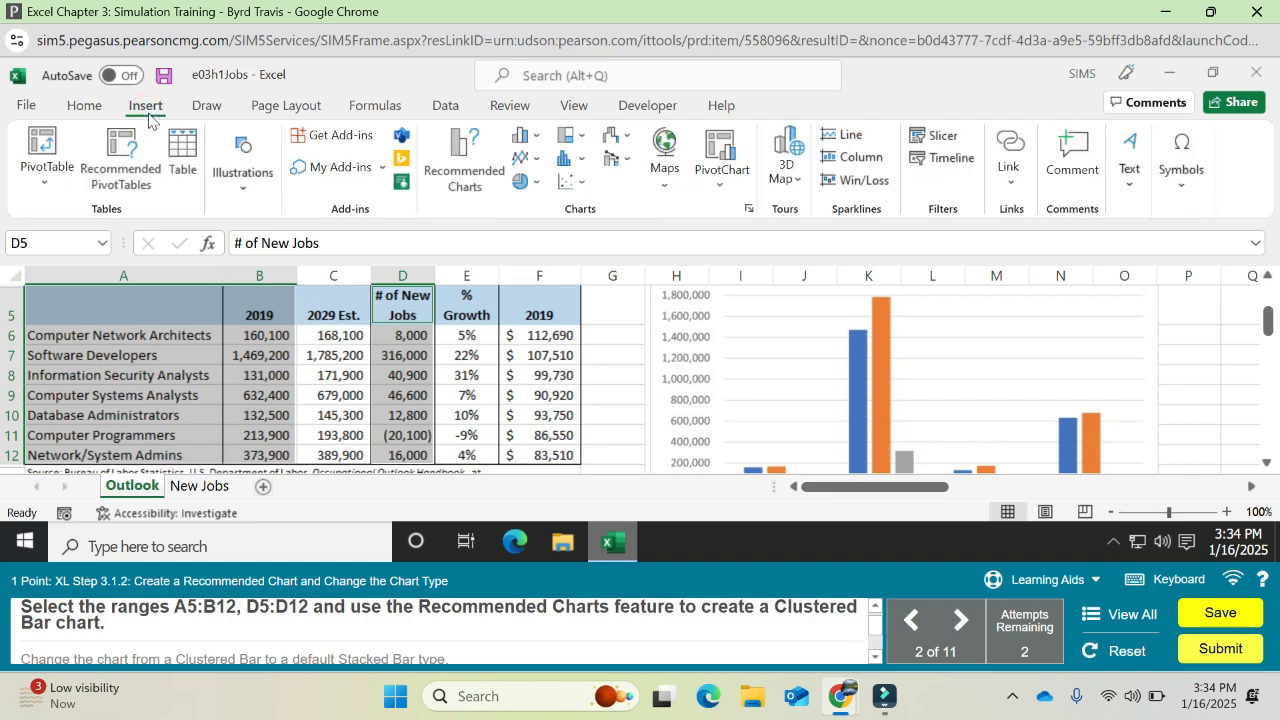
pyautogui.click(455, 172)
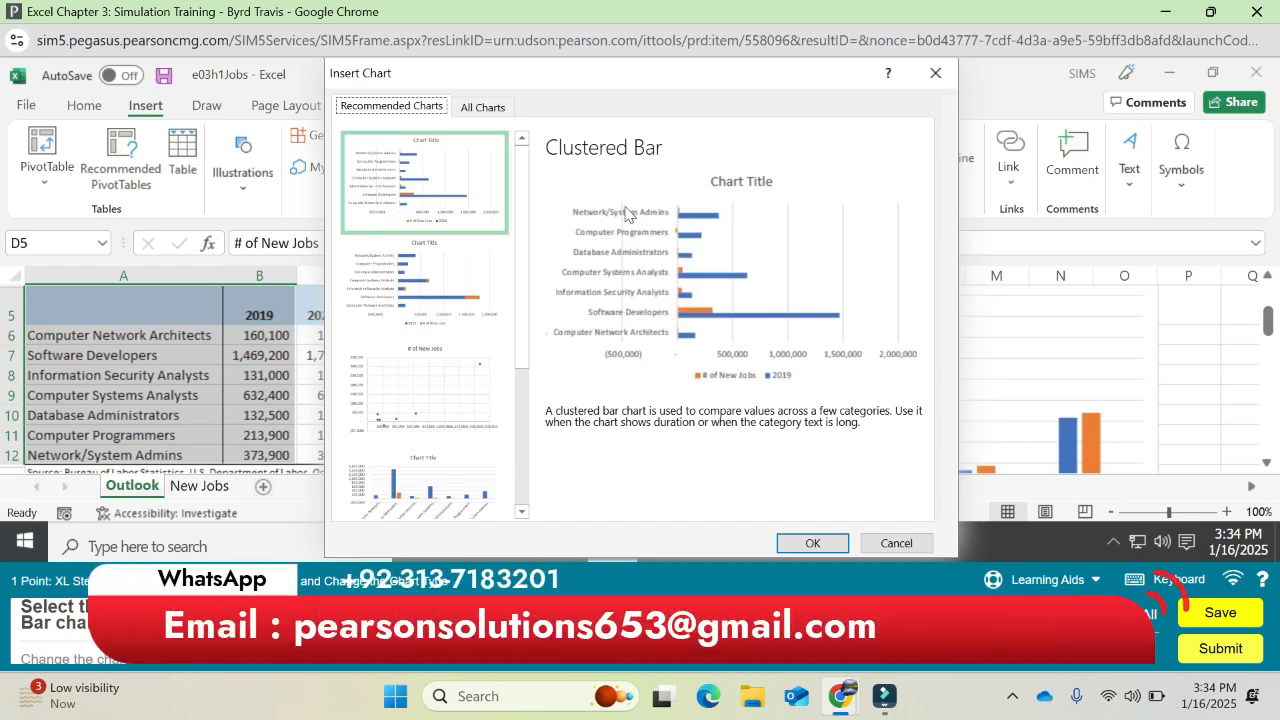
pyautogui.click(815, 545)
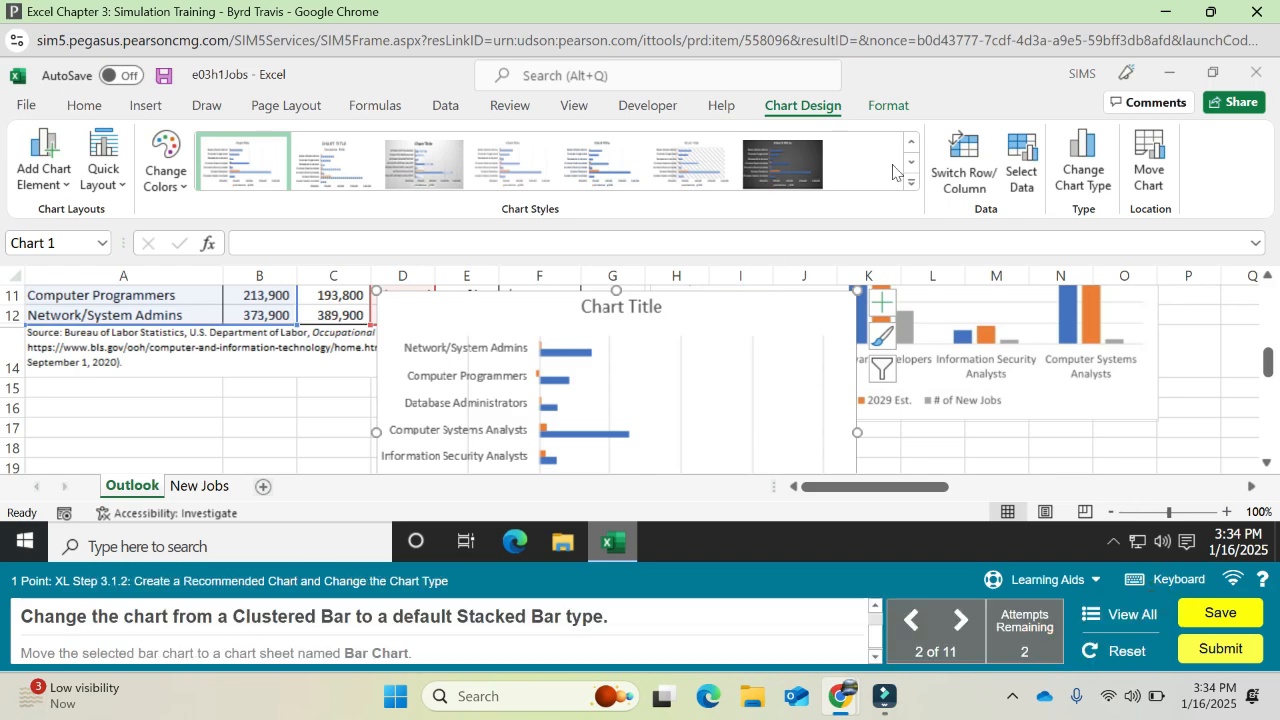
# Change the new bar chart's type from Clustered Bar to the default Stacked Bar.
pyautogui.click(1086, 176)
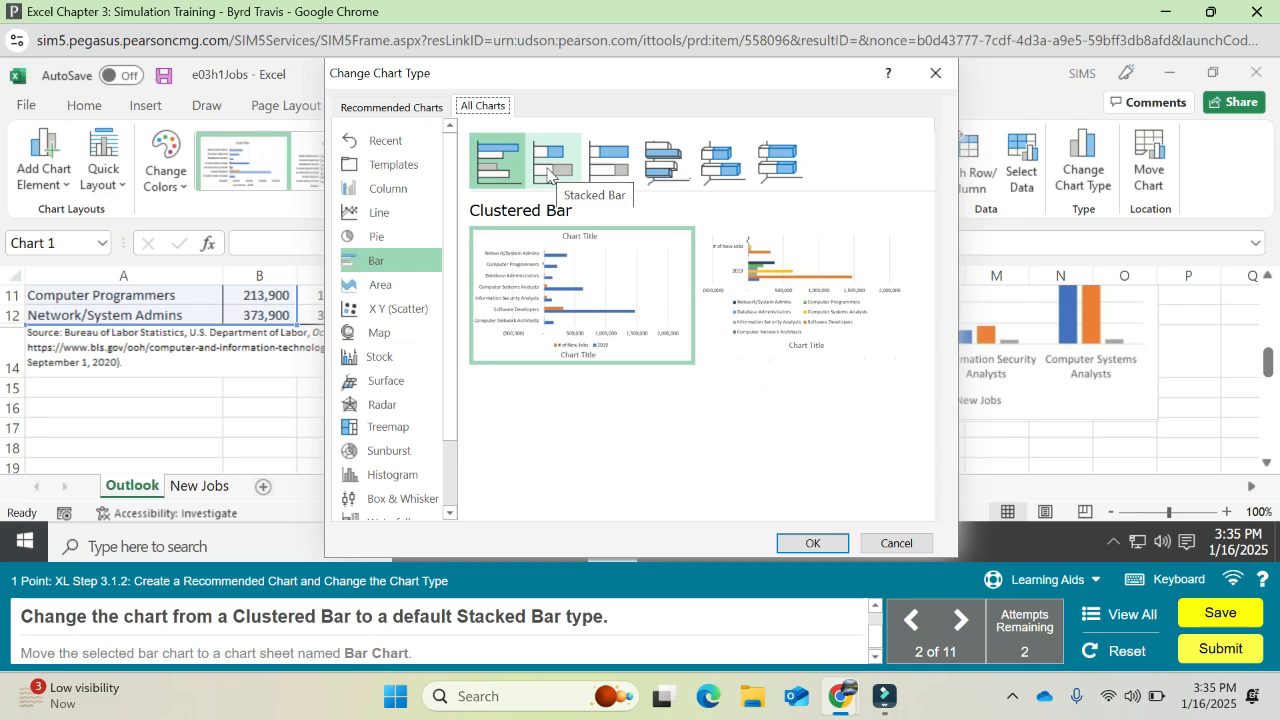
pyautogui.click(548, 175)
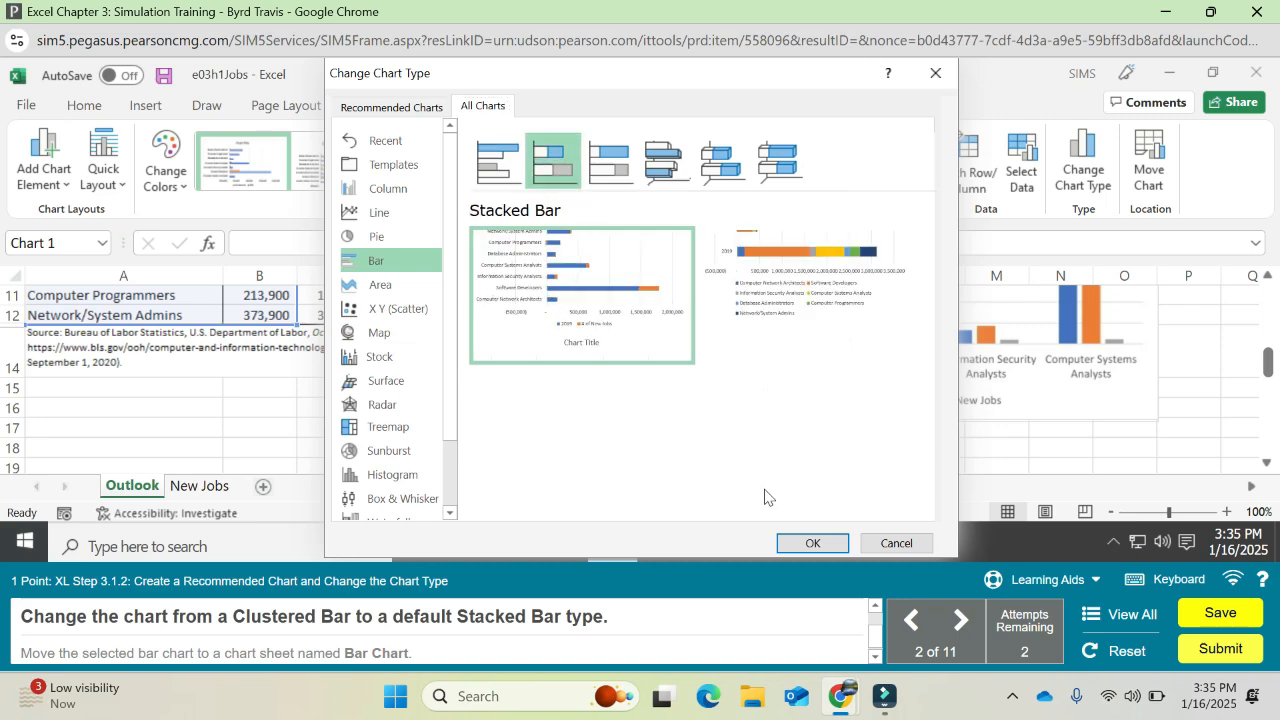
pyautogui.click(813, 543)
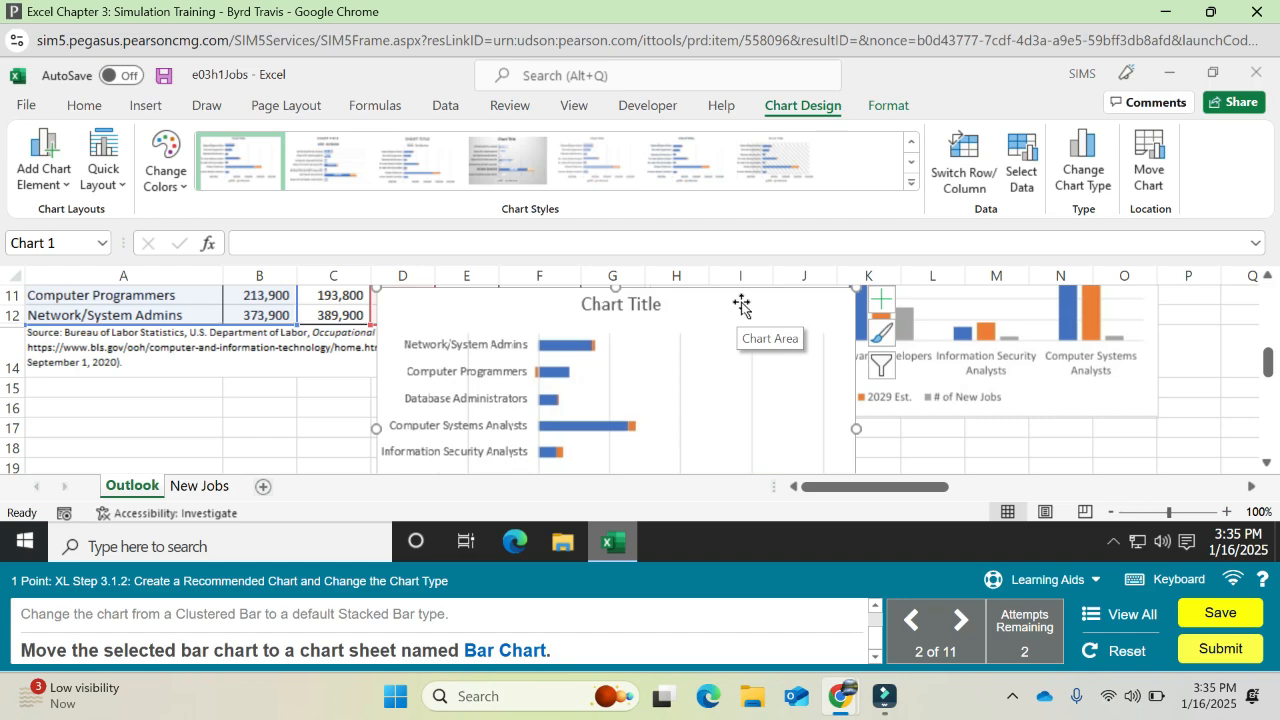
# Move the stacked bar chart to a new chart sheet named Bar Chart.
pyautogui.click(1155, 186)
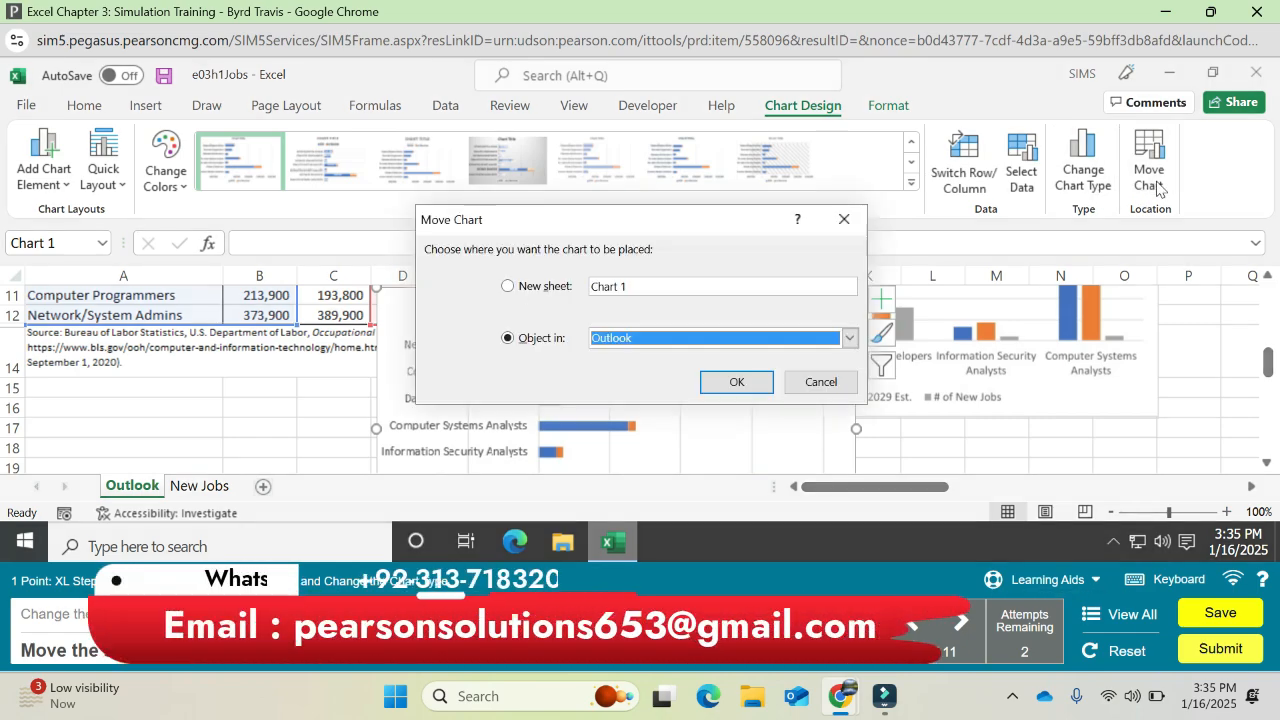
pyautogui.click(509, 287)
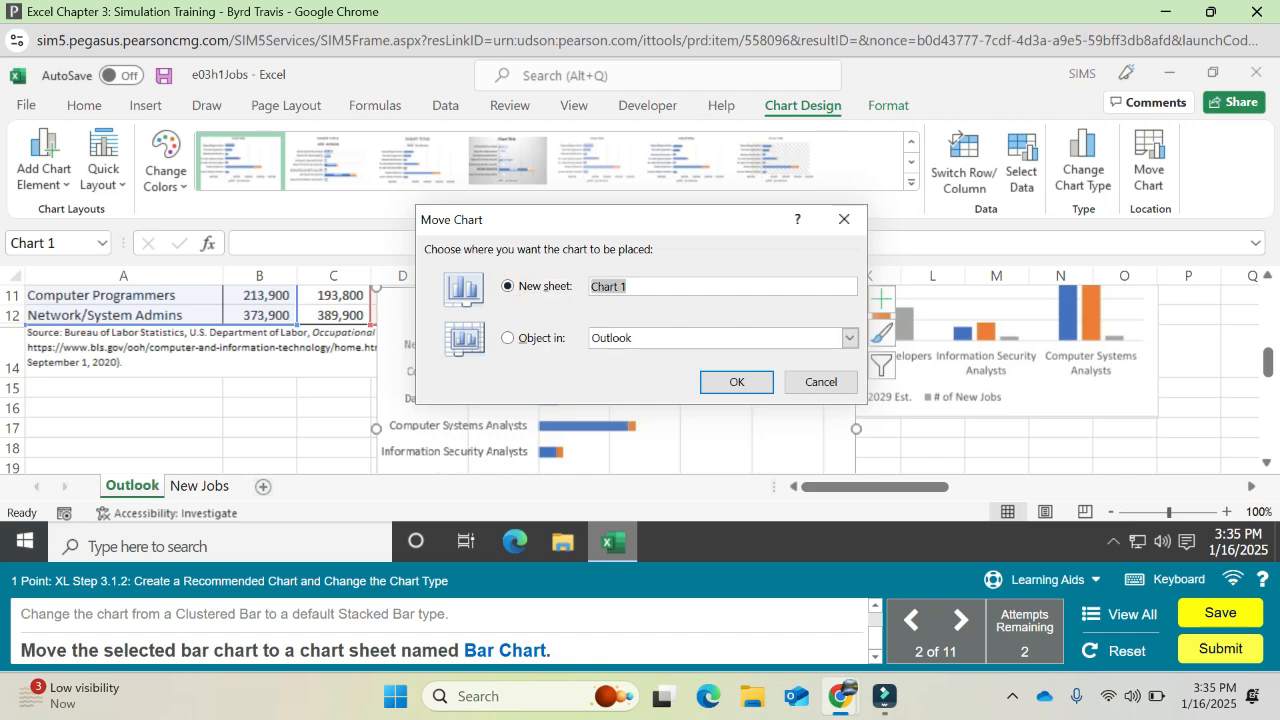
pyautogui.write('Bar')
pyautogui.click(728, 384)
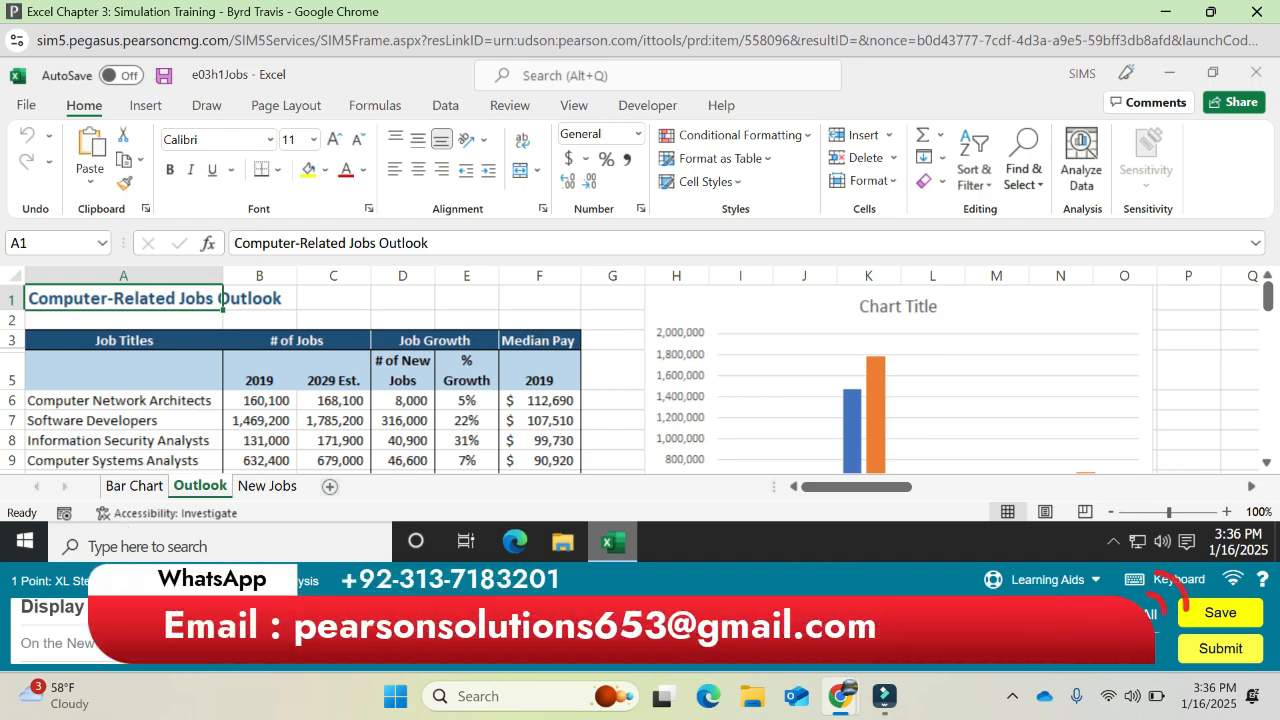
# Create a default Pie chart from the range A4:B9 on the New Jobs sheet with Quick Analysis.
pyautogui.click(261, 490)
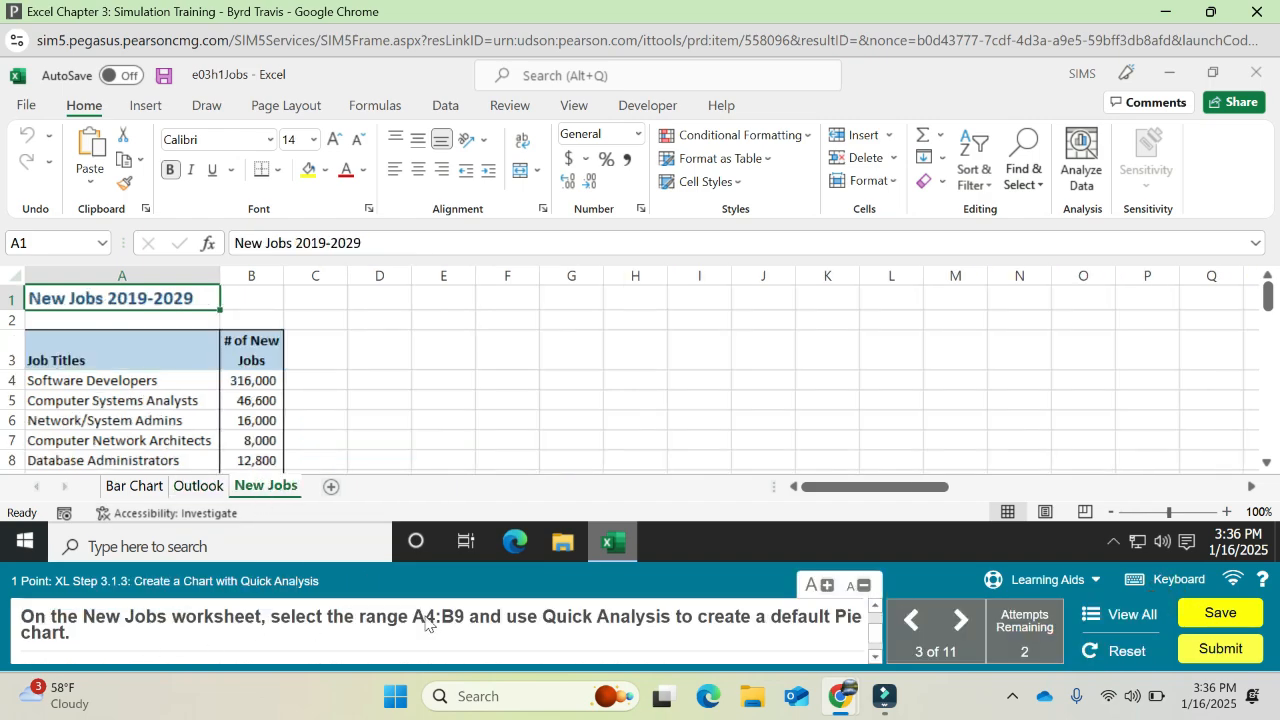
pyautogui.click(98, 378)
pyautogui.moveTo(98, 378); pyautogui.dragTo(252, 378)
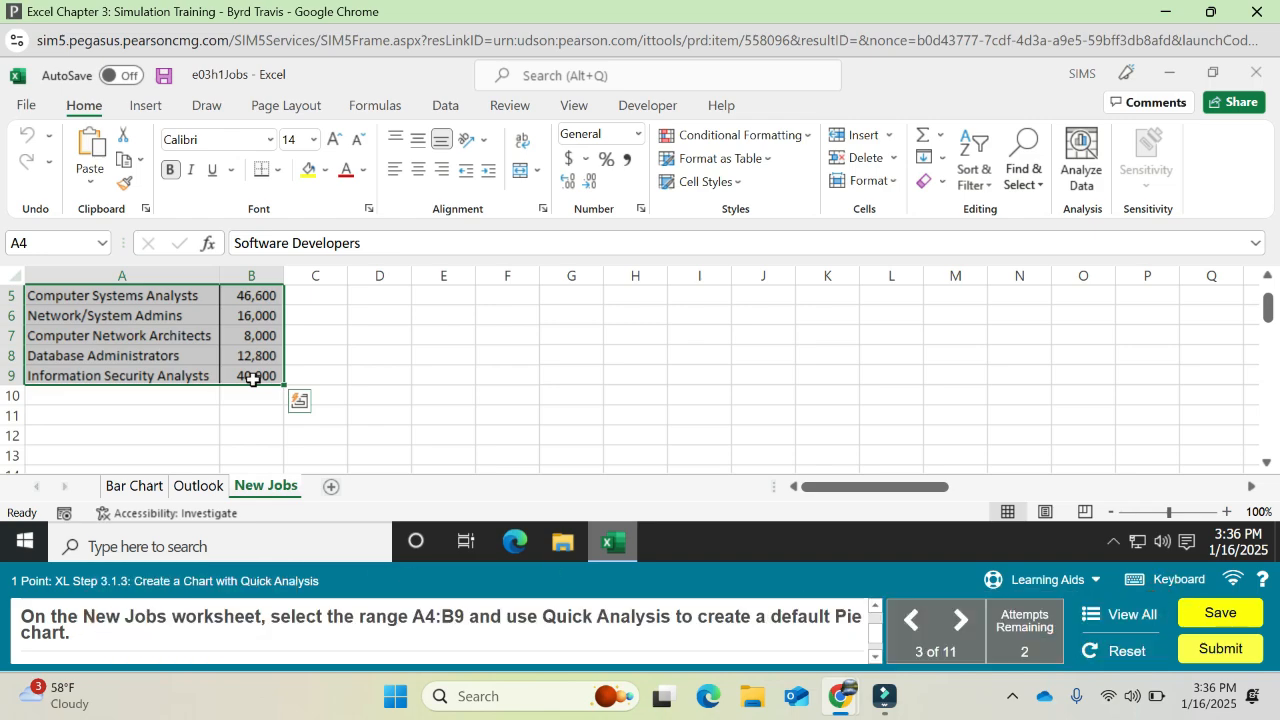
pyautogui.click(298, 404)
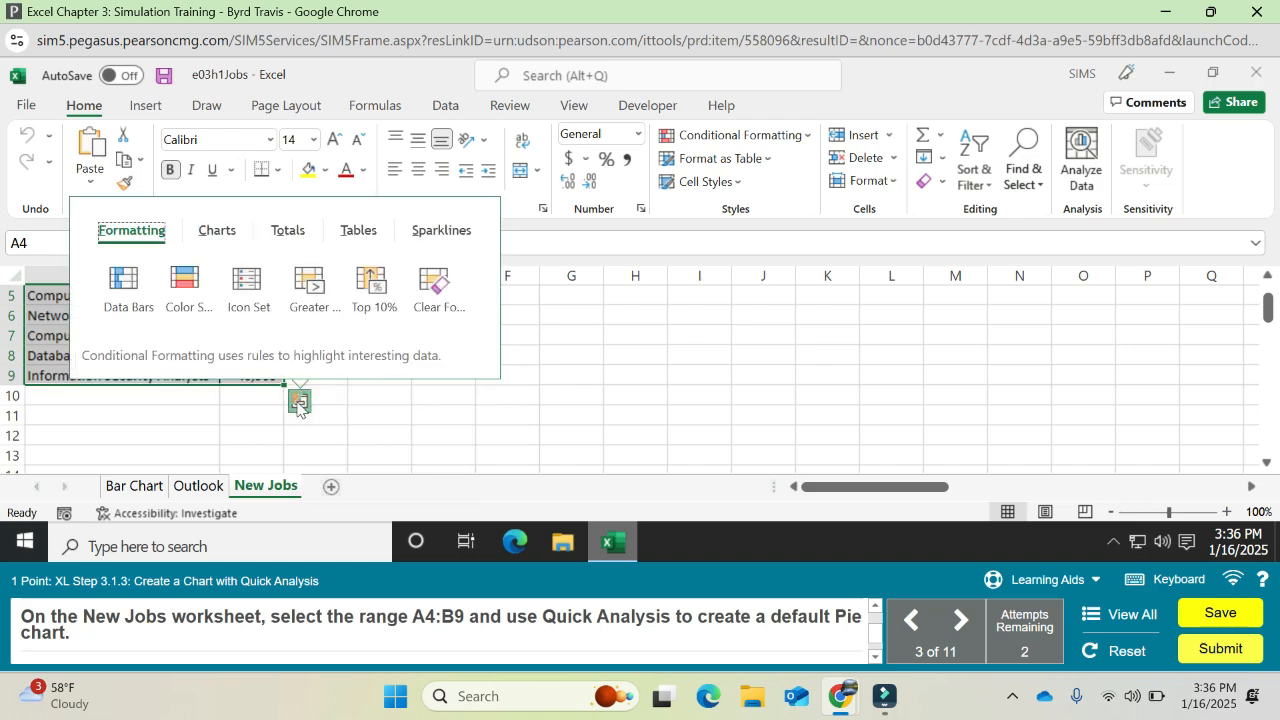
pyautogui.click(228, 236)
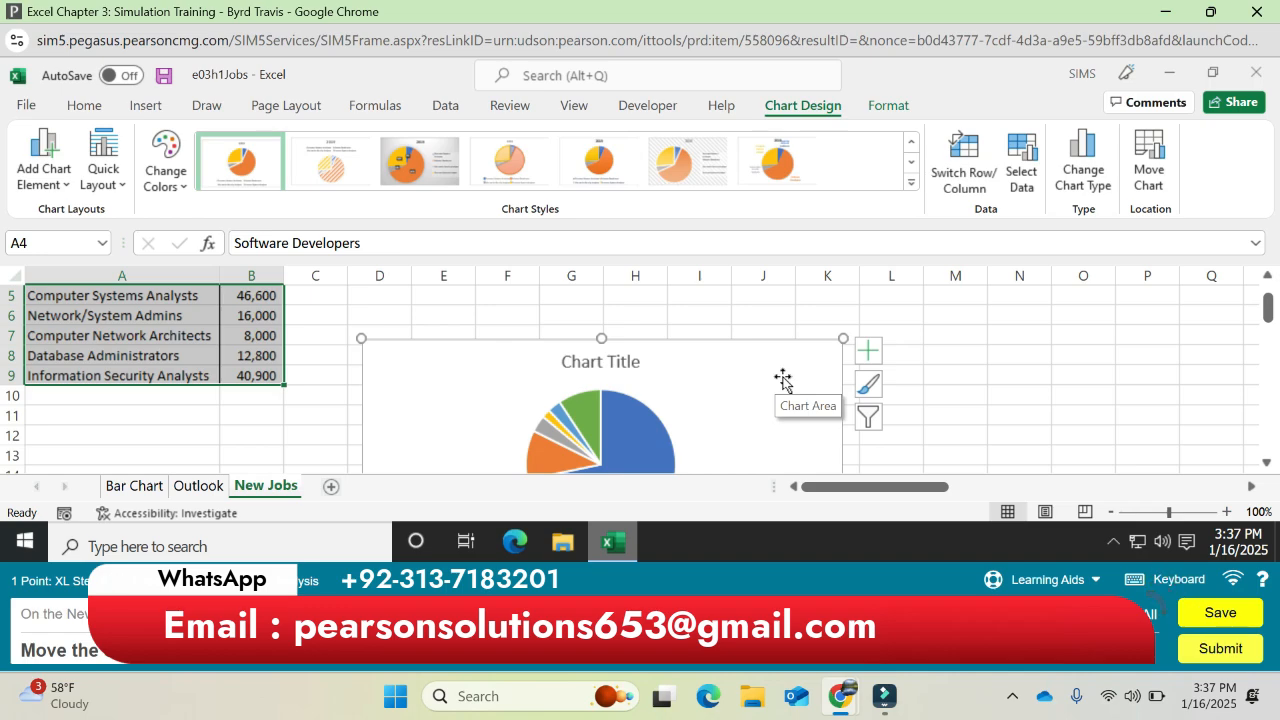
# Move the pie chart to a new chart sheet named Pie Chart.
pyautogui.click(1160, 175)
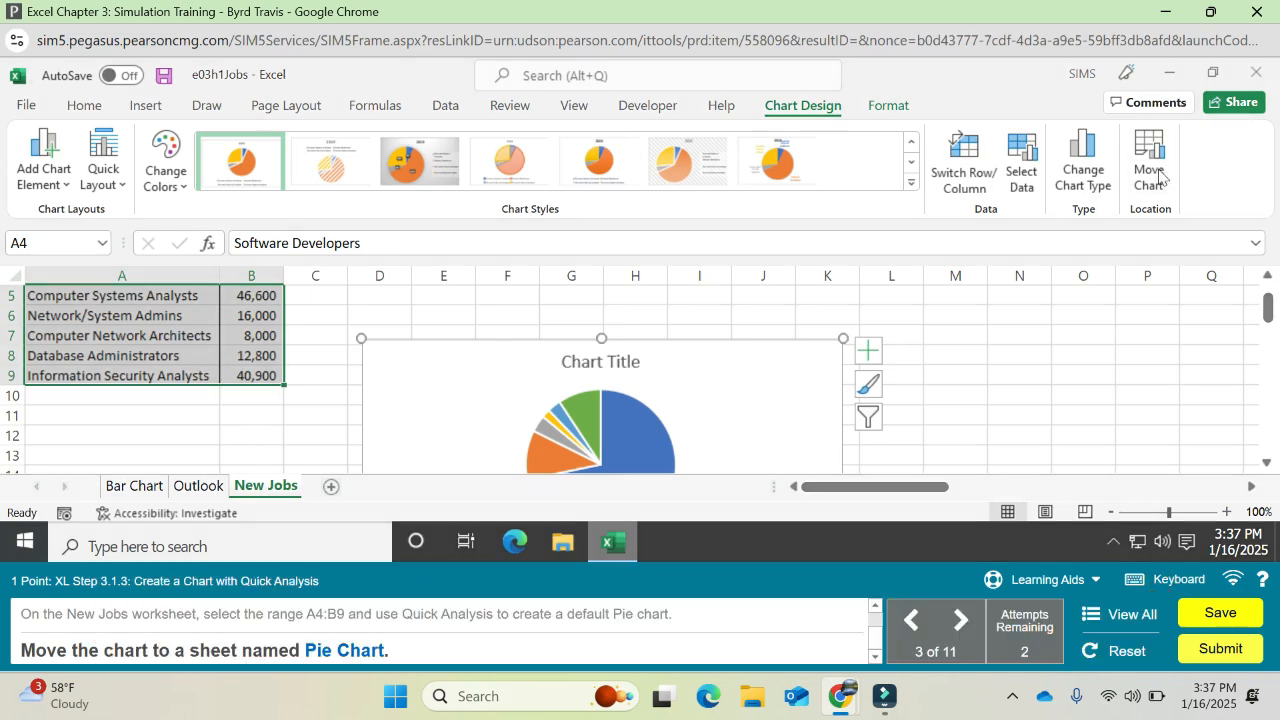
pyautogui.click(535, 288)
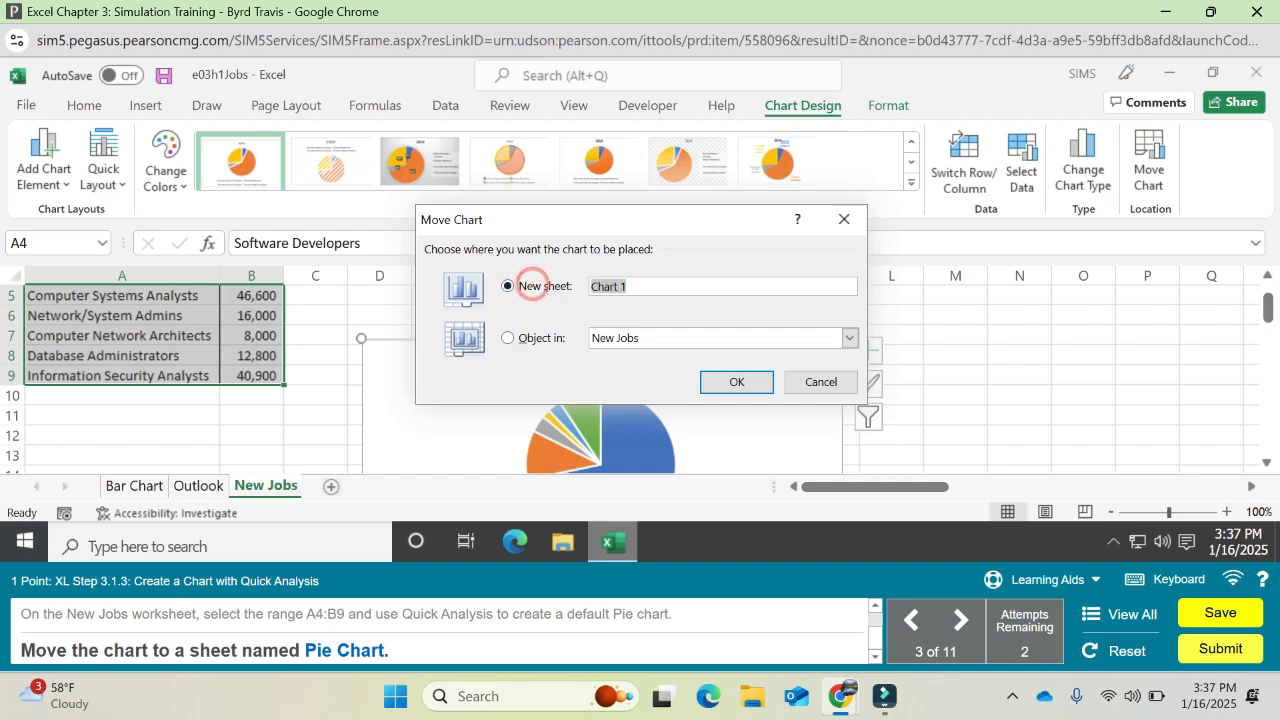
pyautogui.write('Pie')
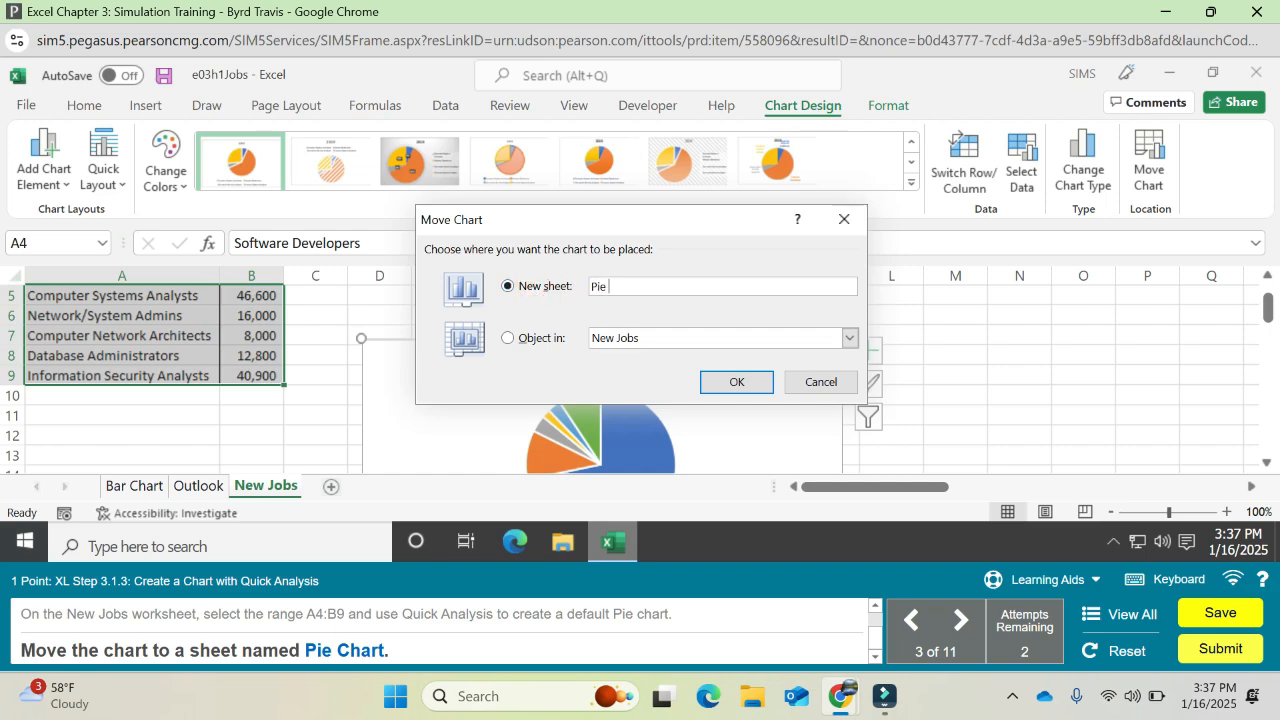
pyautogui.write(' Chart')
pyautogui.click(724, 386)
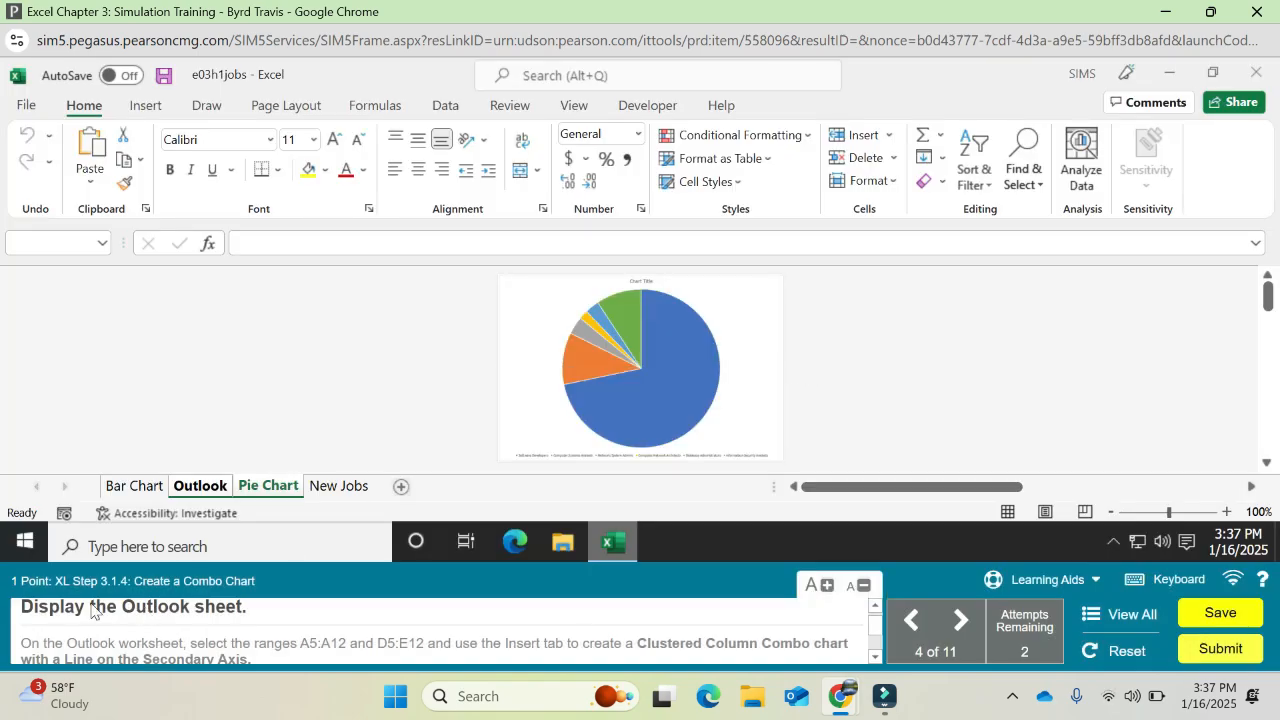
# Display the Outlook worksheet and select the job titles range A5:A12.
pyautogui.click(211, 487)
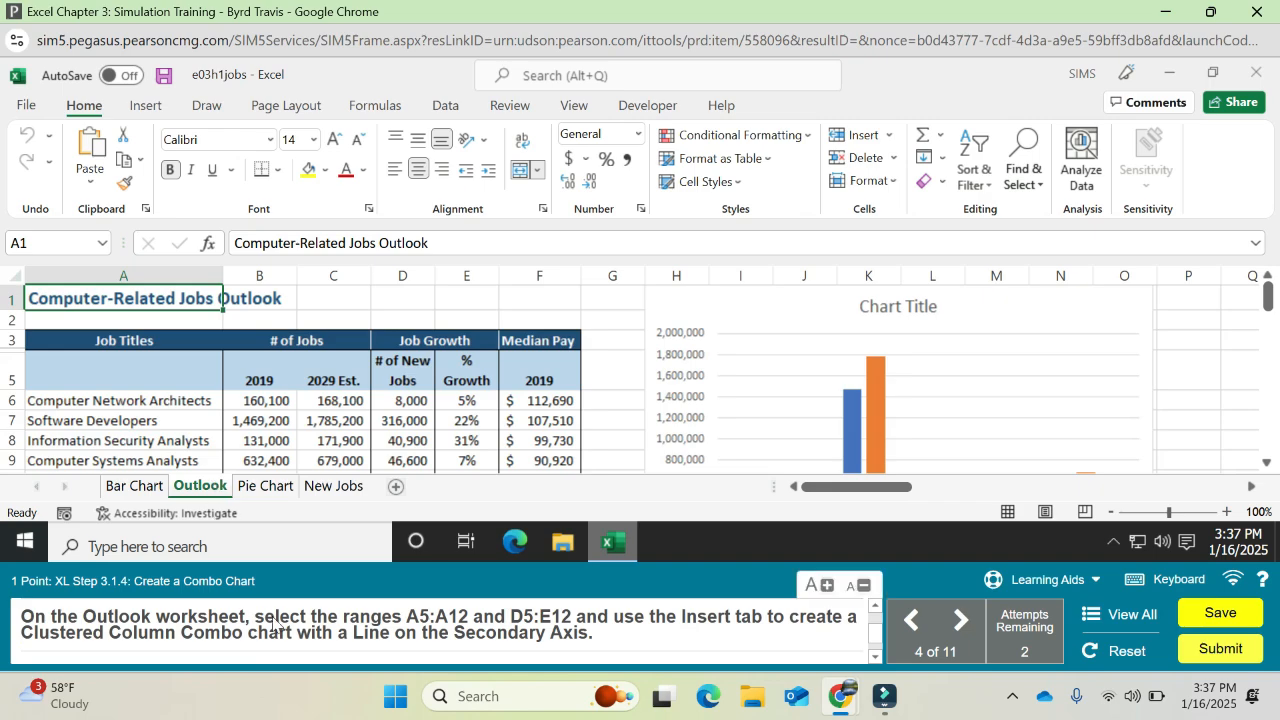
pyautogui.click(143, 358)
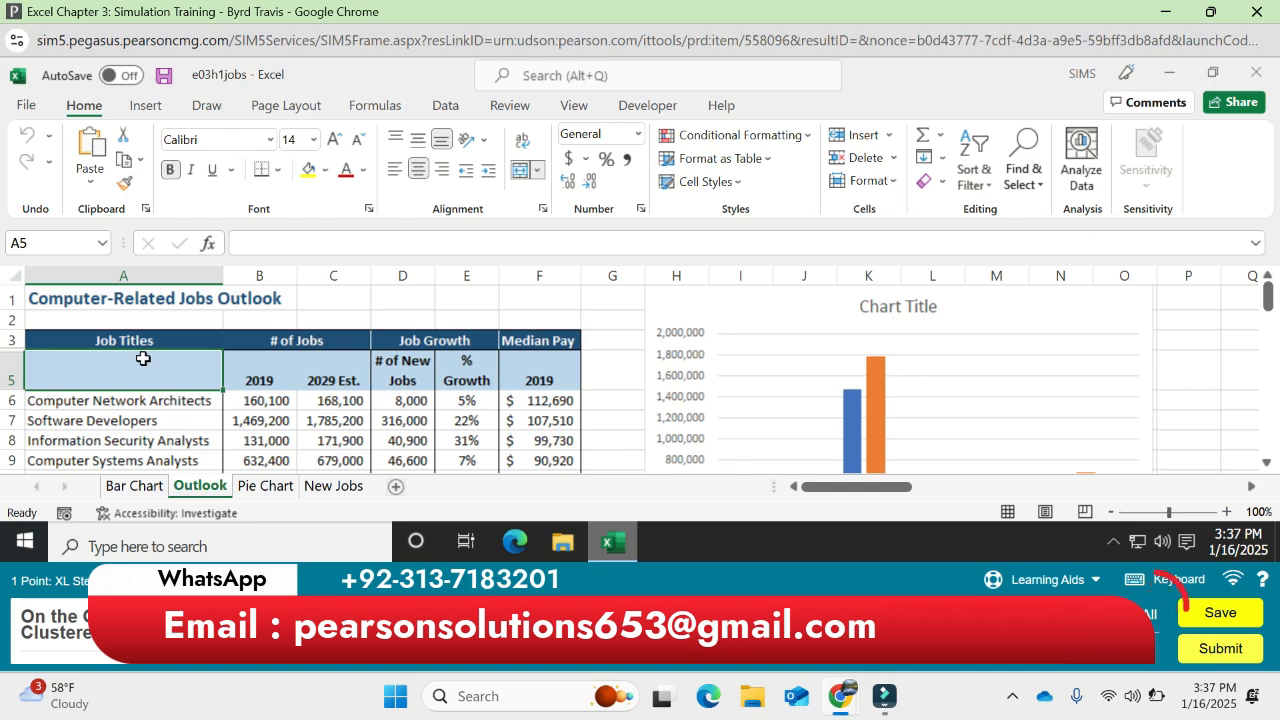
pyautogui.moveTo(143, 358); pyautogui.dragTo(152, 448)
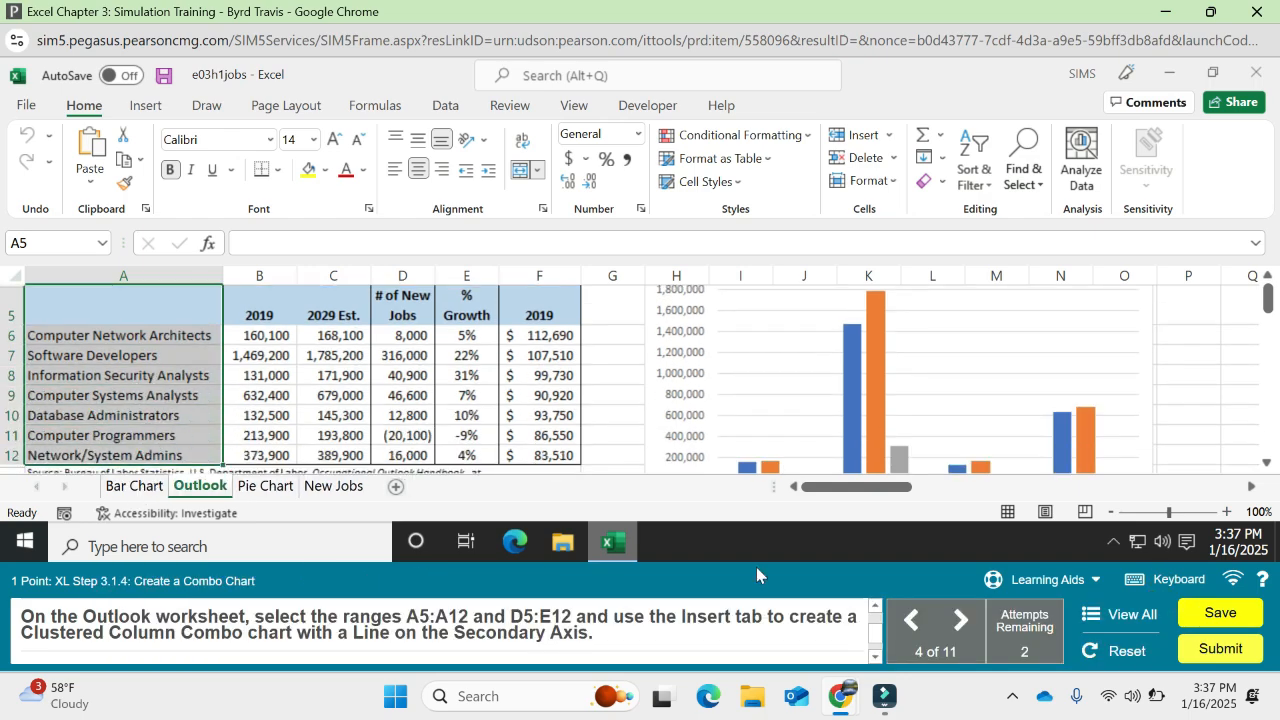
pyautogui.click(1014, 700)
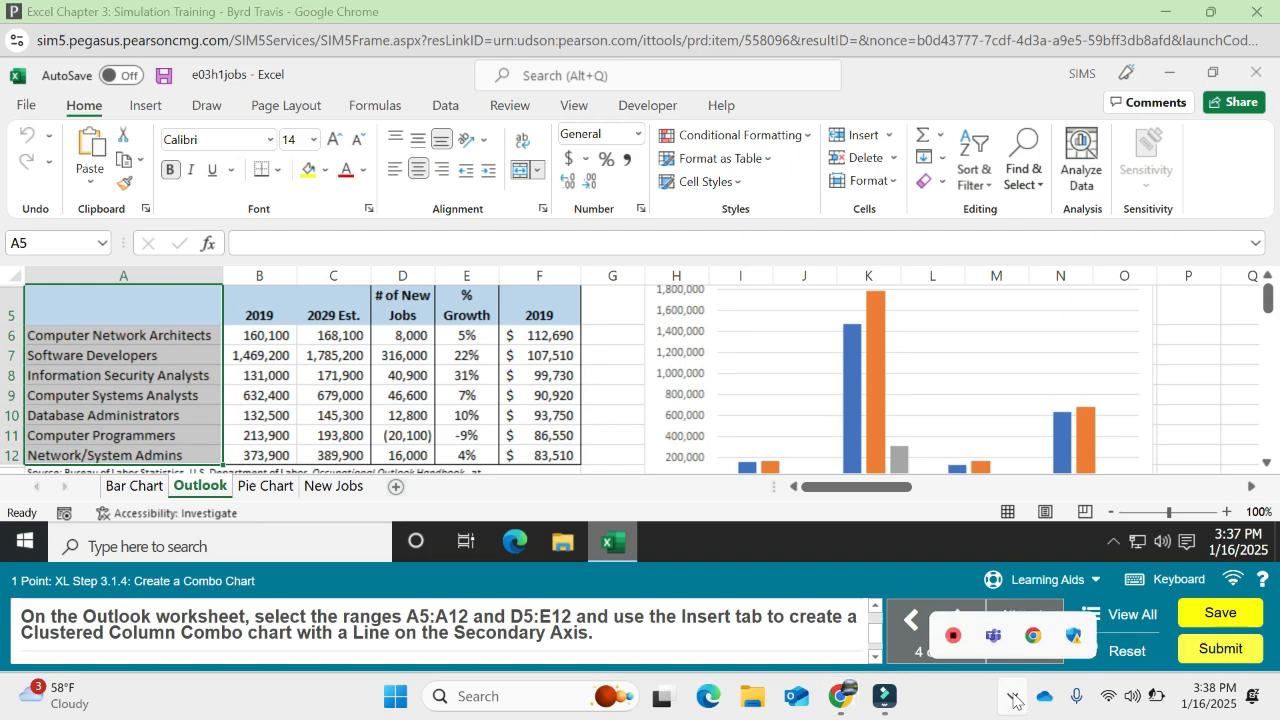
pyautogui.click(953, 636)
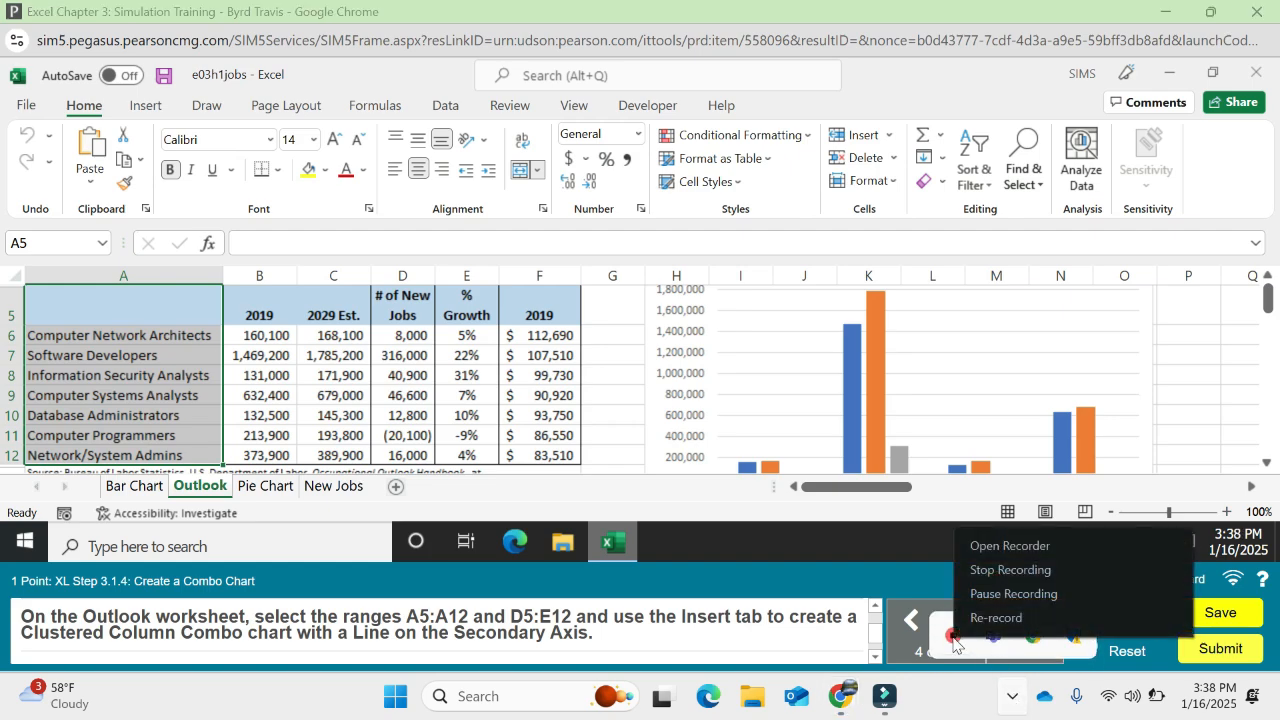
pyautogui.click(998, 596)
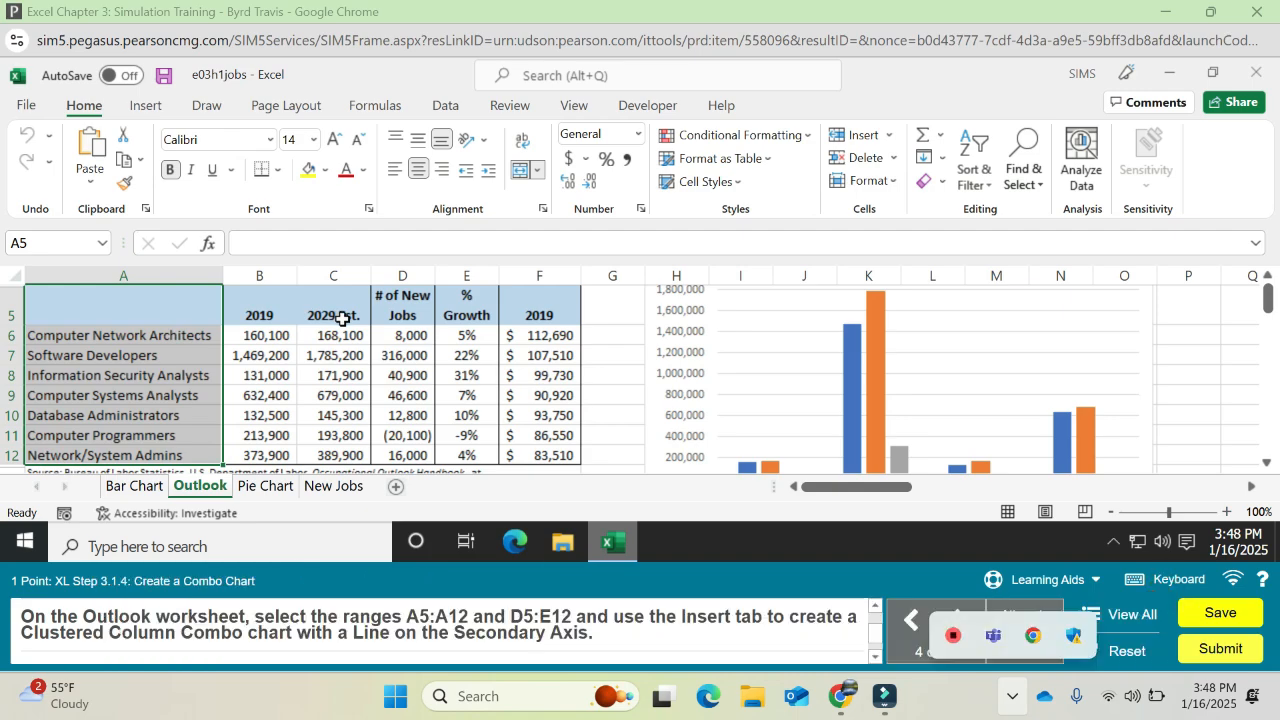
# Add D5:E12 to the selected range and insert a Clustered Column - Line on Secondary Axis combo chart.
pyautogui.moveTo(412, 305); pyautogui.dragTo(470, 449)
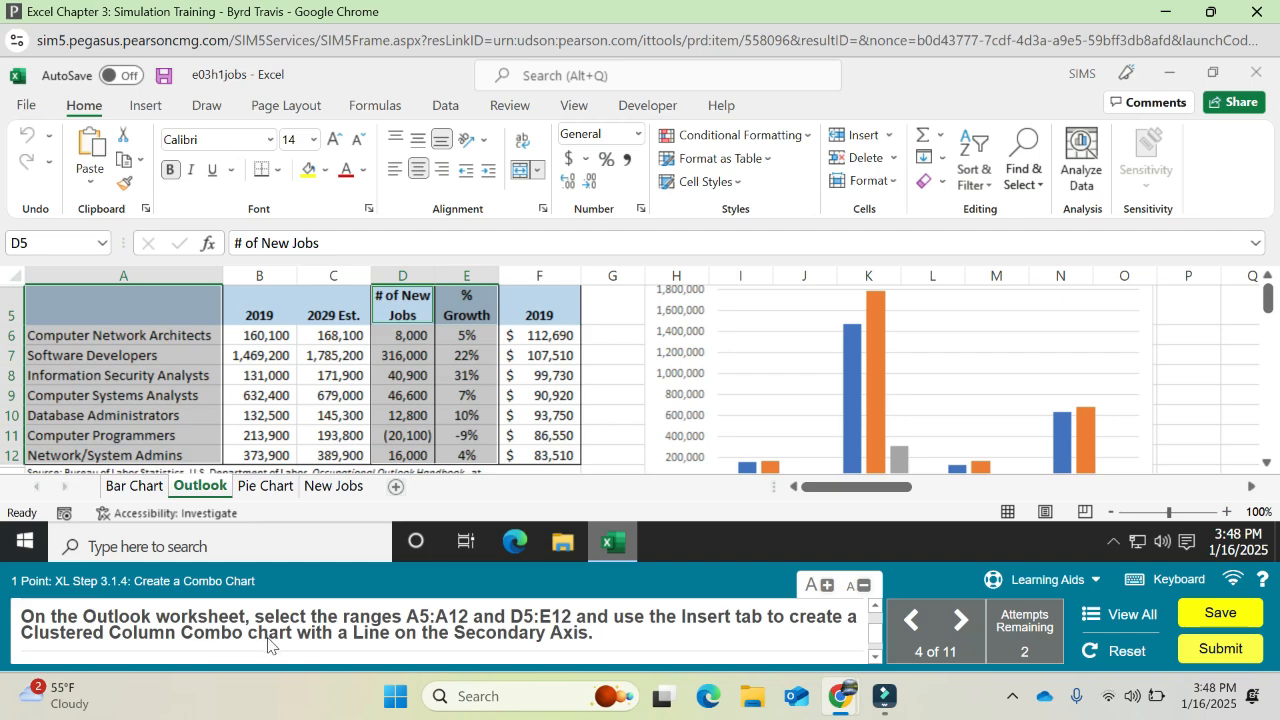
pyautogui.click(146, 105)
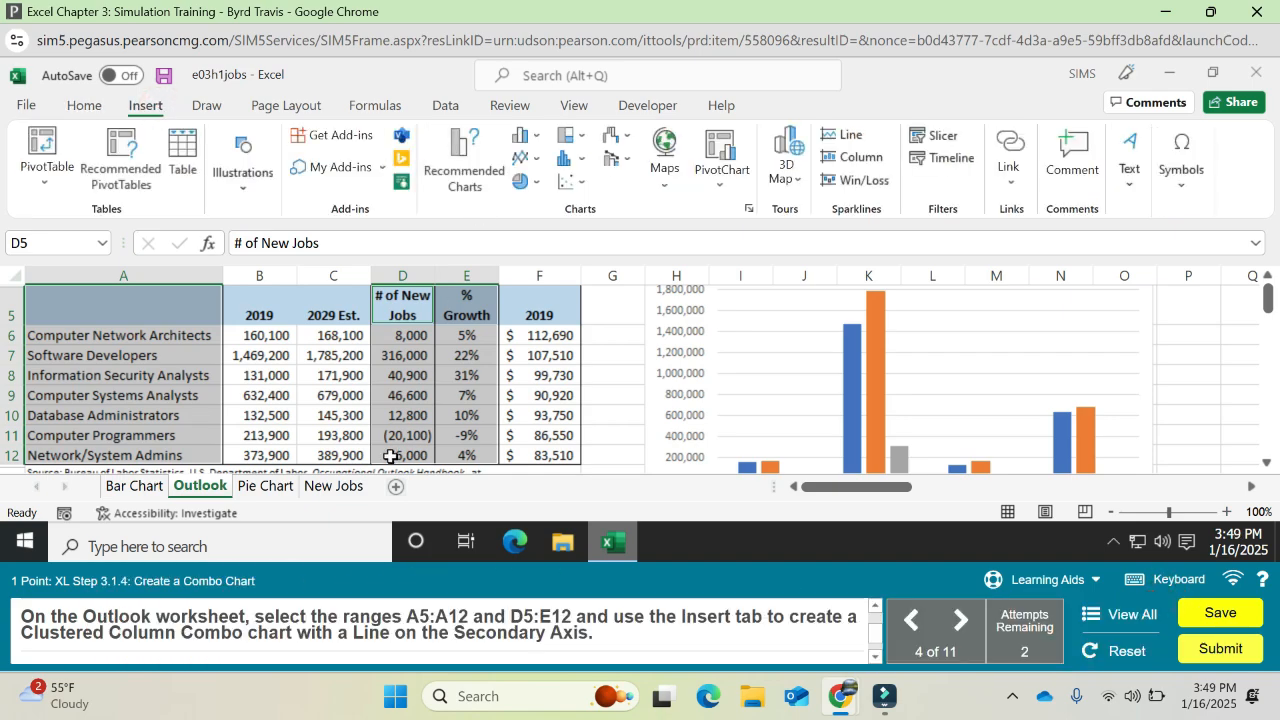
pyautogui.click(624, 162)
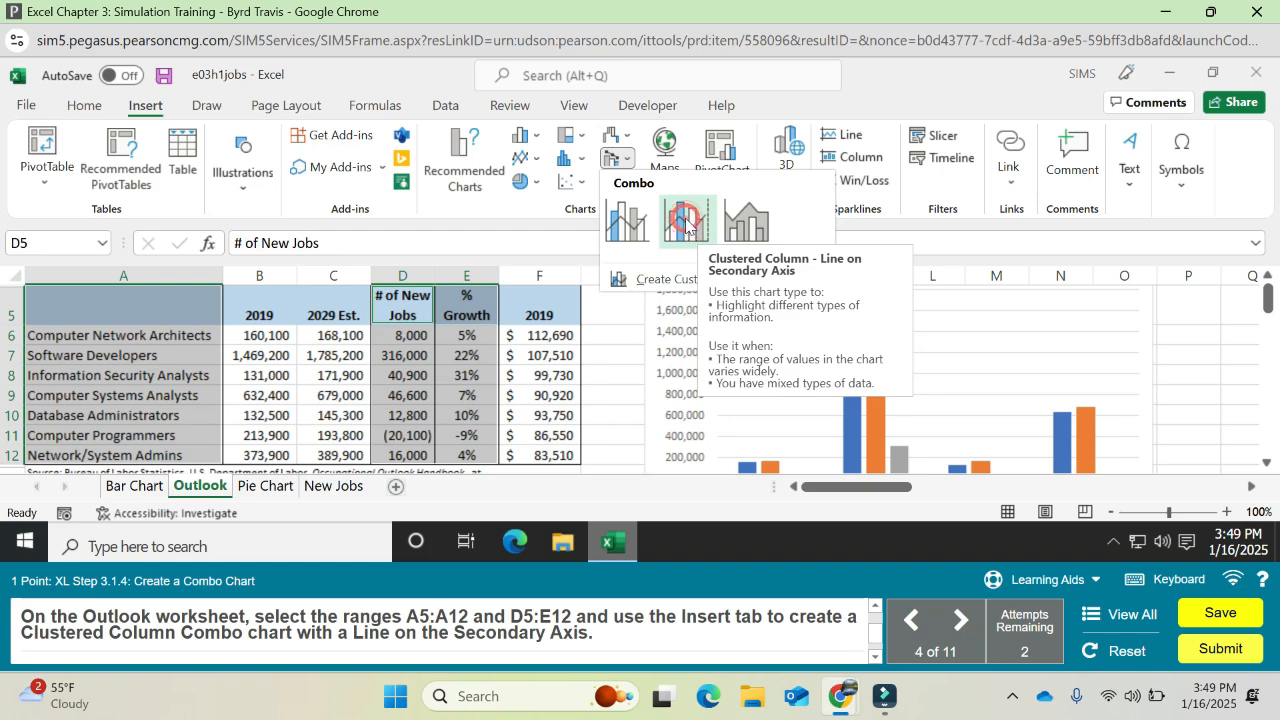
pyautogui.click(686, 227)
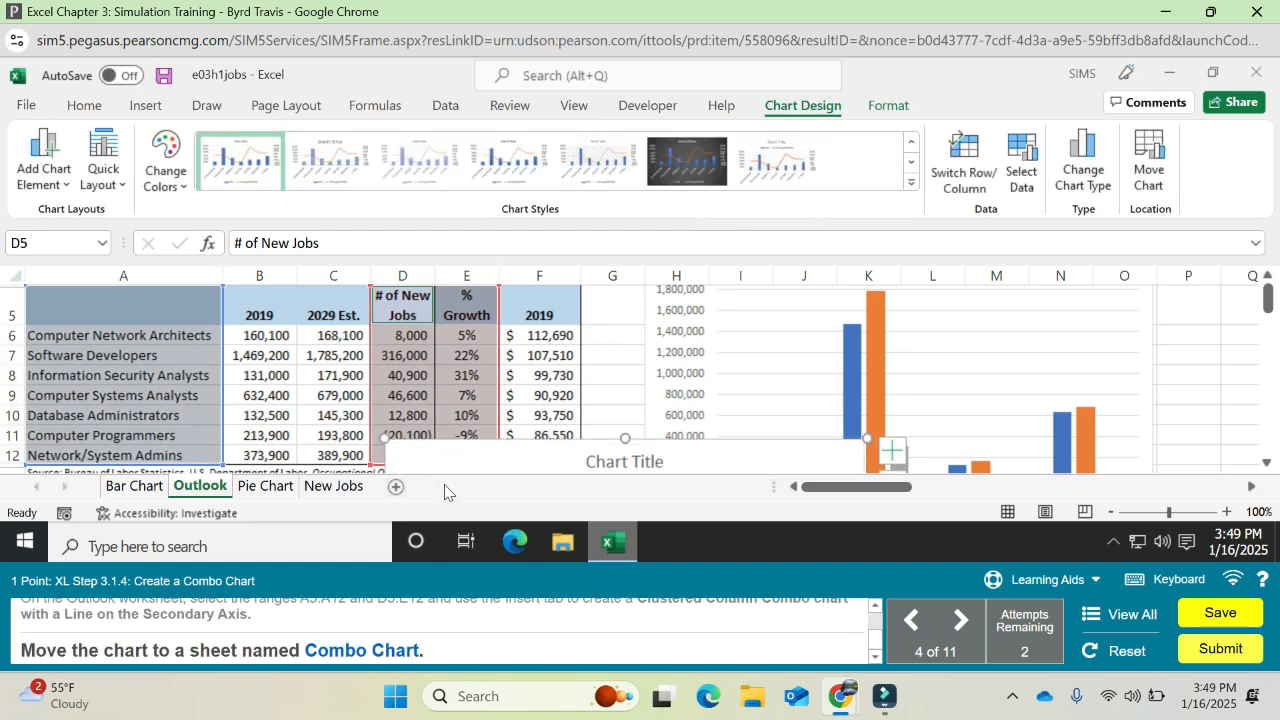
# Move the new combo chart from the Outlook worksheet to a new chart sheet named Combo Chart.
pyautogui.click(446, 457)
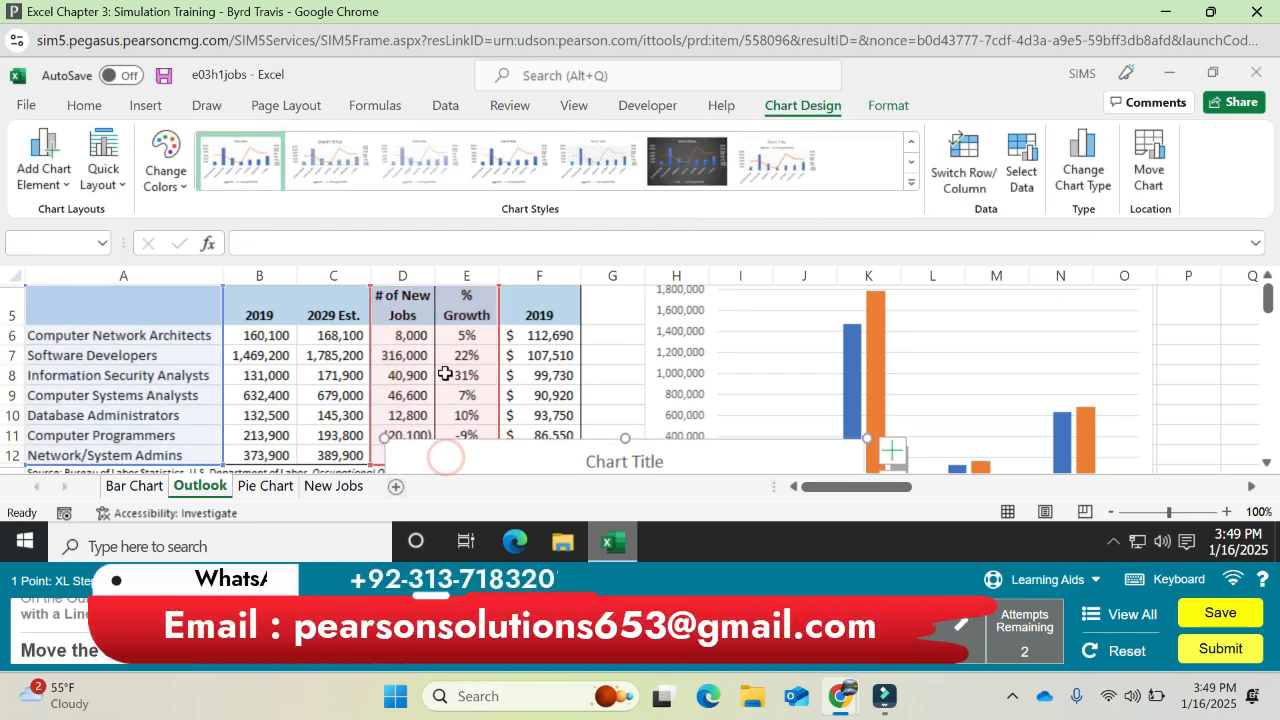
pyautogui.click(500, 451)
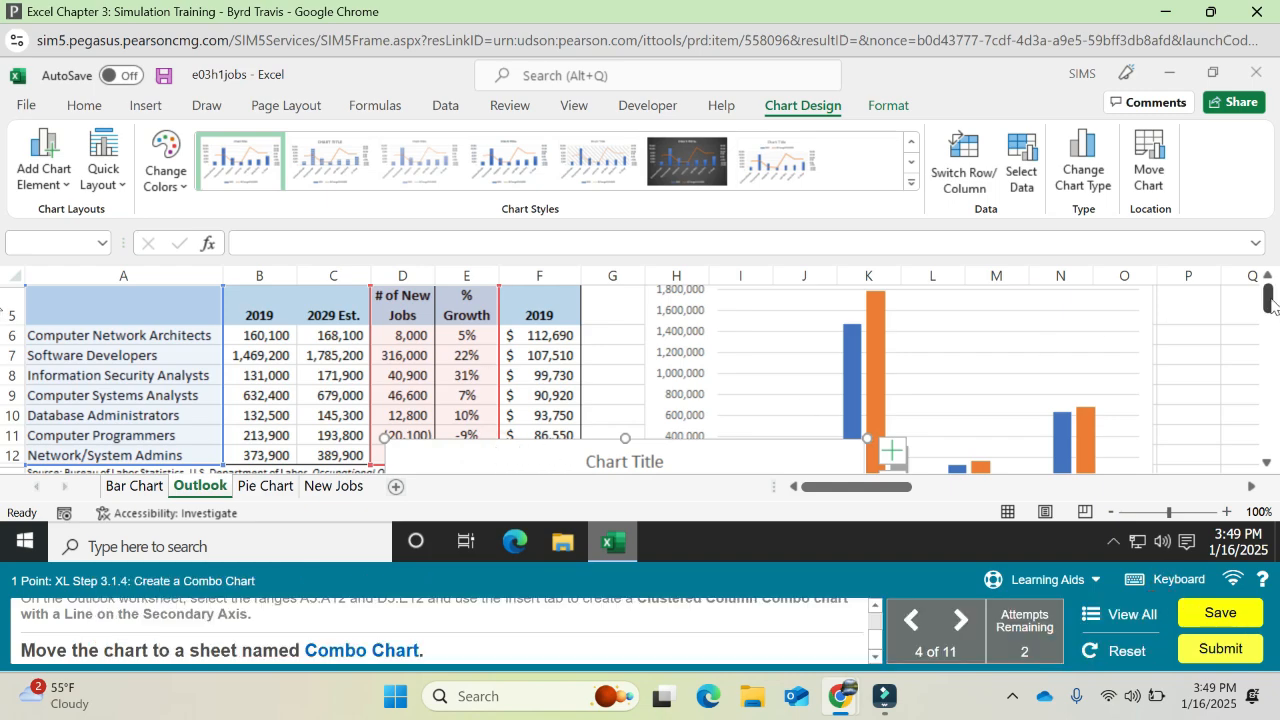
pyautogui.moveTo(1271, 305)
pyautogui.mouseDown()
pyautogui.moveTo(1271, 325)
pyautogui.moveTo(1271, 300)
pyautogui.mouseUp()
pyautogui.click(750, 362)
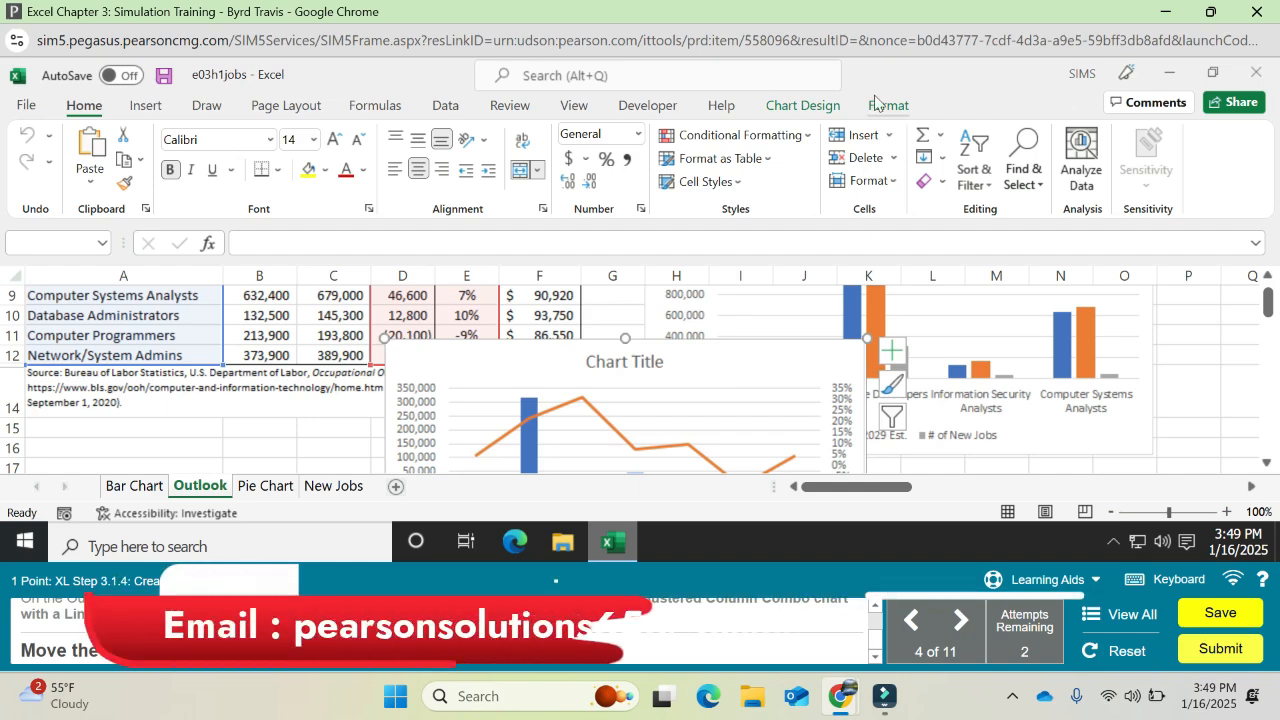
pyautogui.click(830, 105)
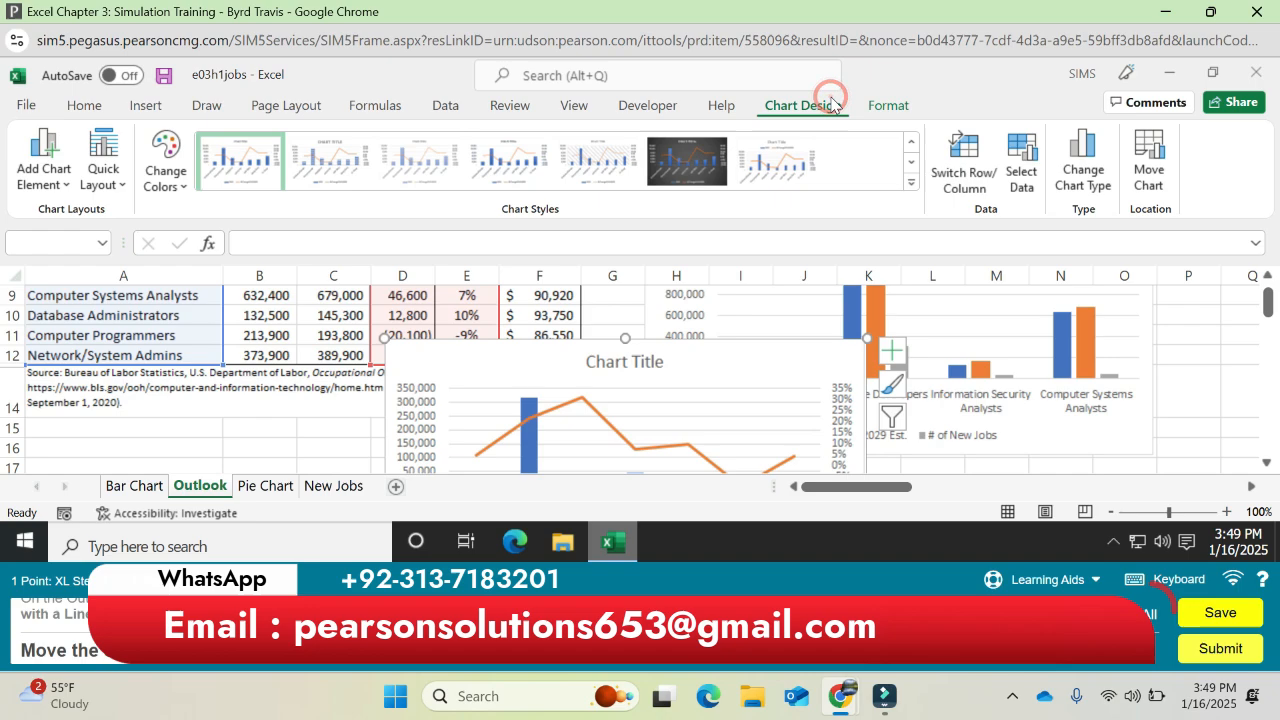
pyautogui.click(1149, 158)
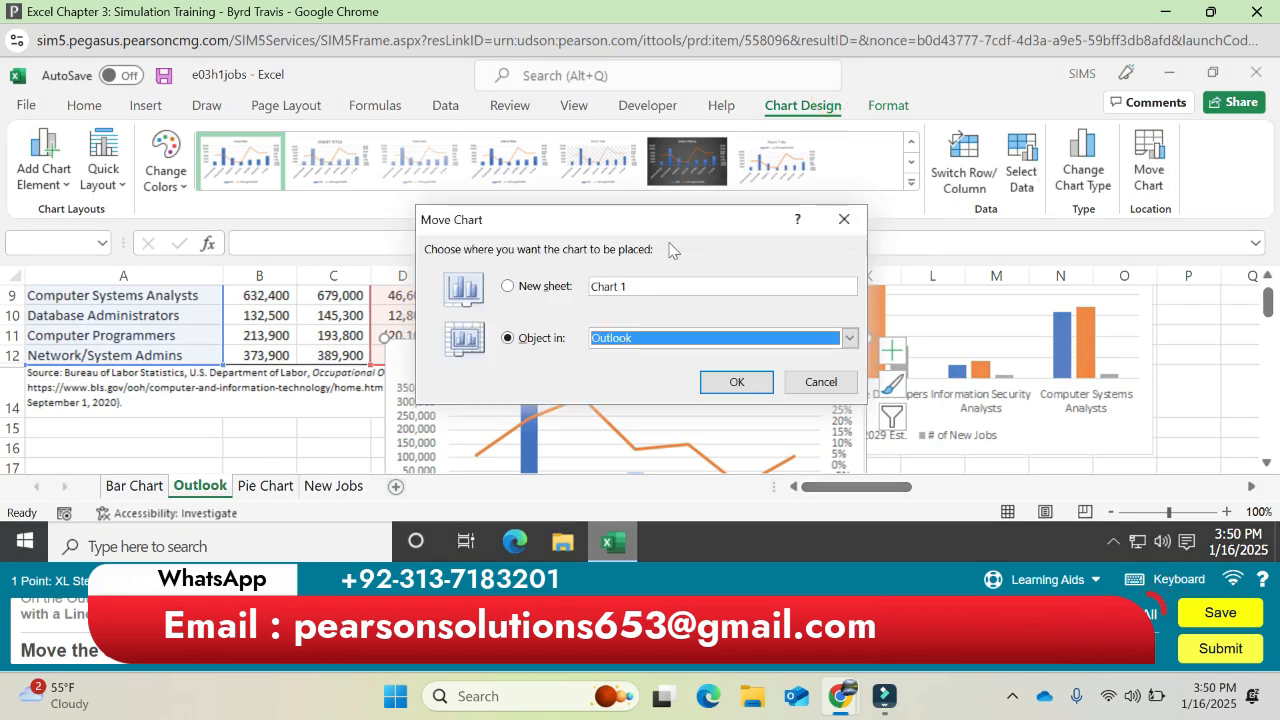
pyautogui.click(520, 287)
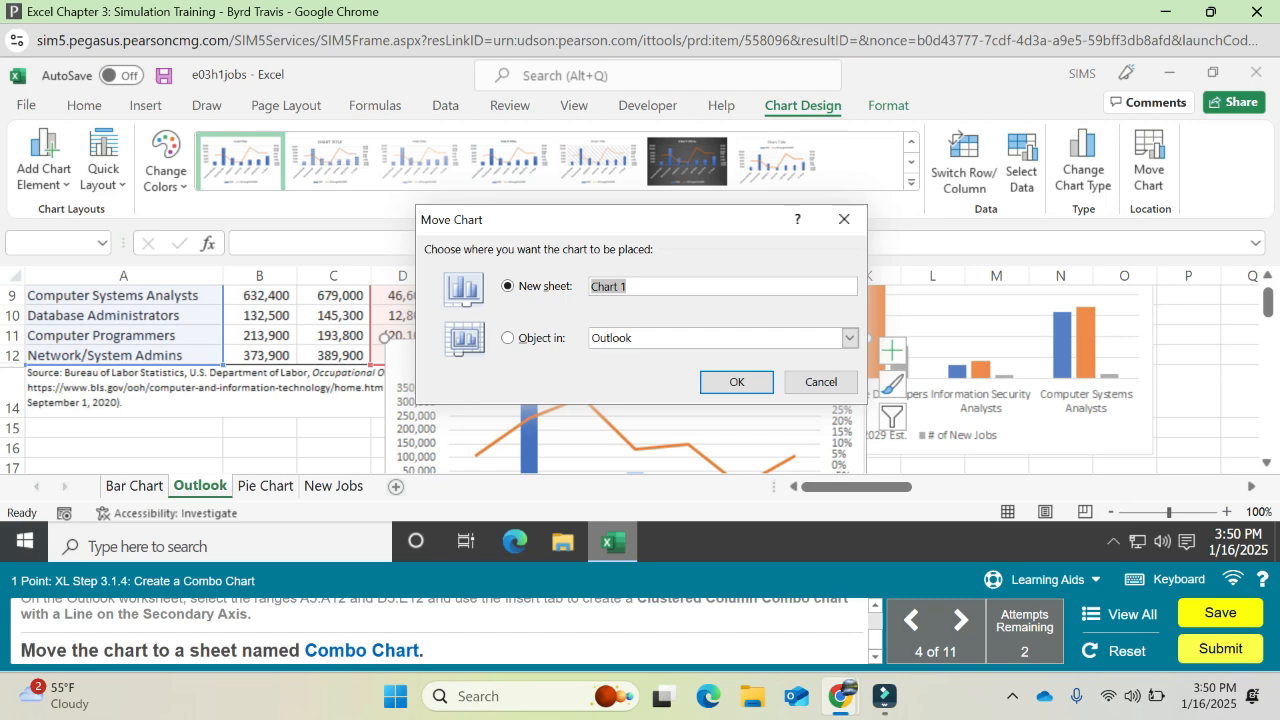
pyautogui.write('Cobo')
pyautogui.press('BackSpace')
pyautogui.press('BackSpace')
pyautogui.press('BackSpace')
pyautogui.press('BackSpace')
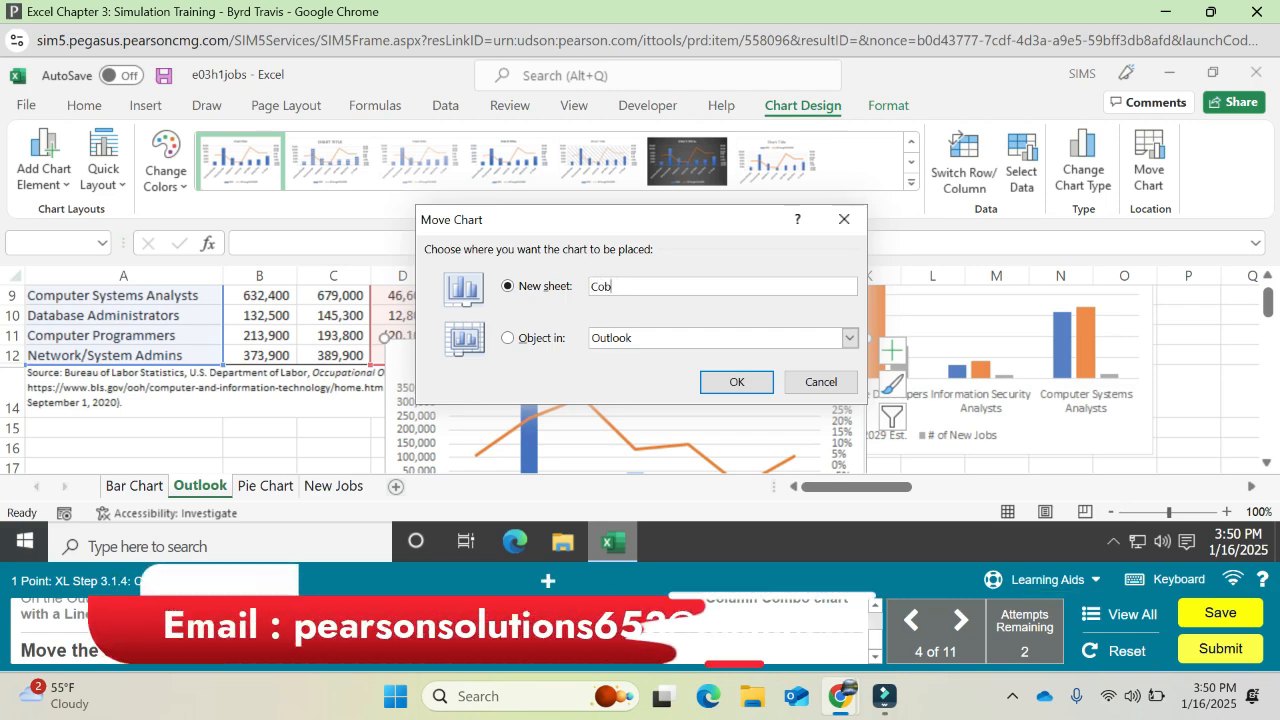
pyautogui.write('mbo Char')
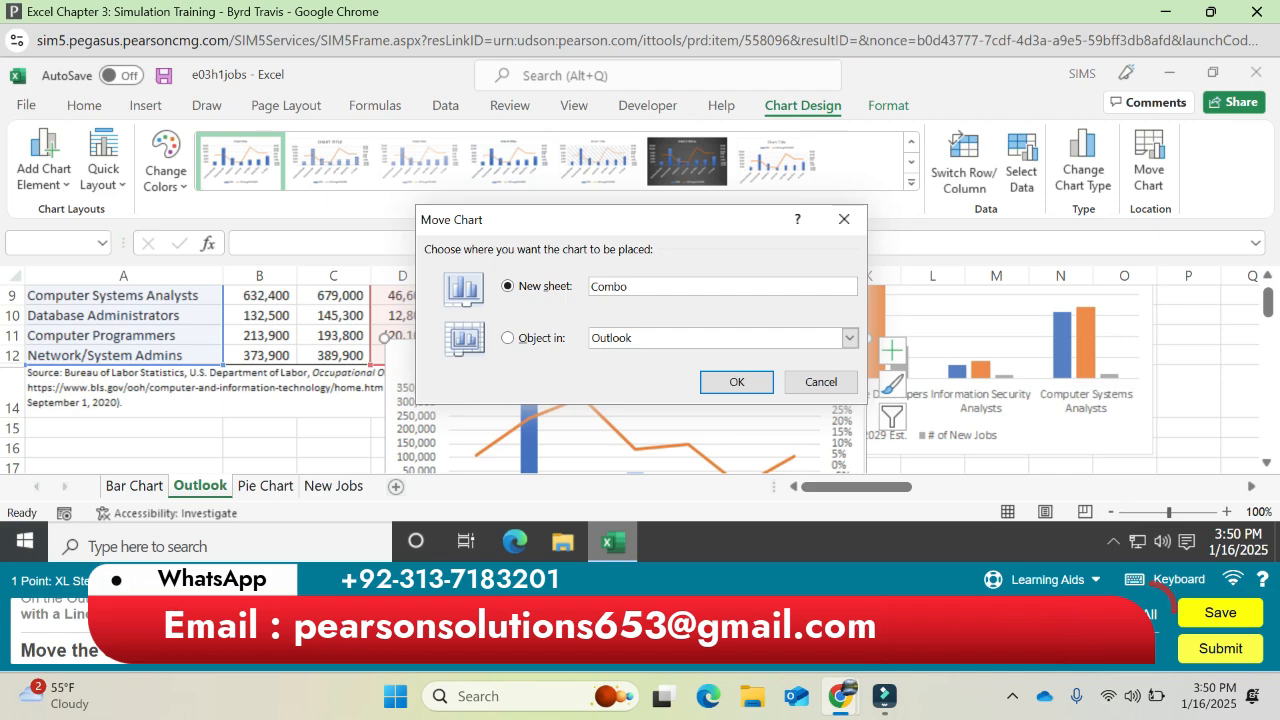
pyautogui.write('t')
pyautogui.click(735, 381)
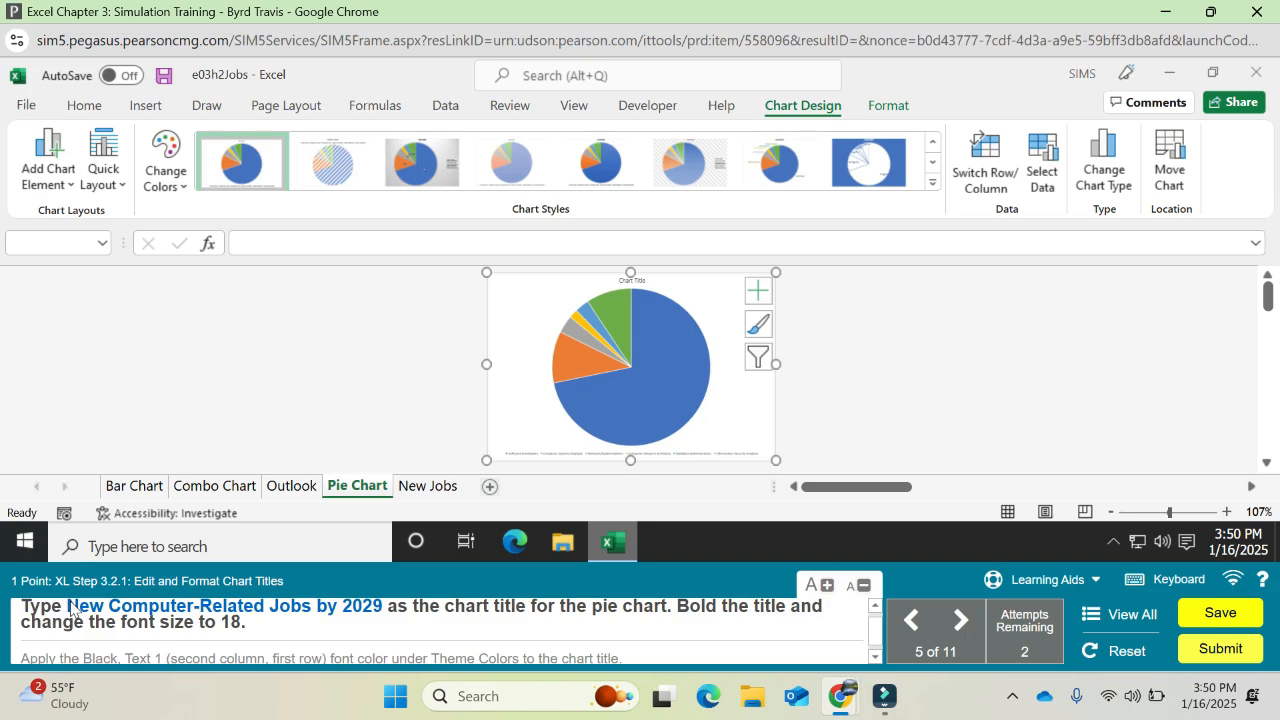
# Replace the pie chart's title with New Computer-Related Jobs by 2029, copied from the task instructions.
pyautogui.moveTo(68, 610); pyautogui.dragTo(385, 623)
pyautogui.hotkey('ctrl', 'c')
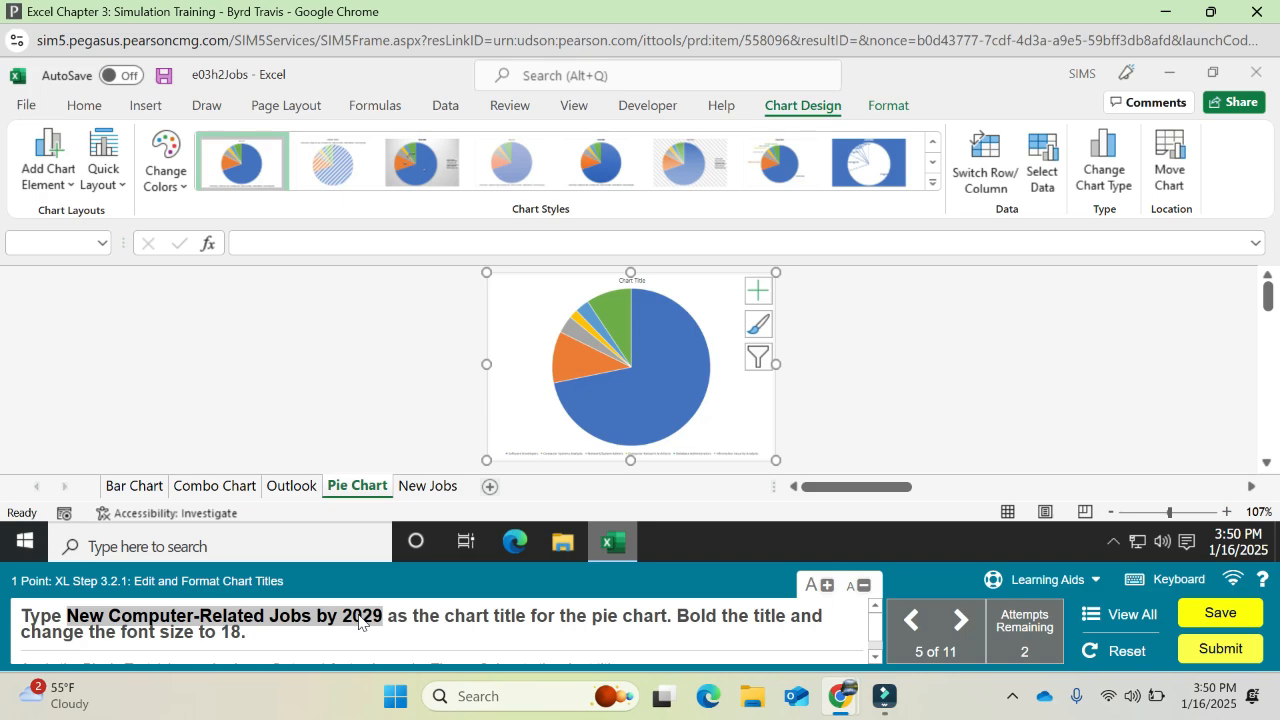
pyautogui.click(629, 281)
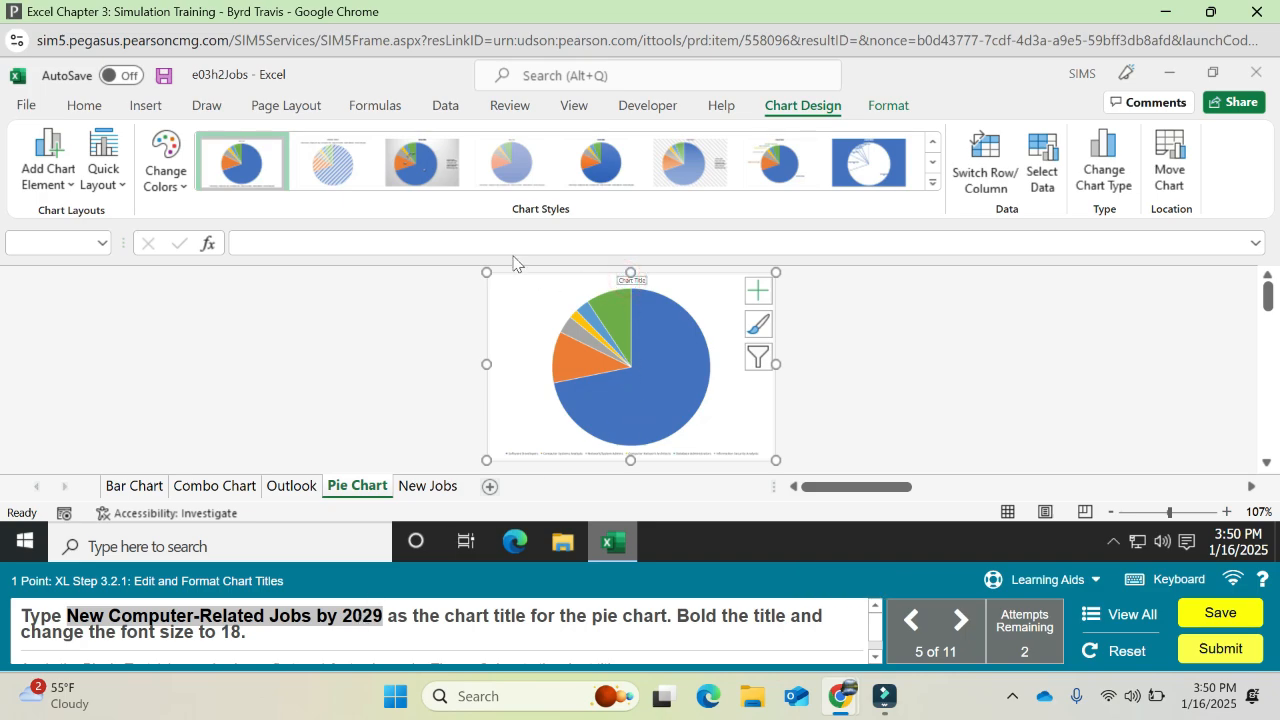
pyautogui.hotkey('ctrl', 'v')
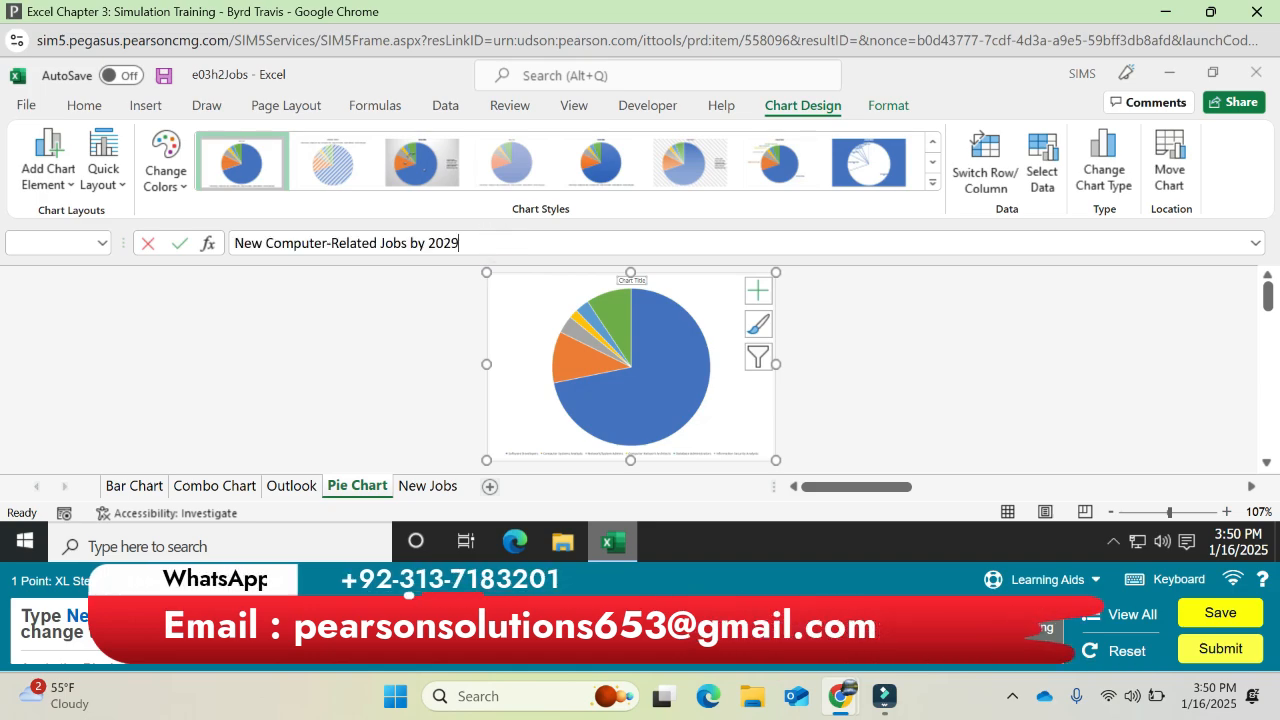
pyautogui.press('Return')
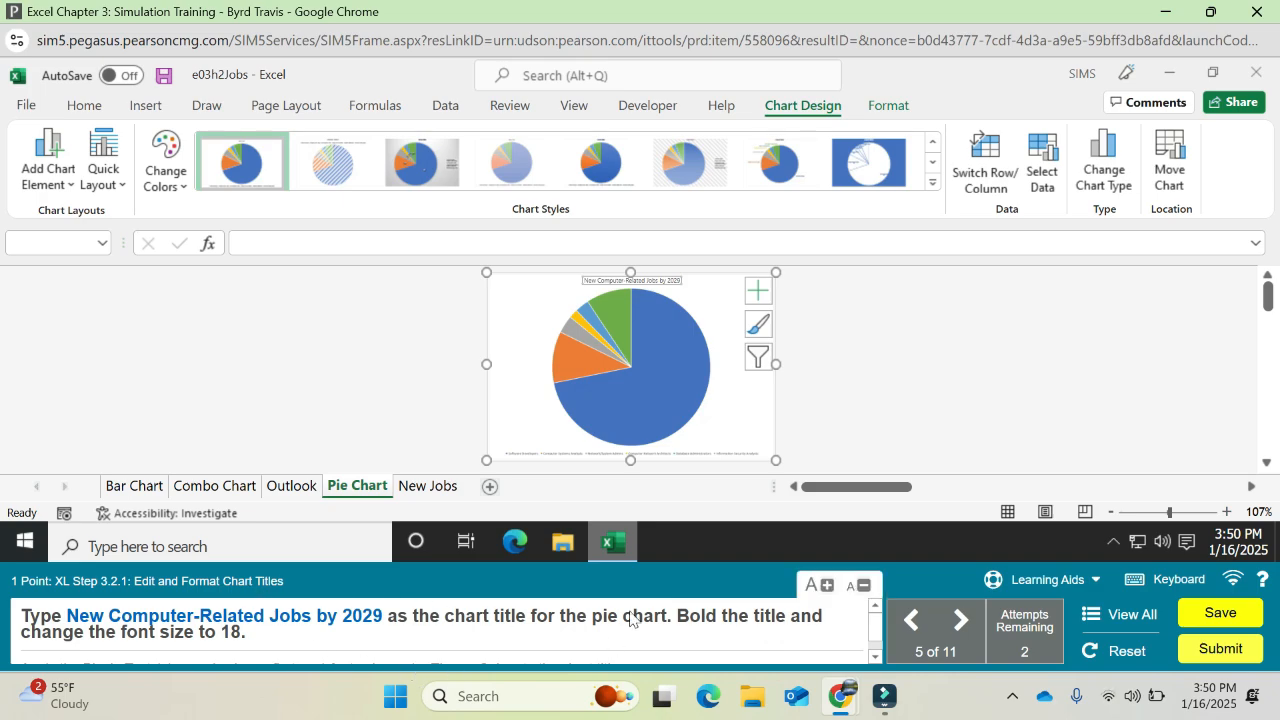
# Bold the pie chart's title and set its font size to 18.
pyautogui.moveTo(678, 617); pyautogui.dragTo(707, 638)
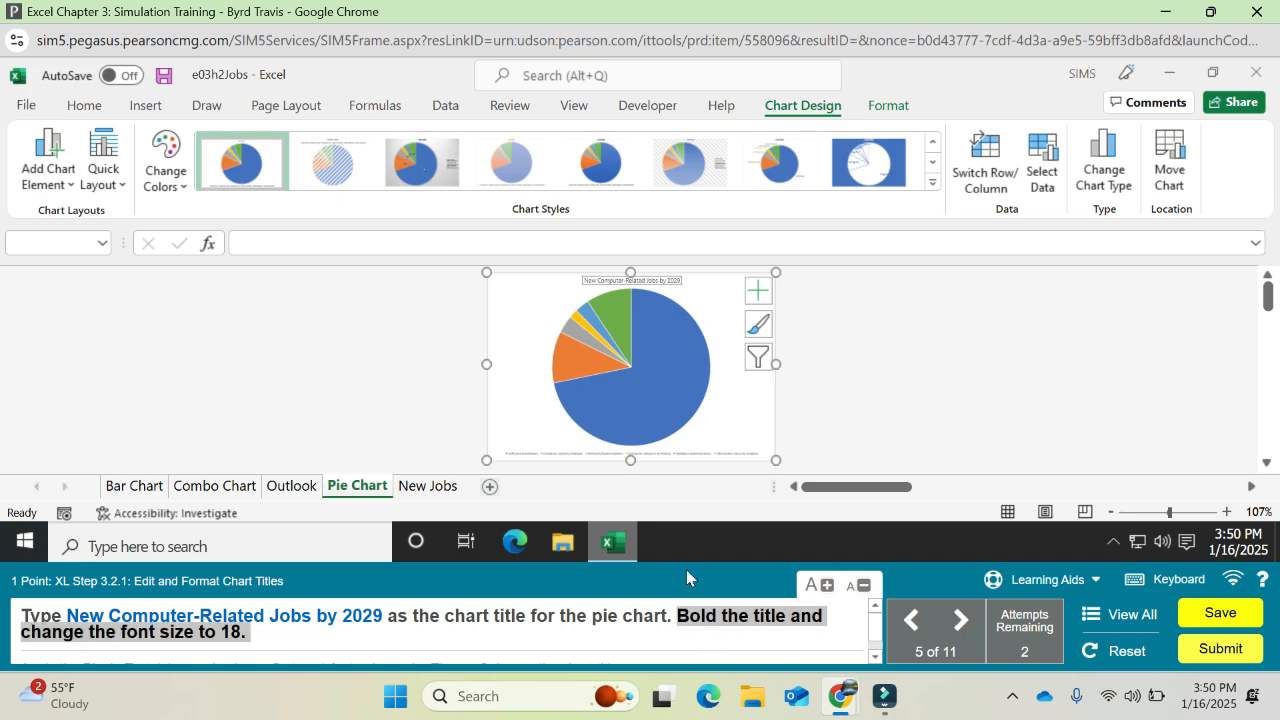
pyautogui.click(86, 106)
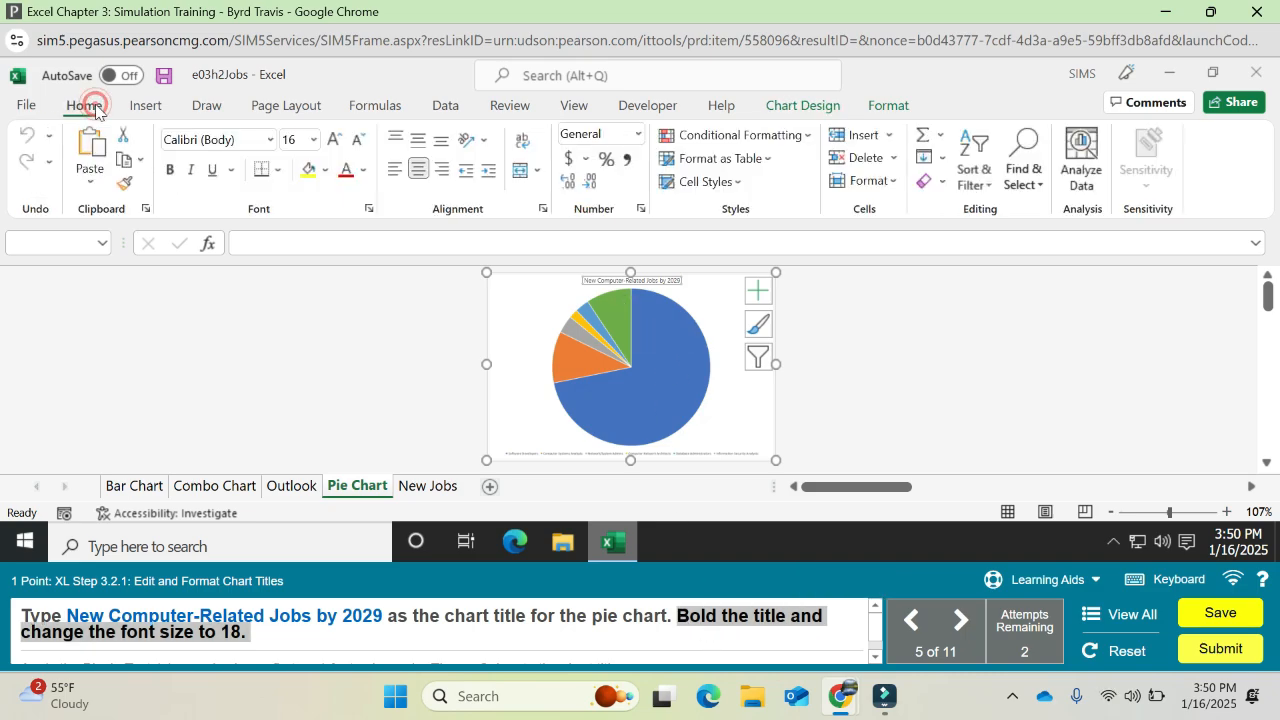
pyautogui.click(170, 172)
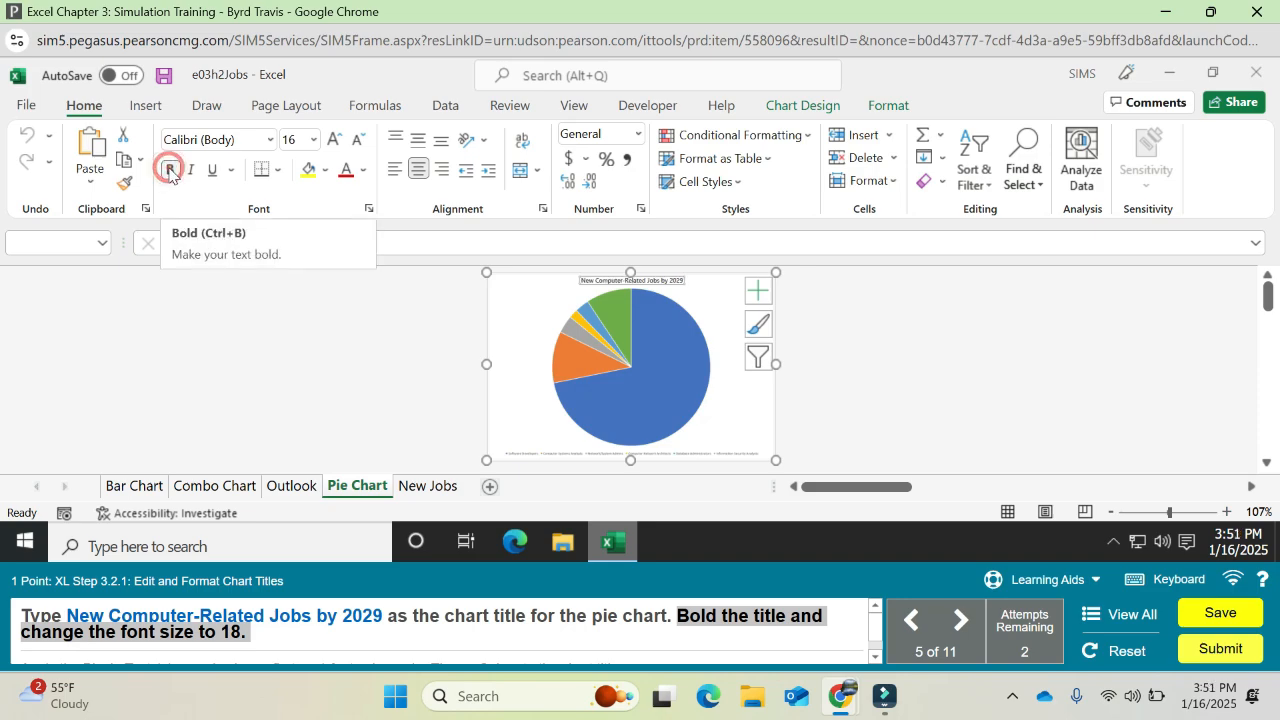
pyautogui.click(315, 141)
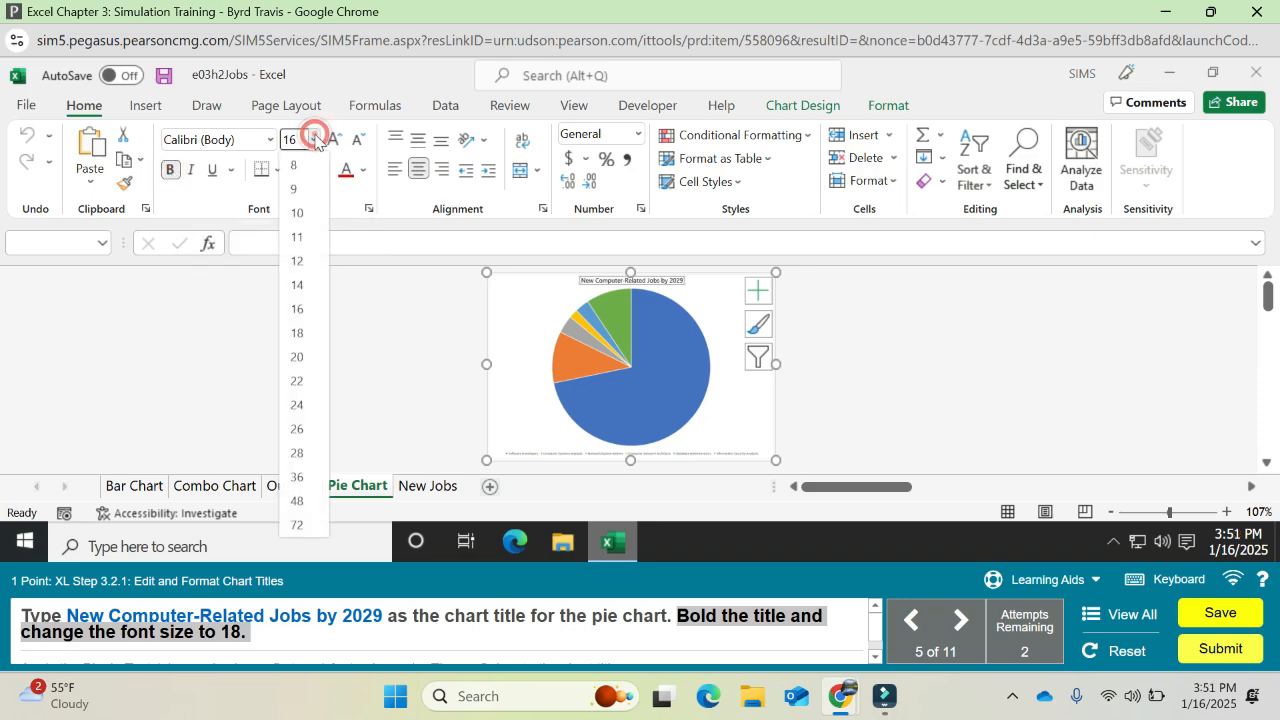
pyautogui.click(301, 335)
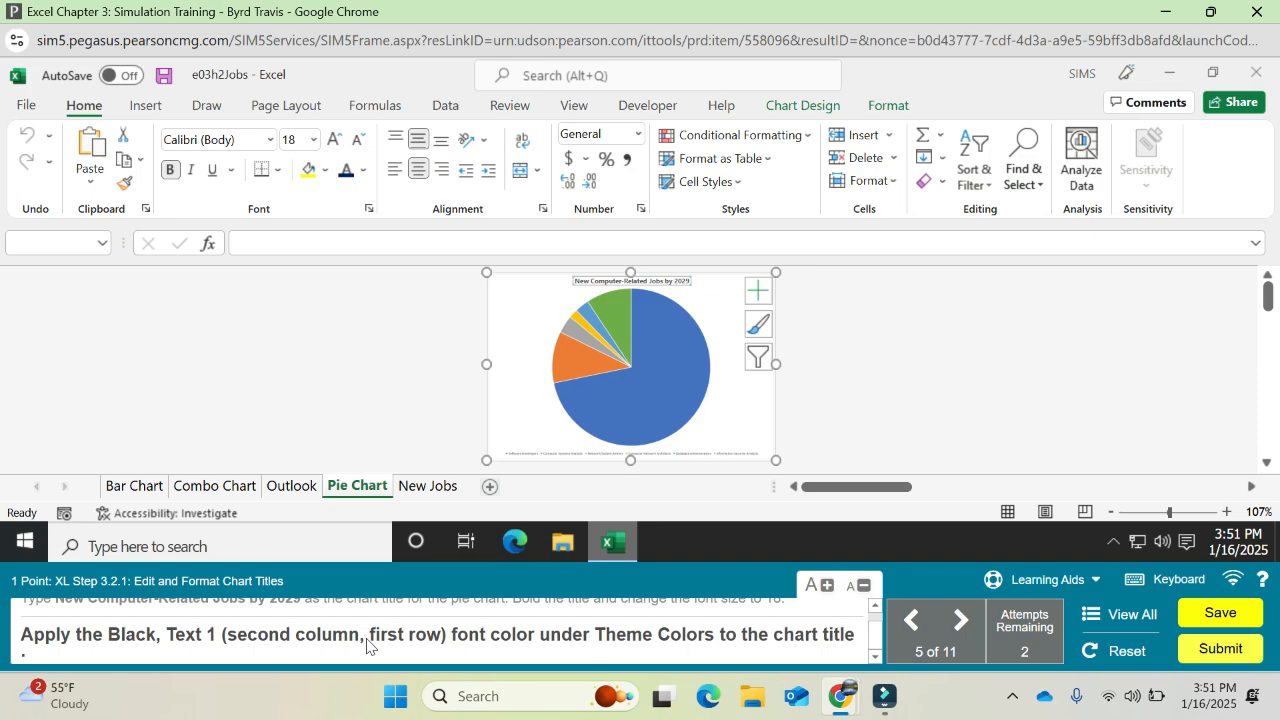
# Apply the Black, Text 1 theme font color to the pie chart's title.
pyautogui.doubleClick(178, 644)
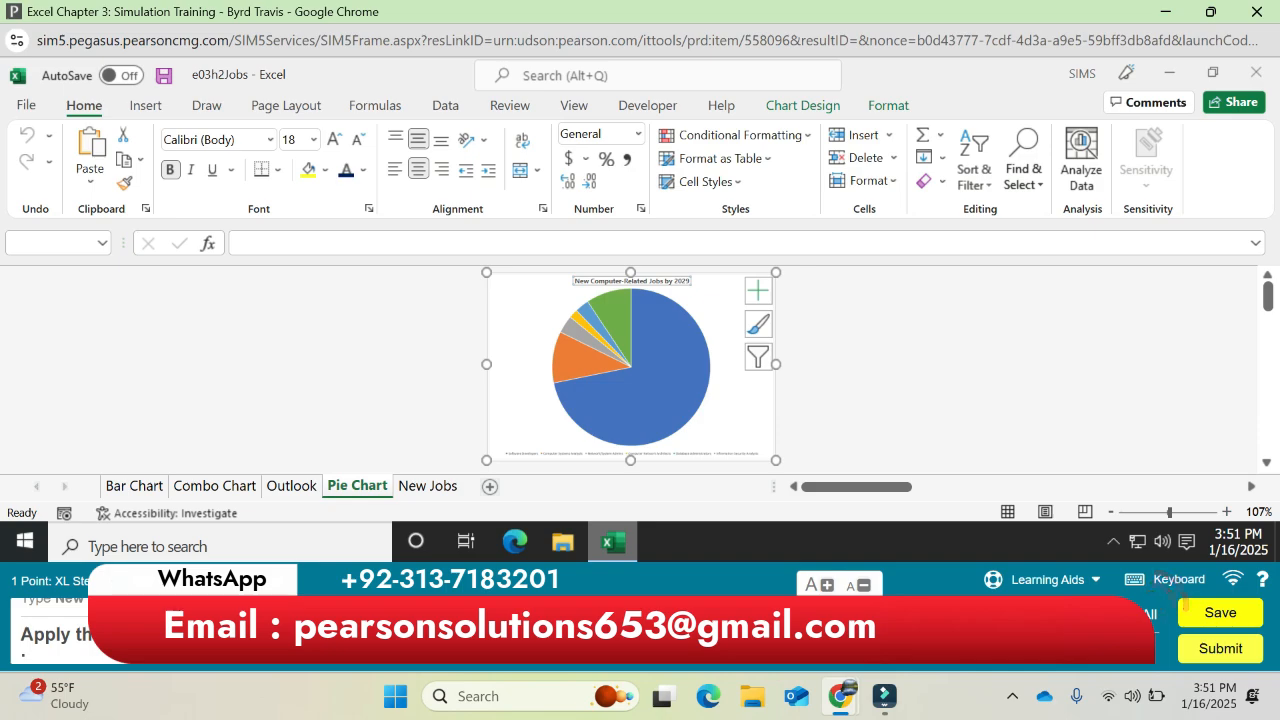
pyautogui.moveTo(360, 636); pyautogui.dragTo(442, 642)
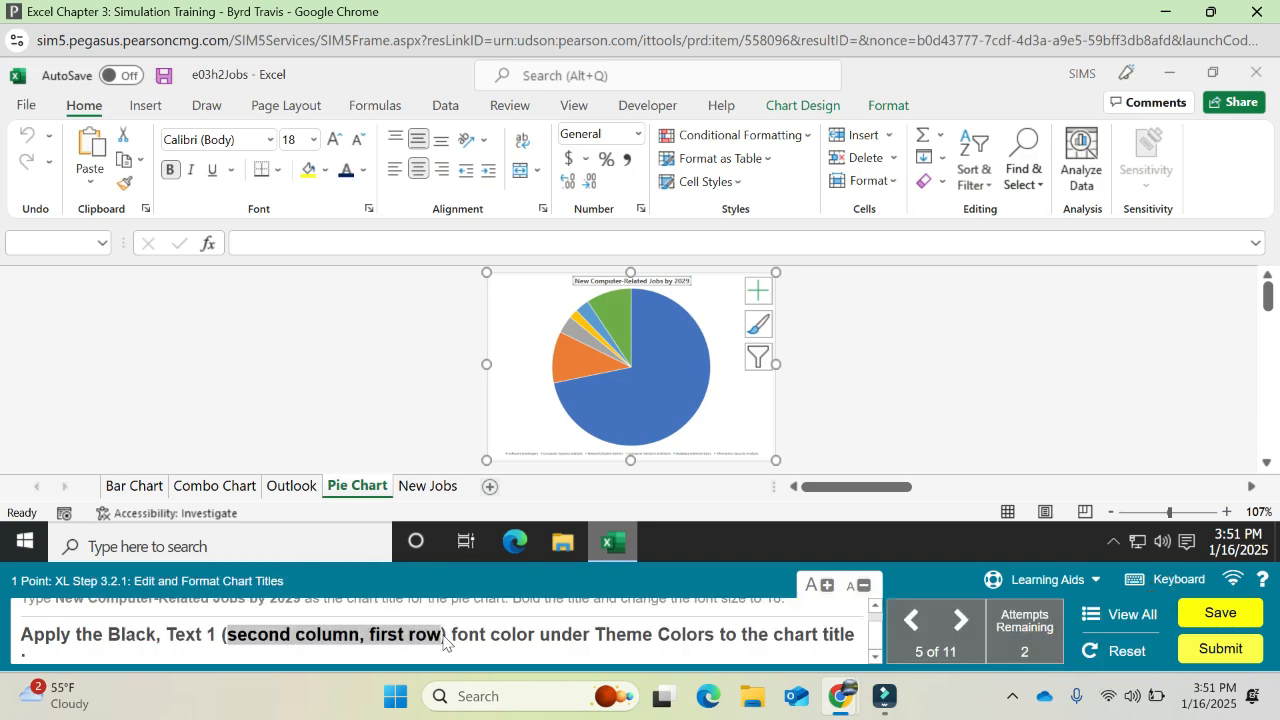
pyautogui.click(362, 176)
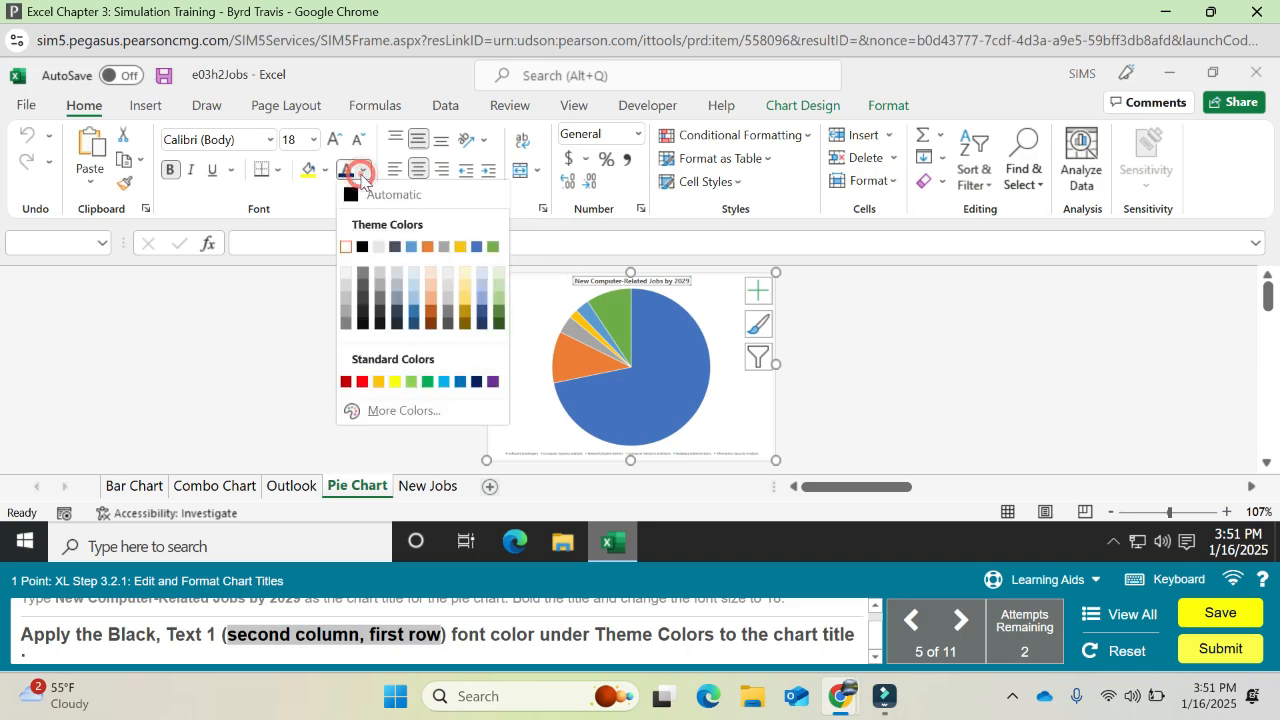
pyautogui.click(362, 248)
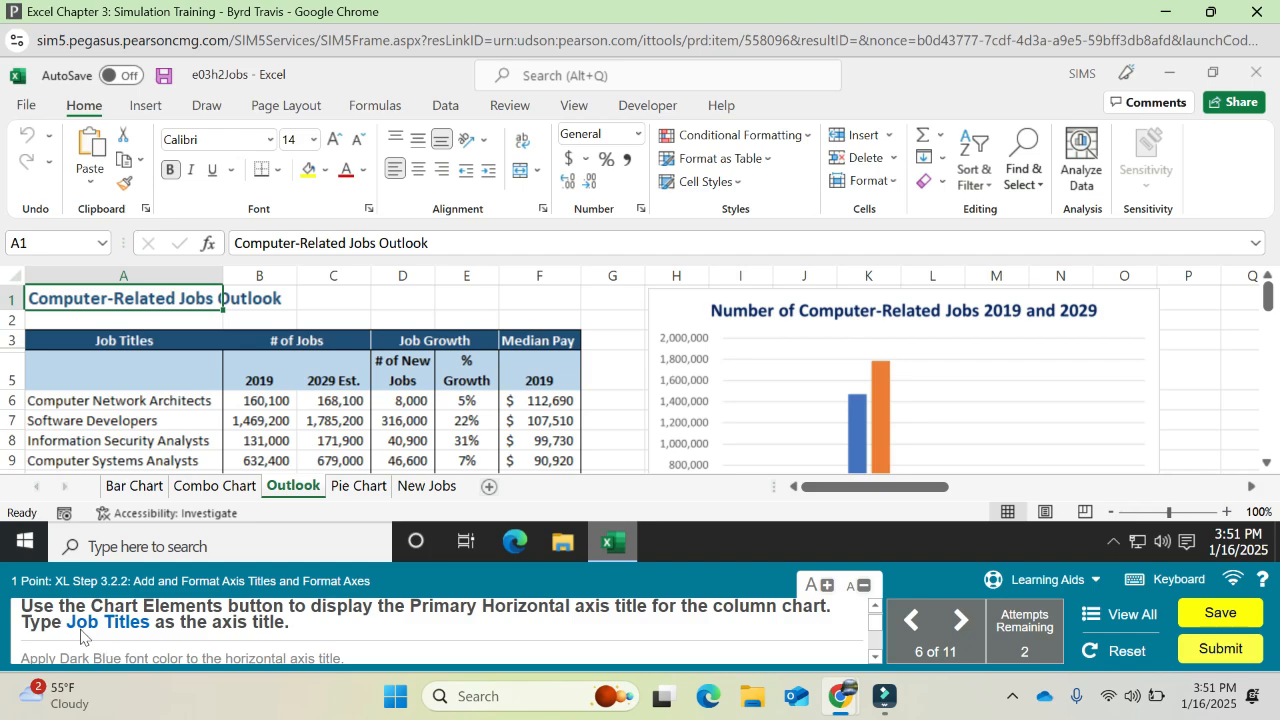
# Add a Primary Horizontal axis title to the column chart on the Outlook worksheet.
pyautogui.moveTo(69, 627); pyautogui.dragTo(155, 637)
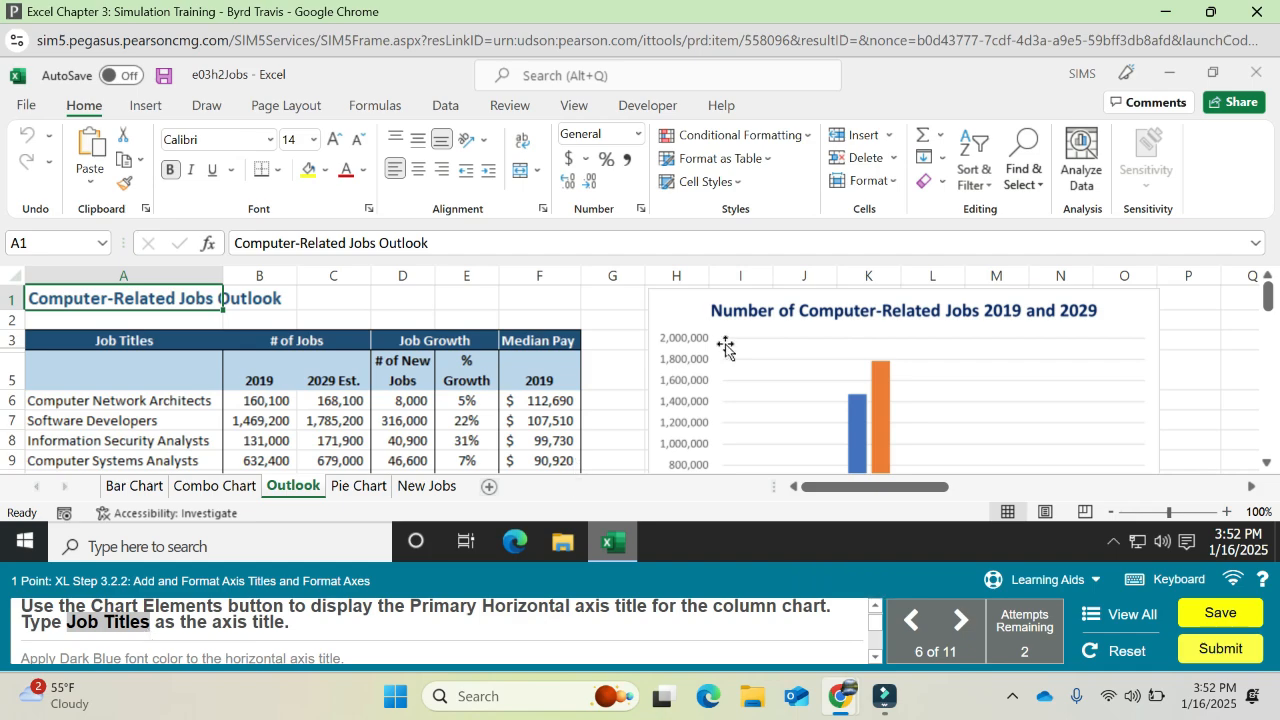
pyautogui.click(685, 311)
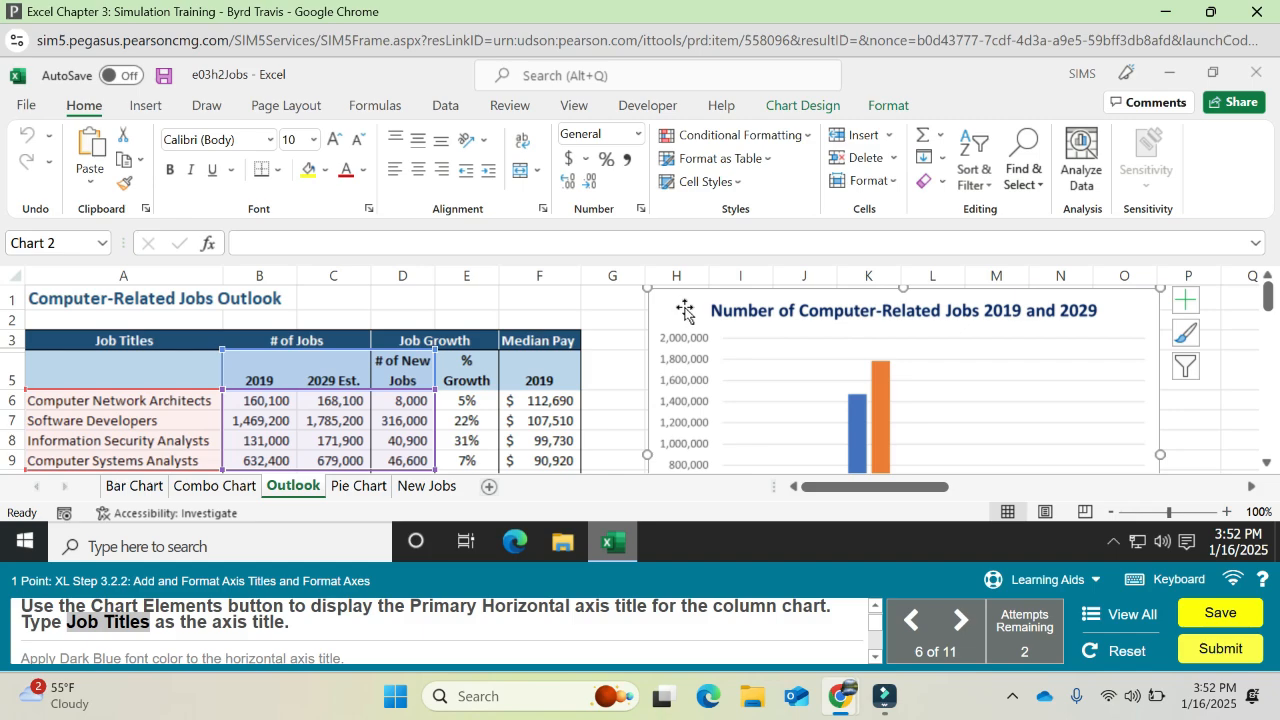
pyautogui.click(803, 106)
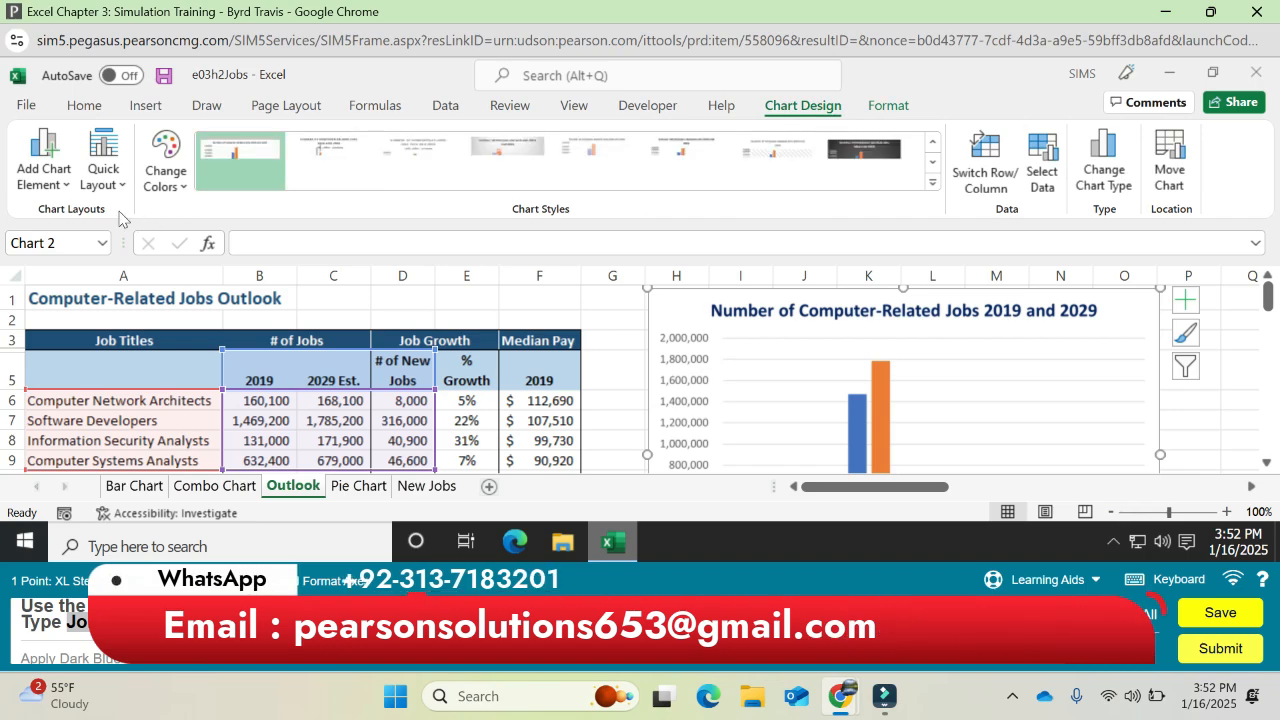
pyautogui.click(70, 185)
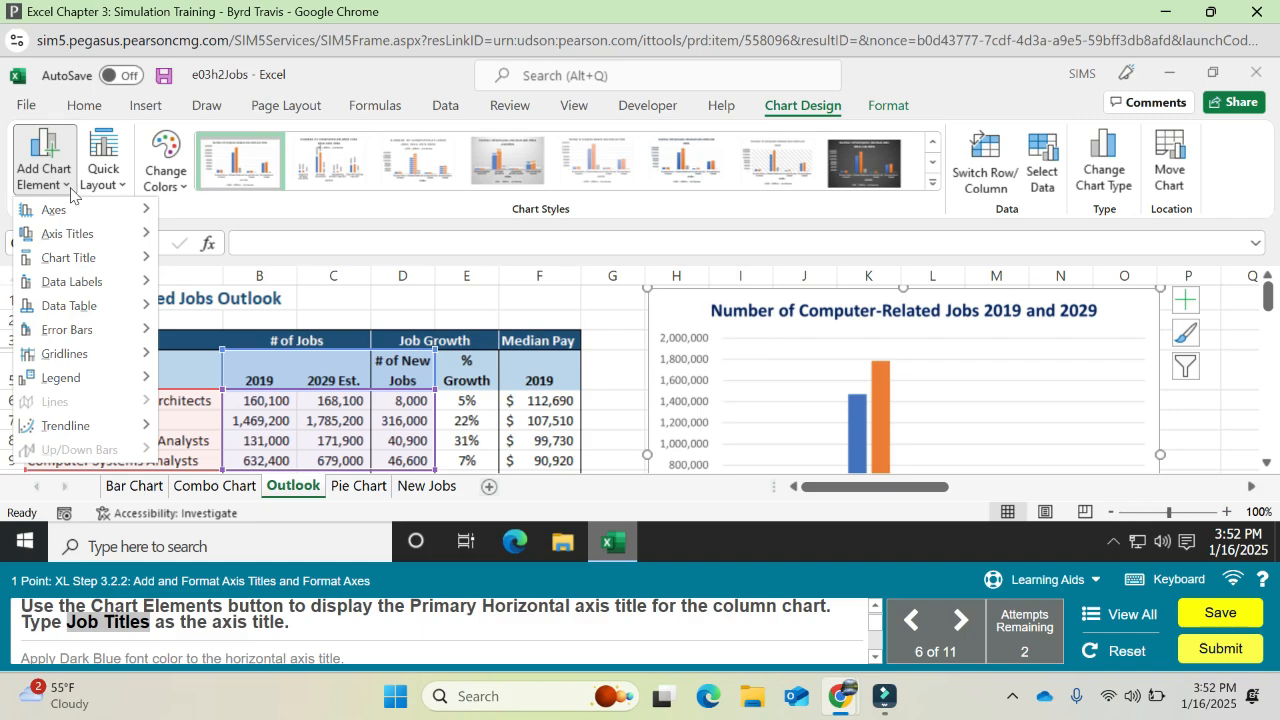
pyautogui.moveTo(91, 237)
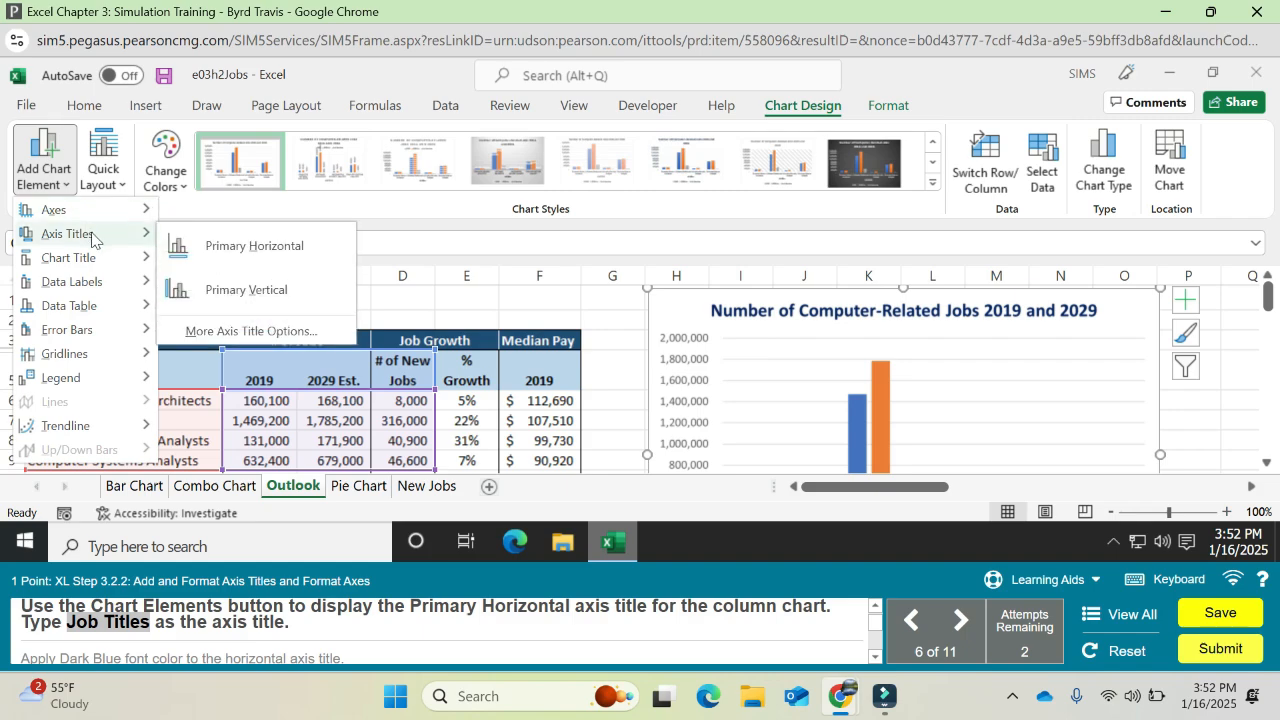
pyautogui.click(236, 254)
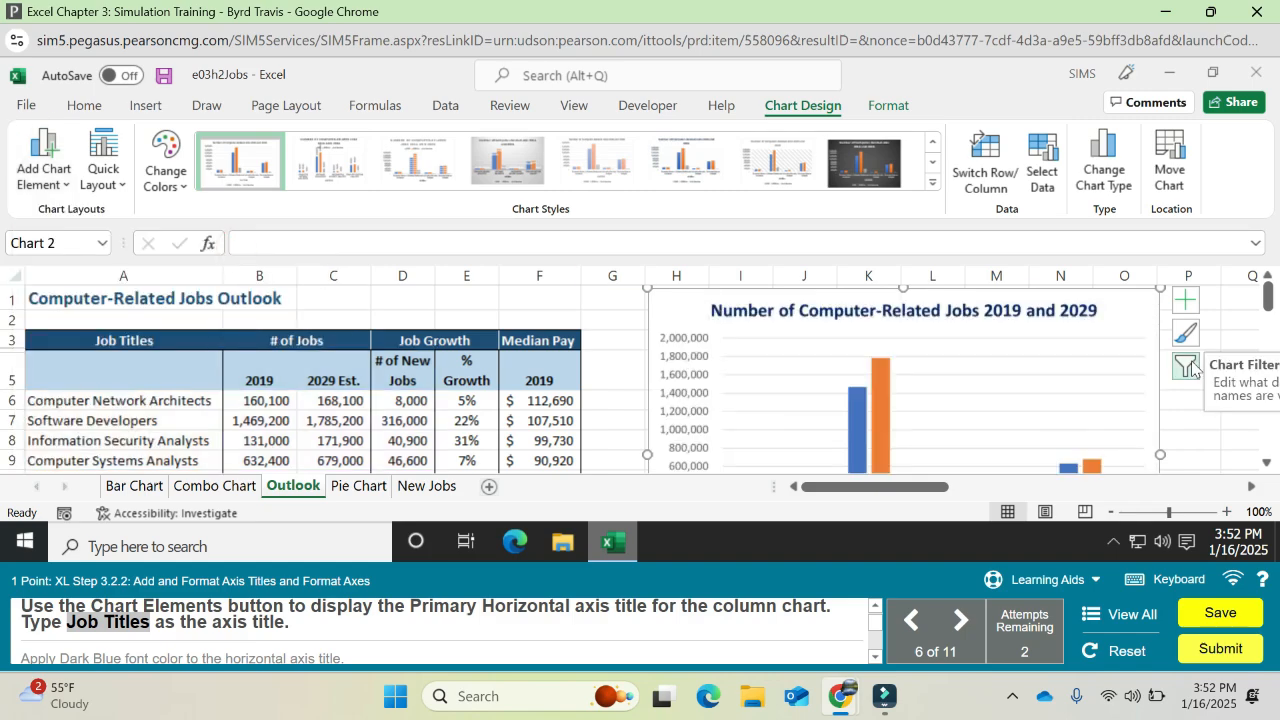
# Replace the column chart's horizontal axis title with Job Titles and apply the Dark Blue font color to it.
pyautogui.moveTo(1268, 300)
pyautogui.mouseDown()
pyautogui.moveTo(1274, 344)
pyautogui.moveTo(1272, 322)
pyautogui.mouseUp()
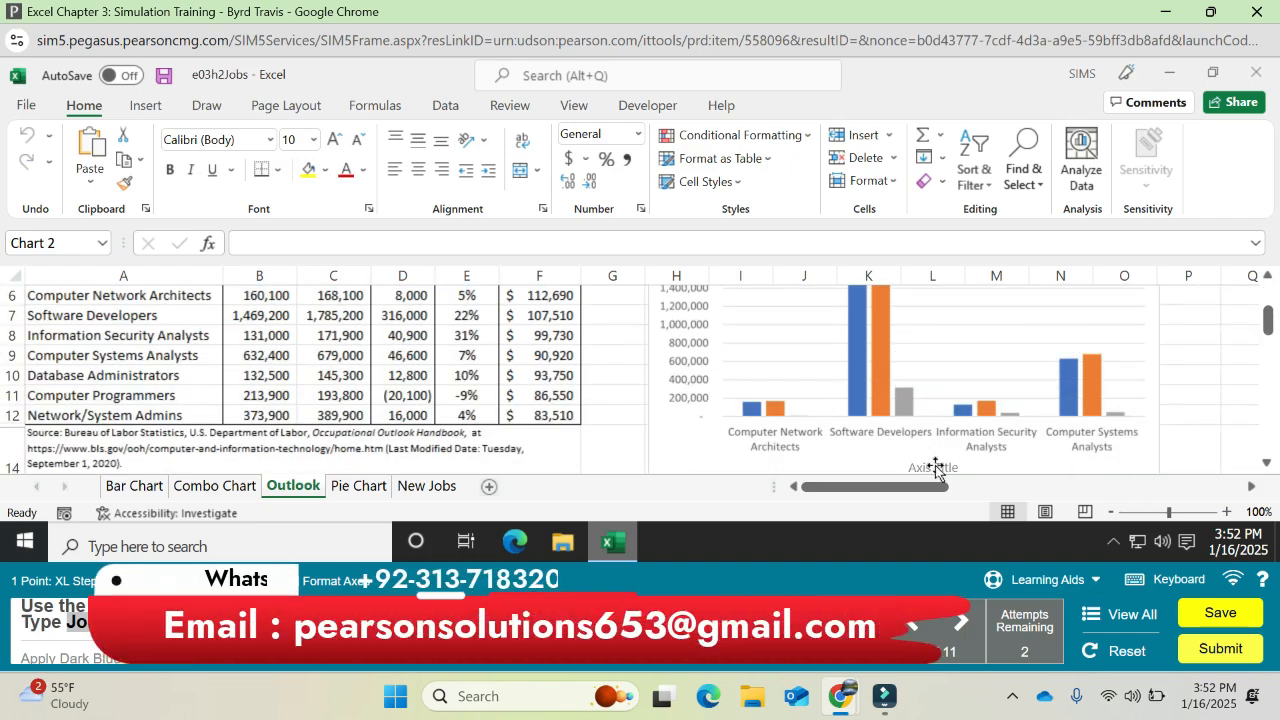
pyautogui.click(933, 462)
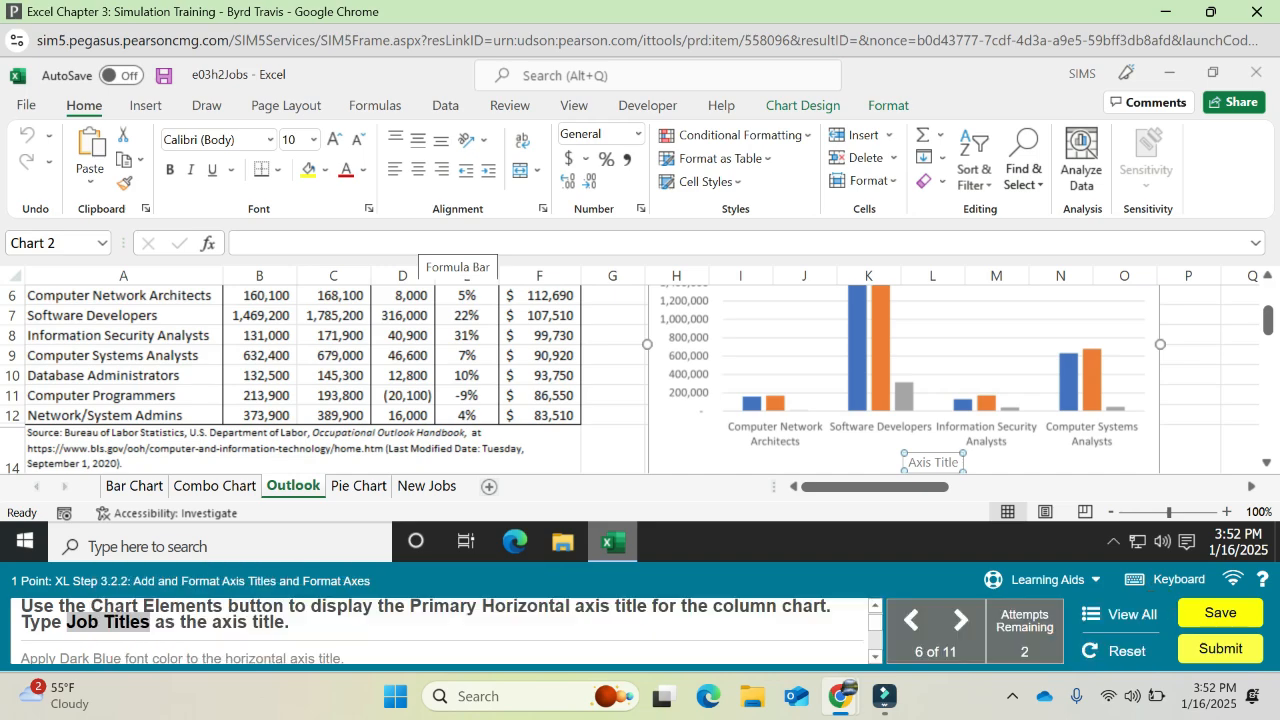
pyautogui.click(408, 240)
pyautogui.write('Job Titles')
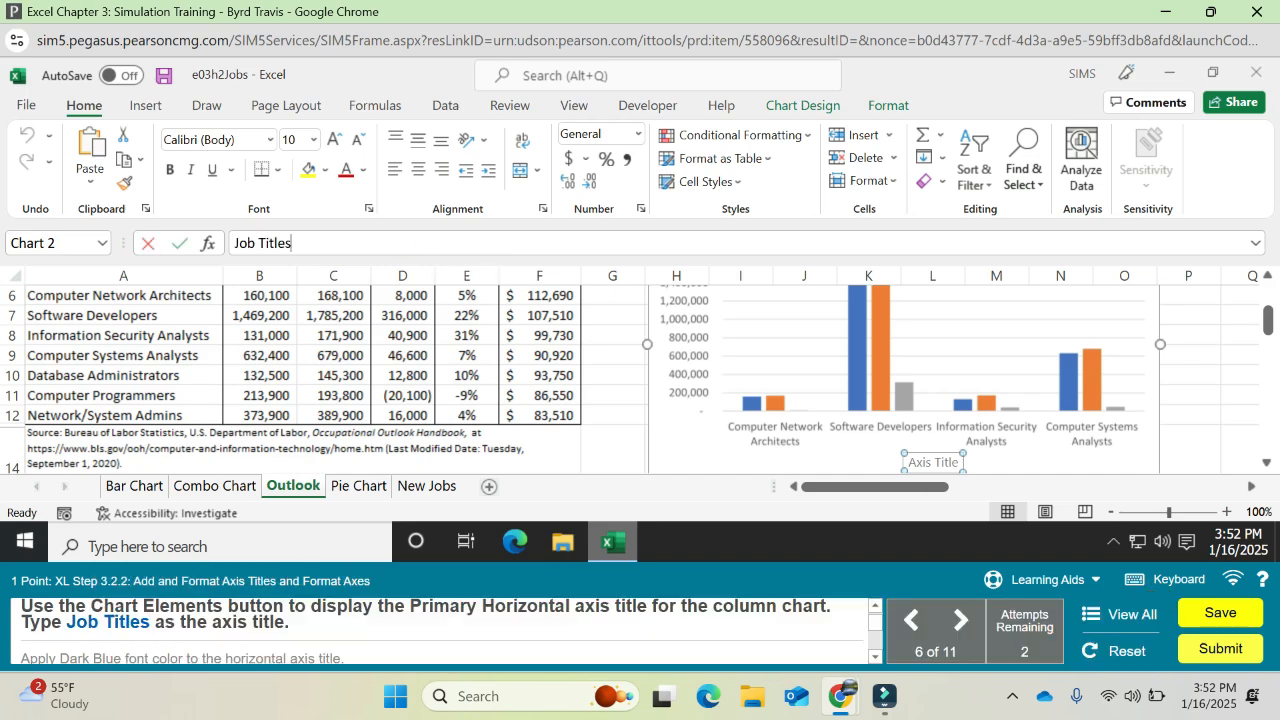
pyautogui.press('Return')
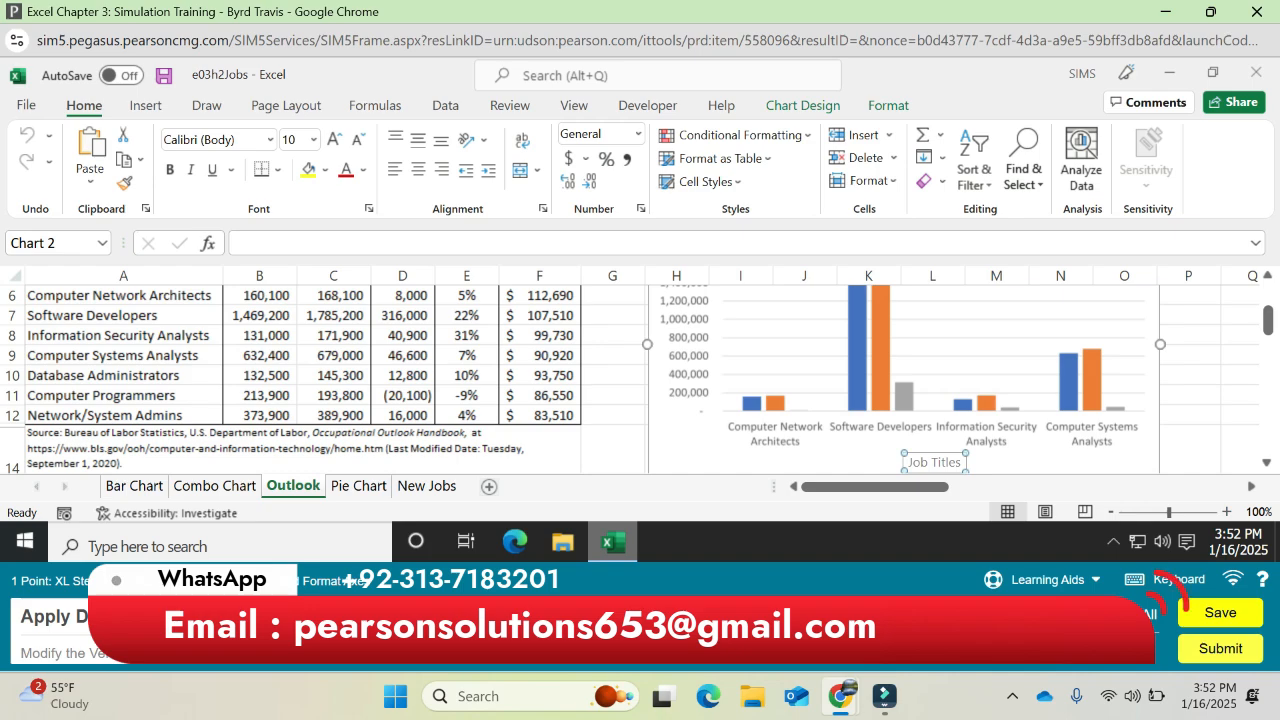
pyautogui.click(365, 170)
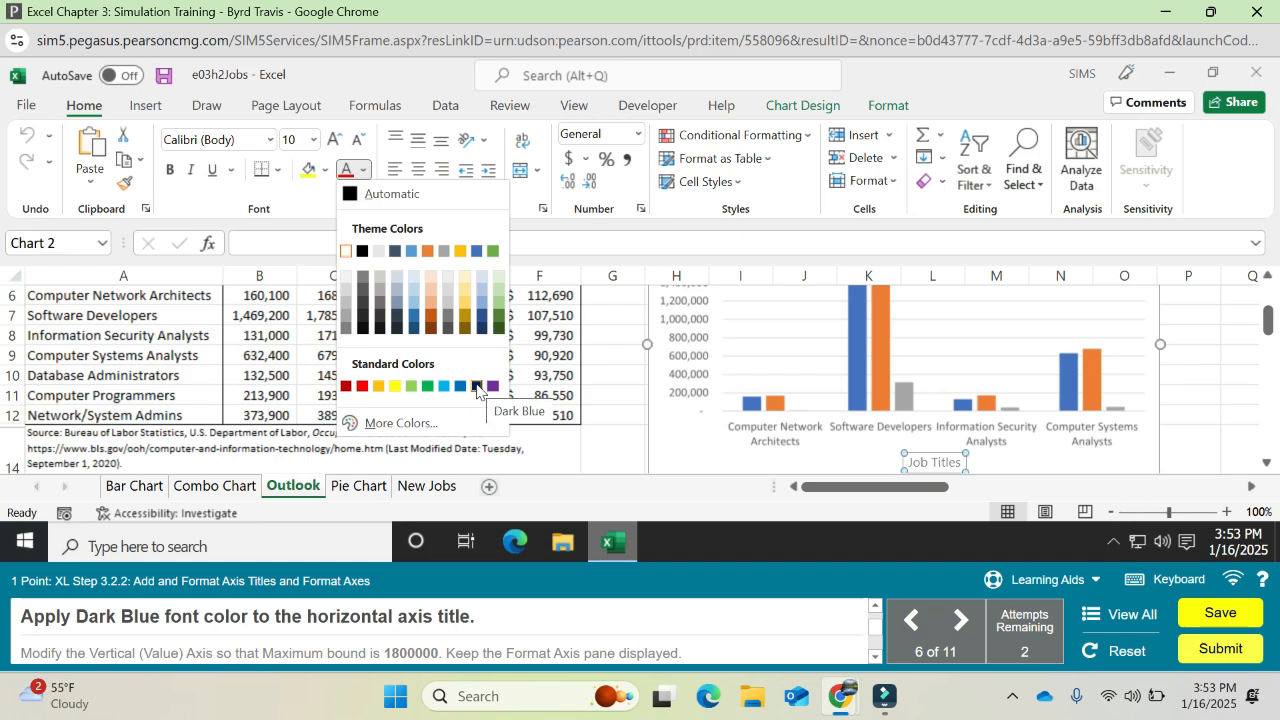
pyautogui.click(477, 386)
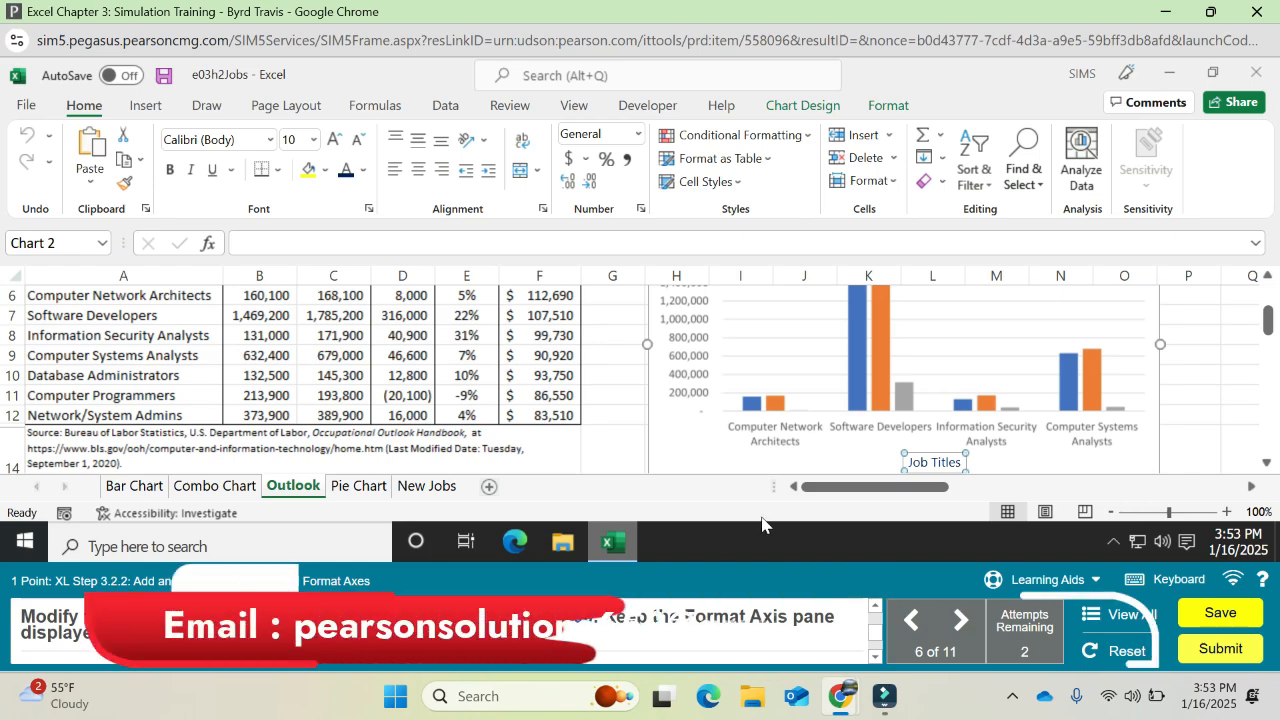
# Set the Maximum bound of the column chart's vertical value axis to 1800000, copied from the task instructions.
pyautogui.click(686, 368)
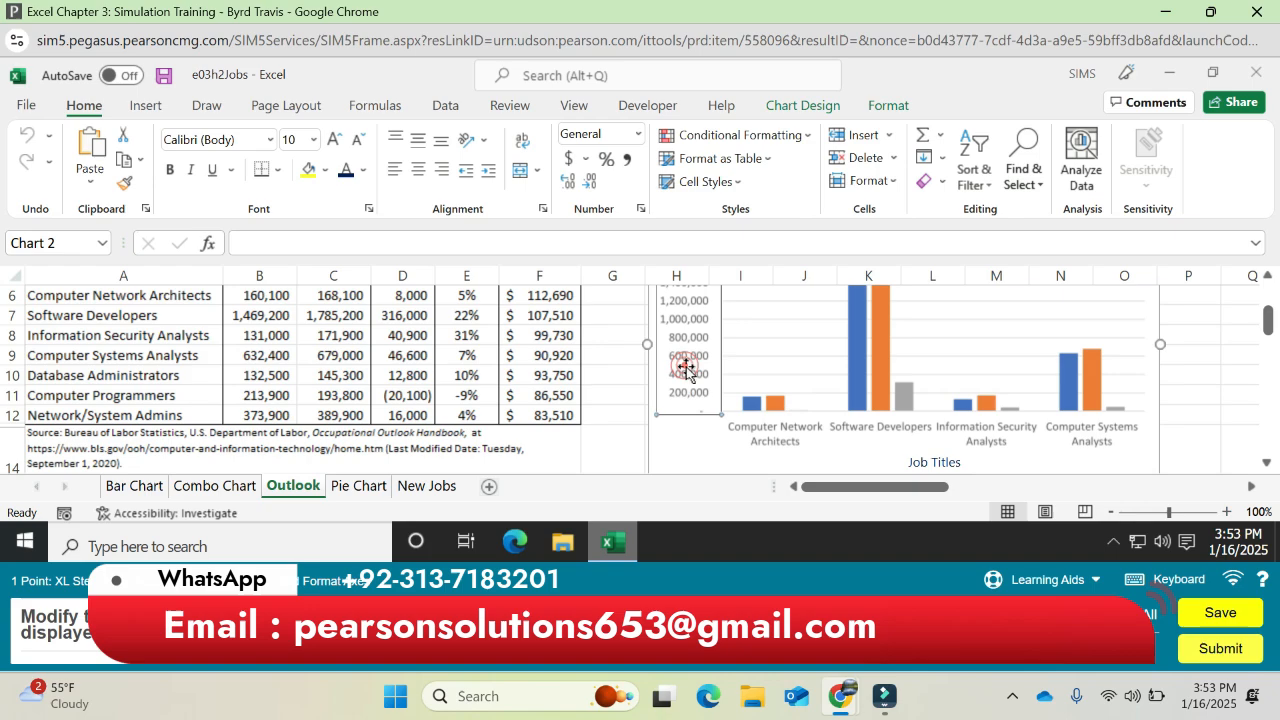
pyautogui.doubleClick(686, 350)
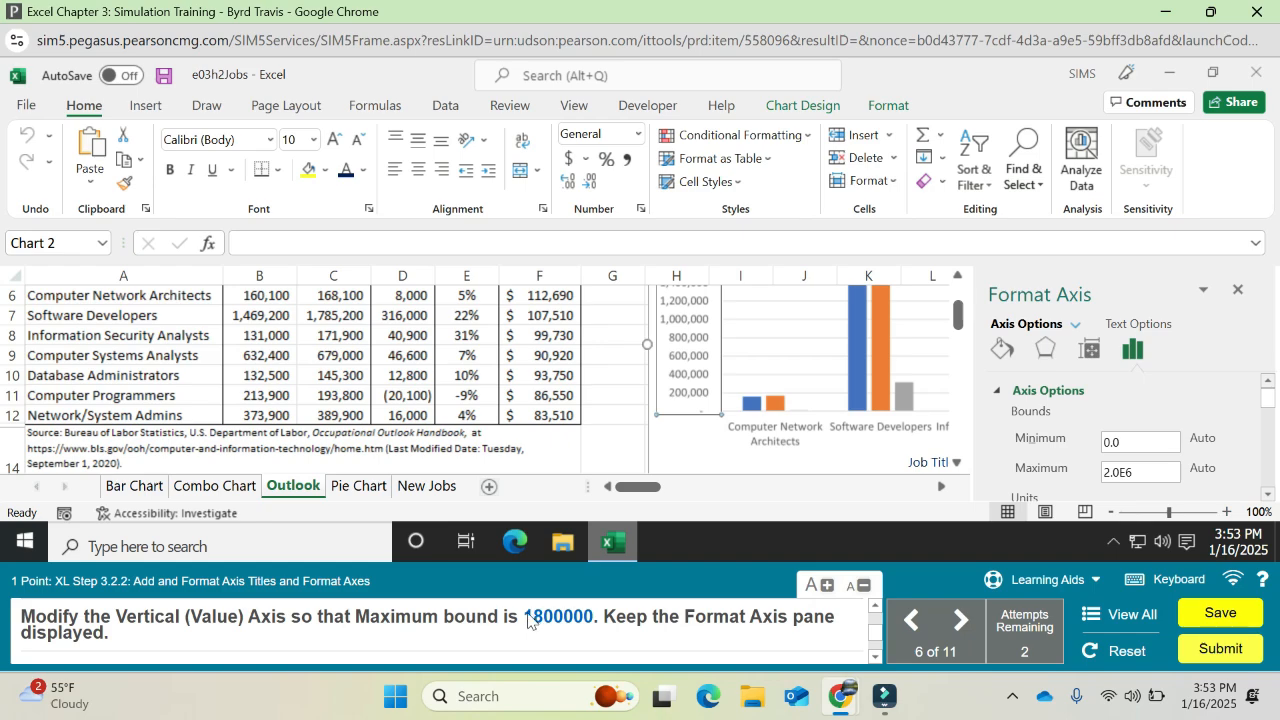
pyautogui.moveTo(530, 617); pyautogui.dragTo(589, 621)
pyautogui.hotkey('ctrl', 'c')
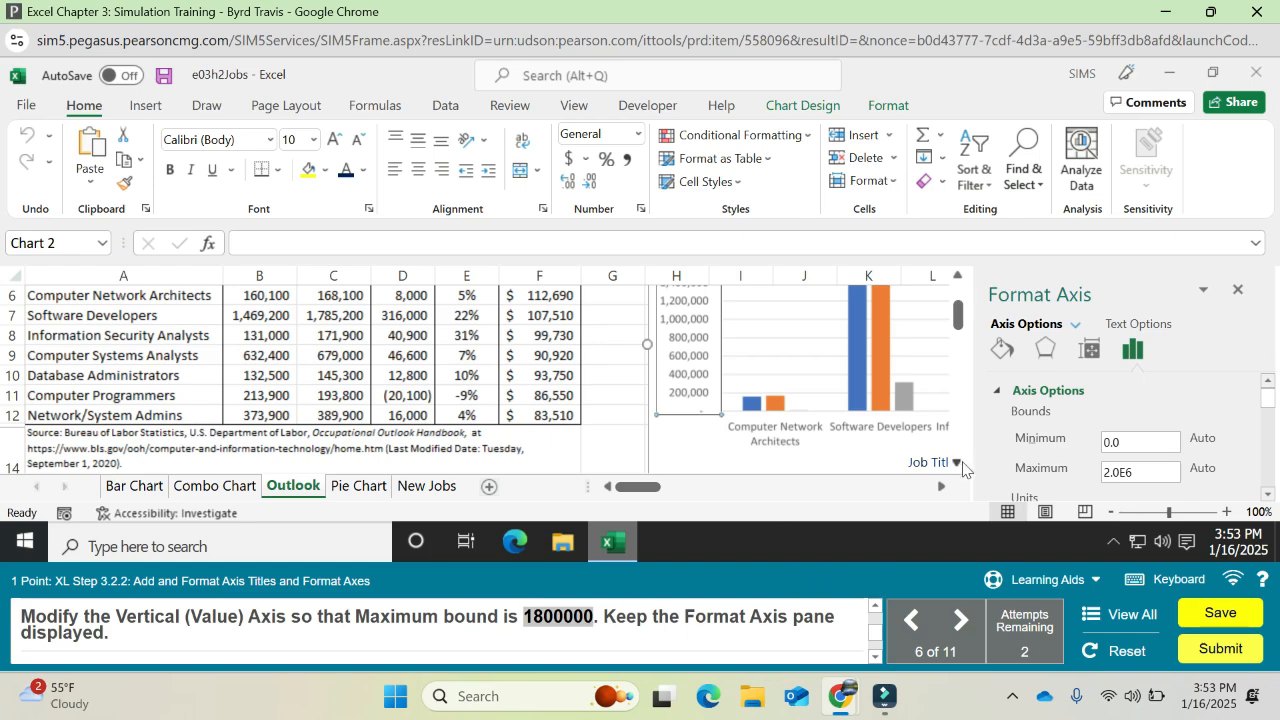
pyautogui.click(1134, 472)
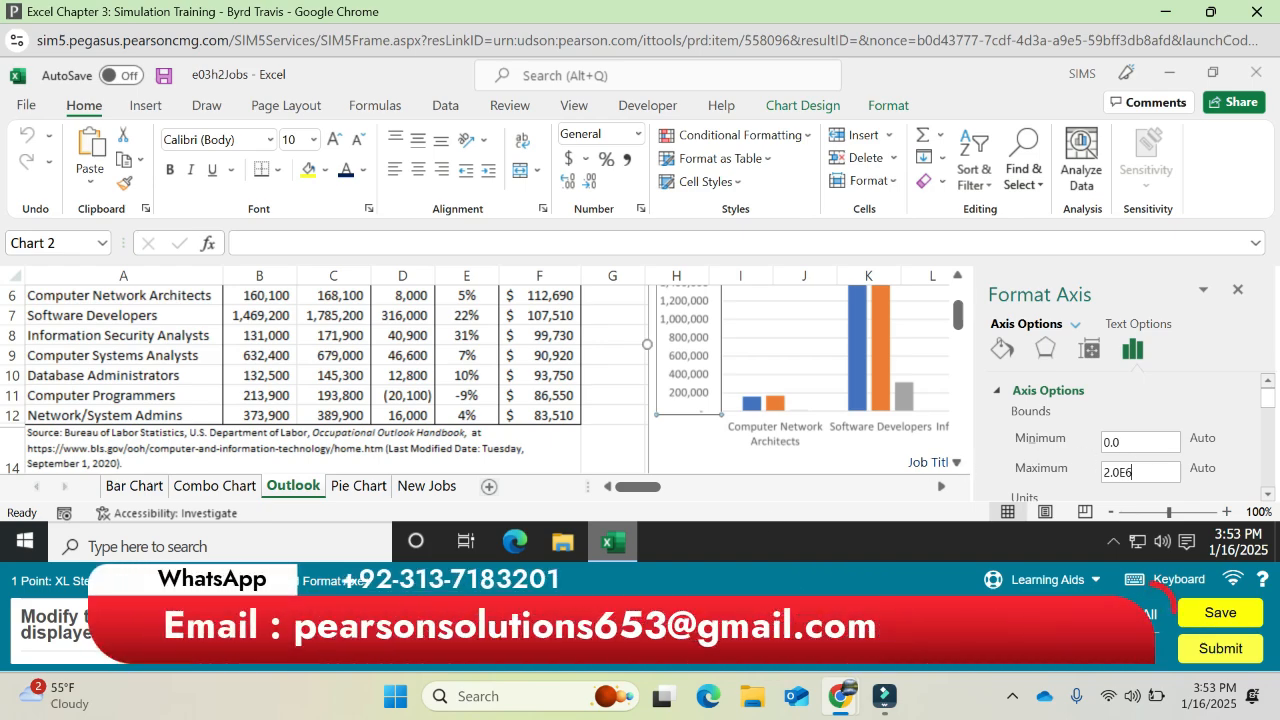
pyautogui.press('BackSpace')
pyautogui.press('BackSpace')
pyautogui.press('BackSpace')
pyautogui.press('BackSpace')
pyautogui.press('BackSpace')
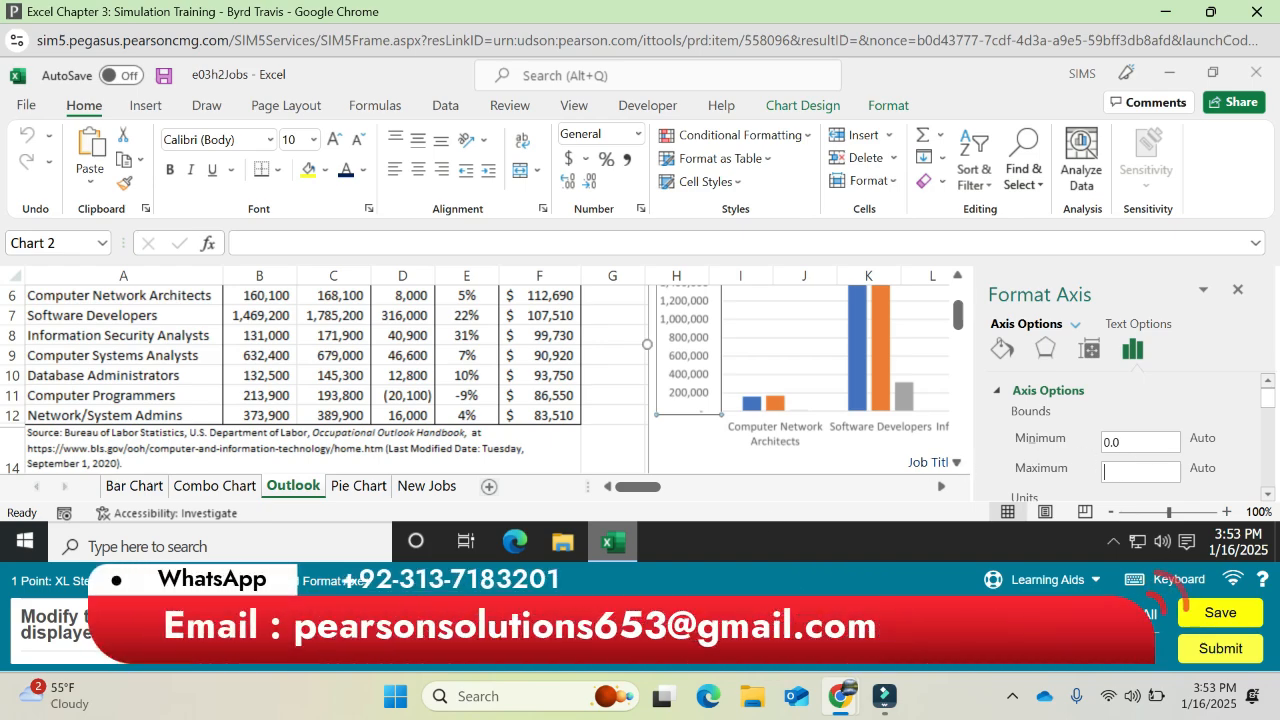
pyautogui.hotkey('ctrl', 'v')
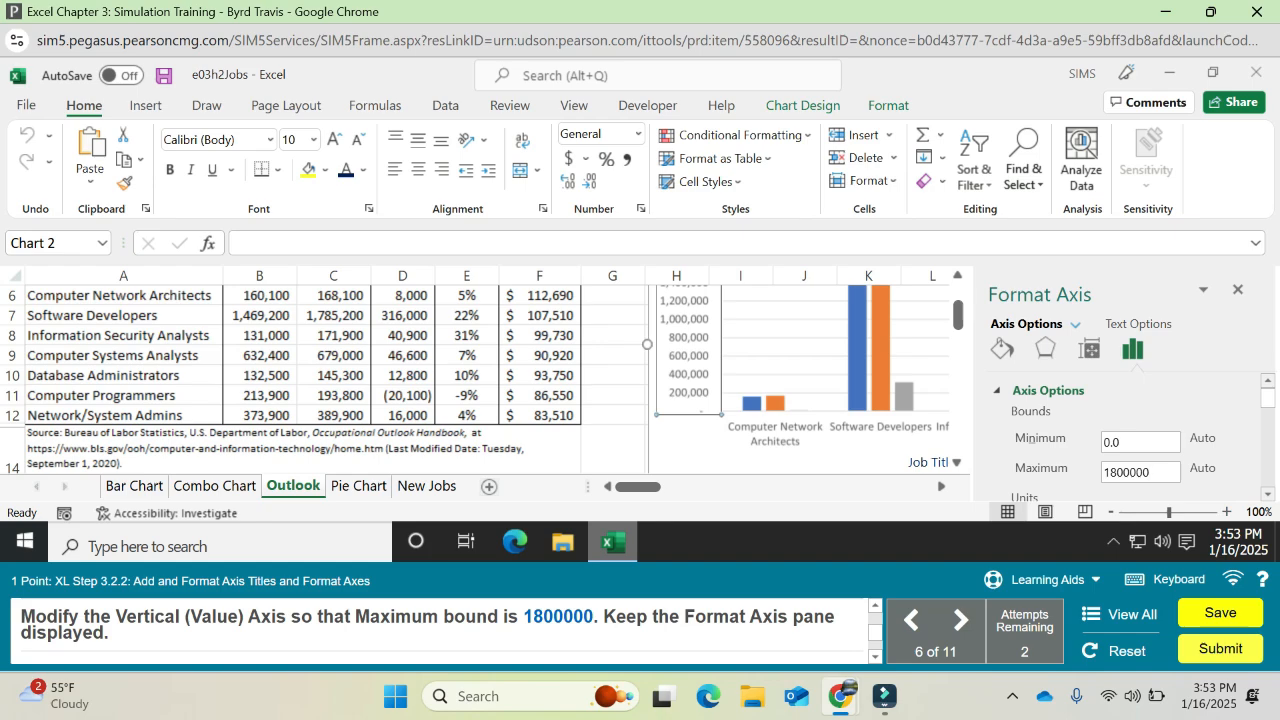
pyautogui.press('Return')
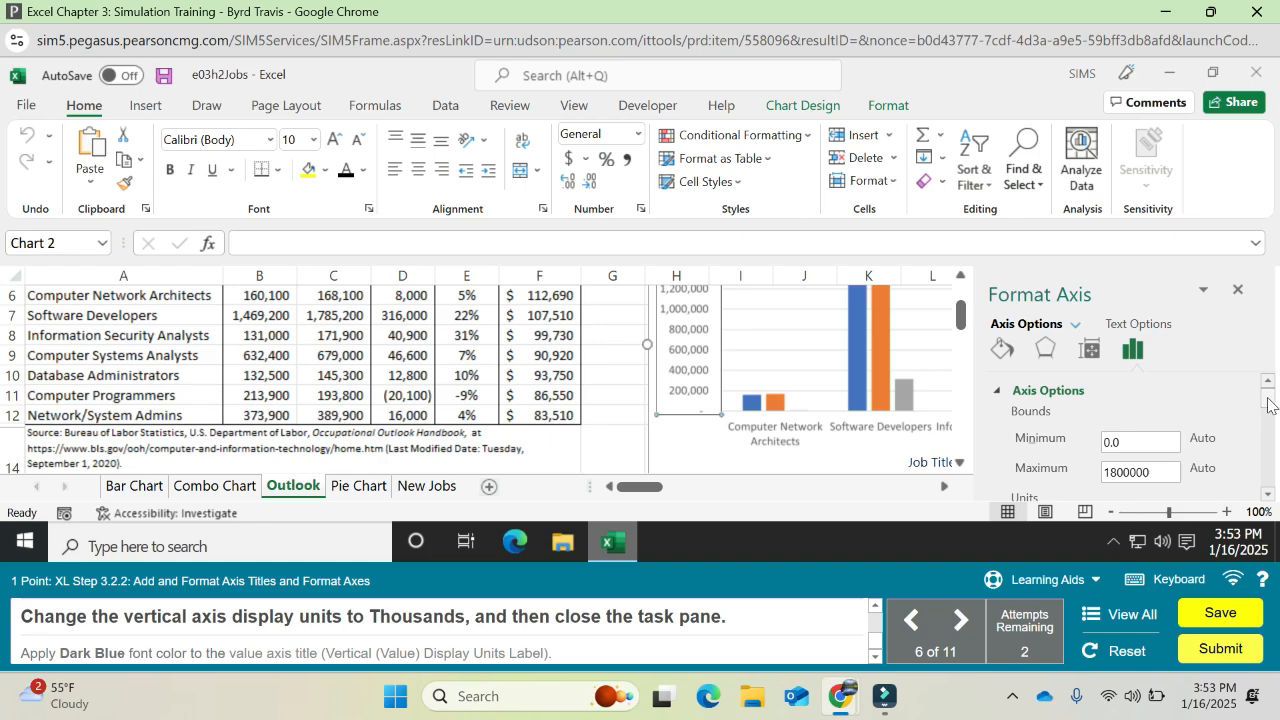
# Change the vertical axis display units to Thousands and close the Format Axis pane.
pyautogui.moveTo(1268, 403); pyautogui.dragTo(1275, 447)
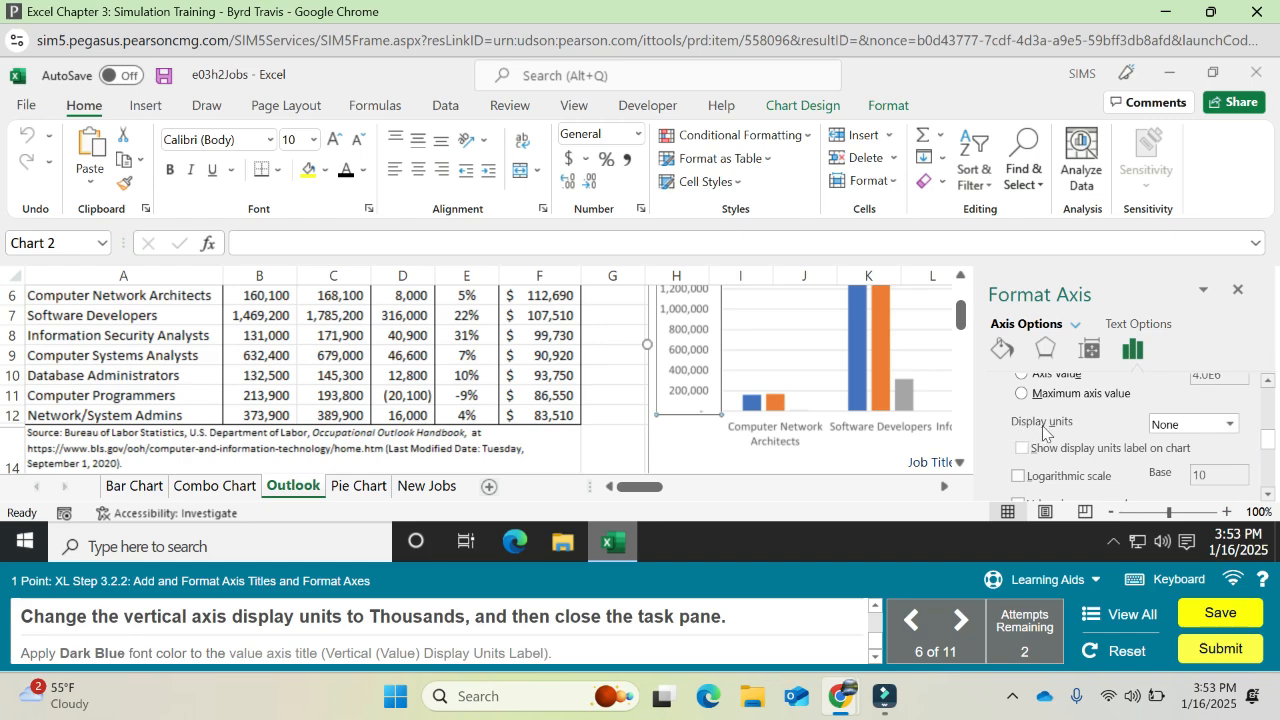
pyautogui.click(1230, 426)
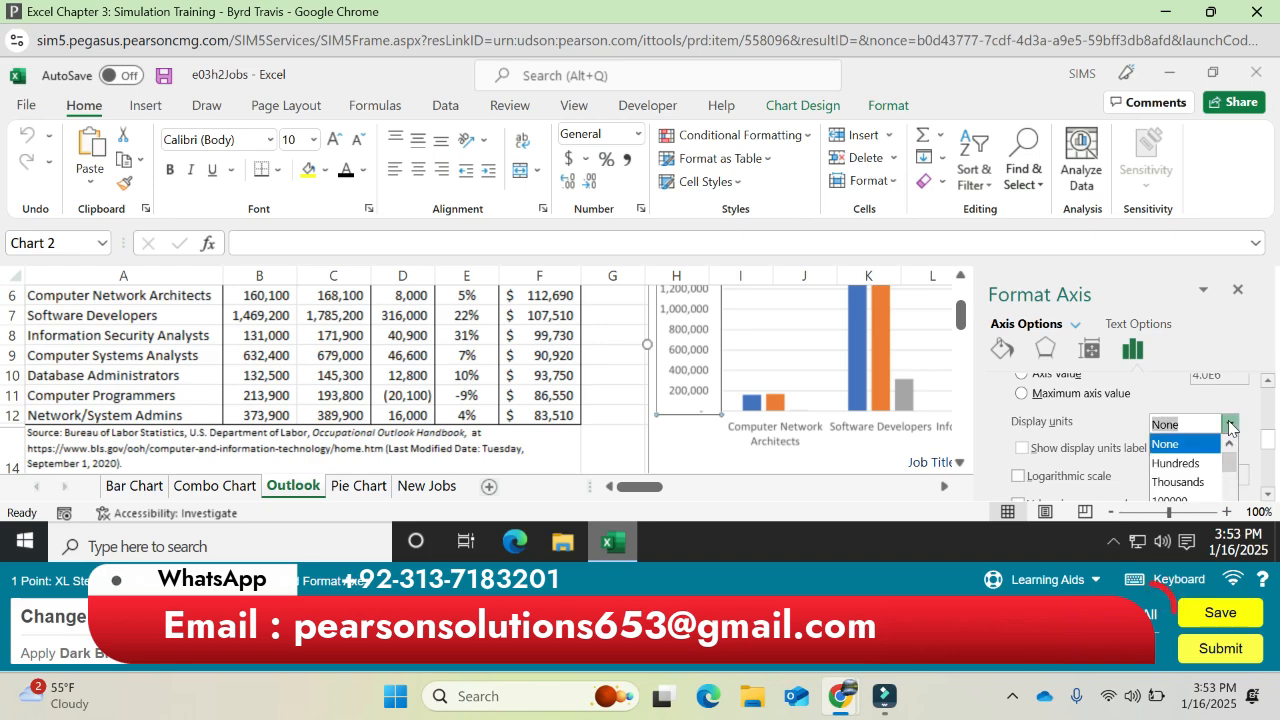
pyautogui.click(1180, 482)
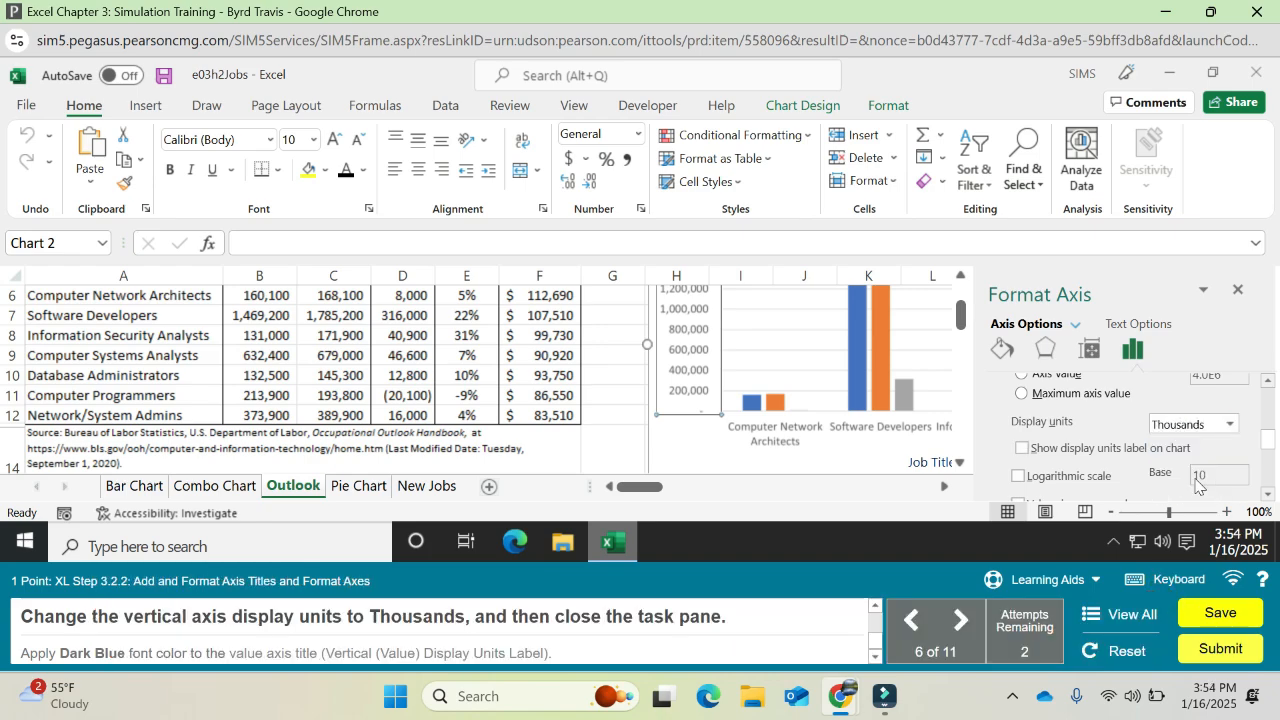
pyautogui.click(1237, 292)
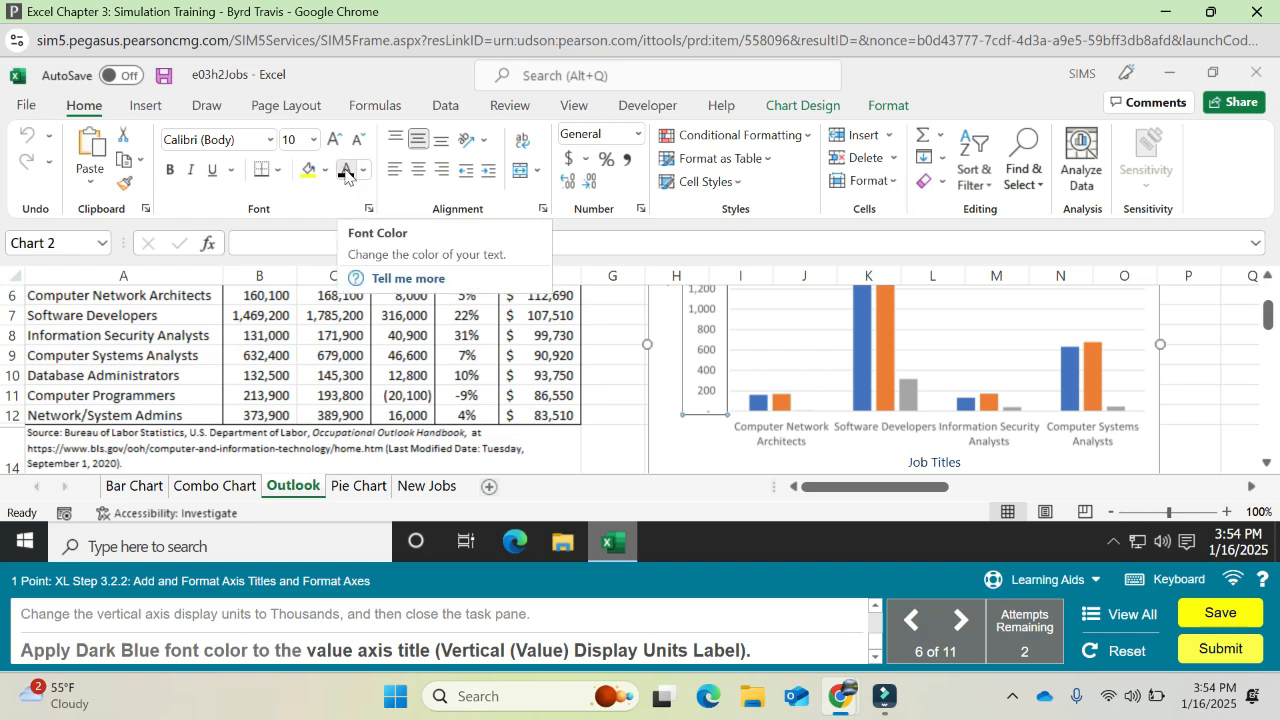
# Try to apply the Dark Blue font color with the column chart's vertical axis selected.
pyautogui.click(346, 175)
pyautogui.click(363, 172)
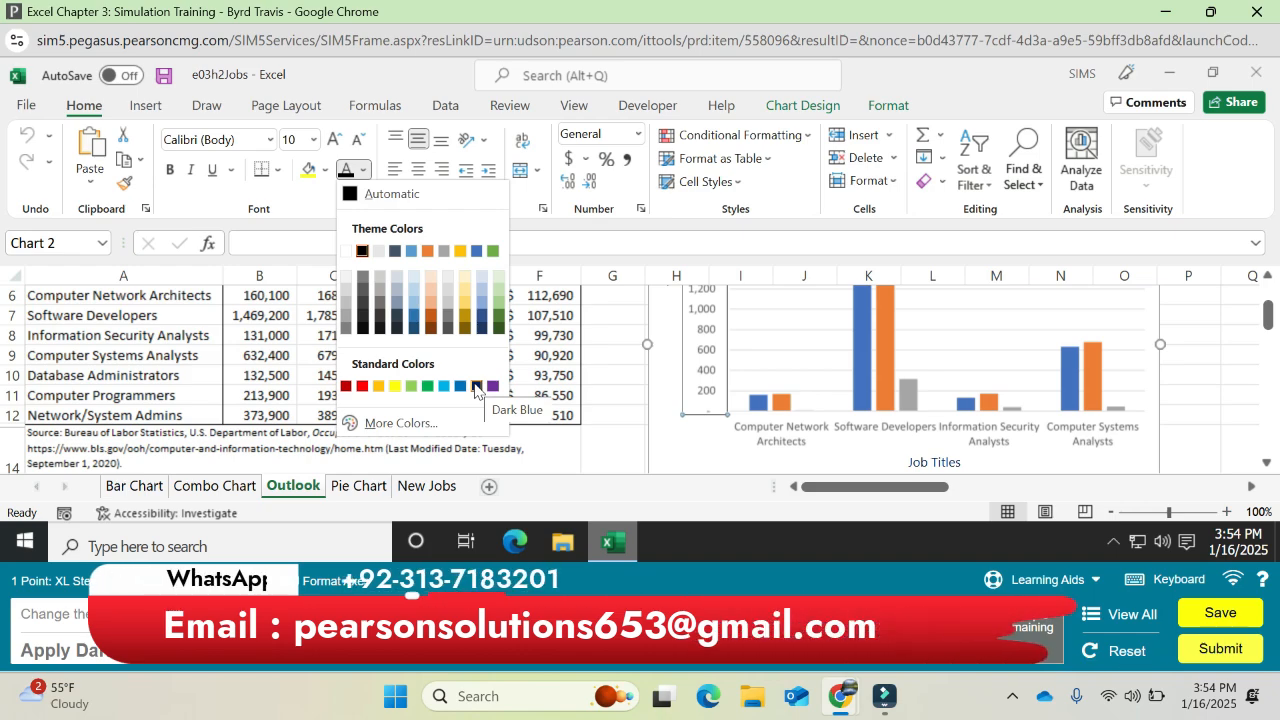
pyautogui.click(476, 388)
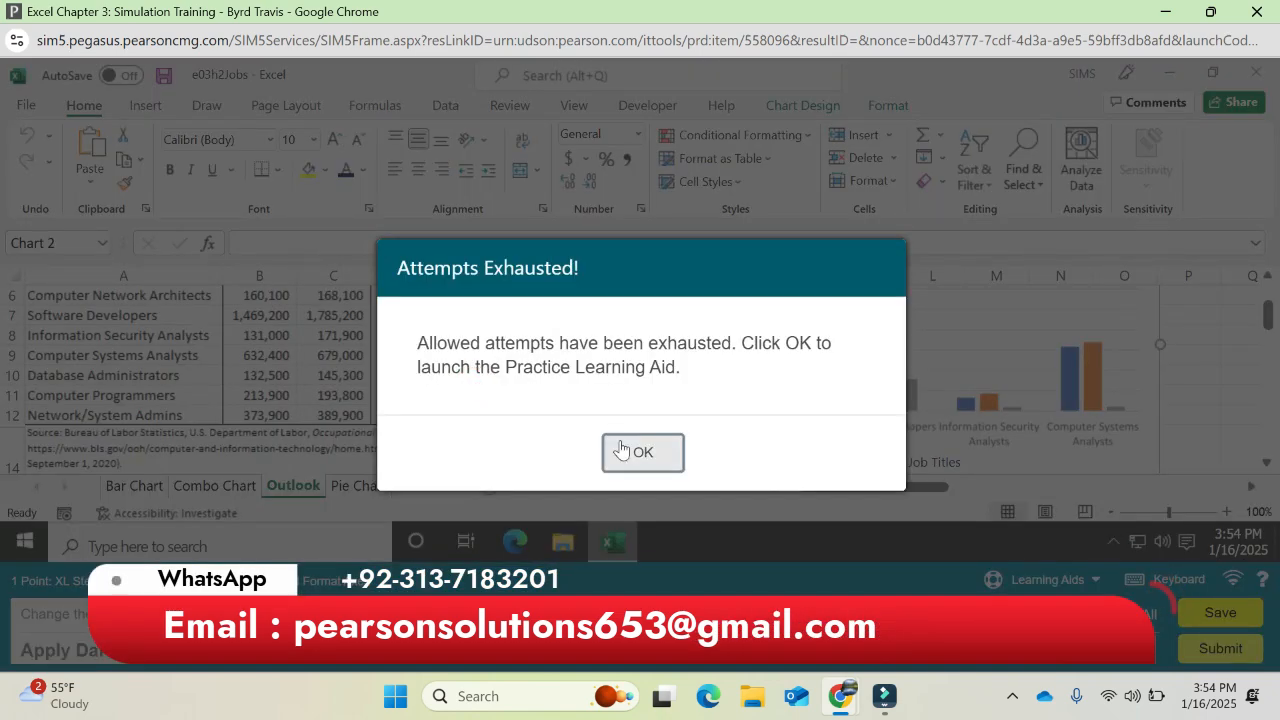
pyautogui.click(1013, 697)
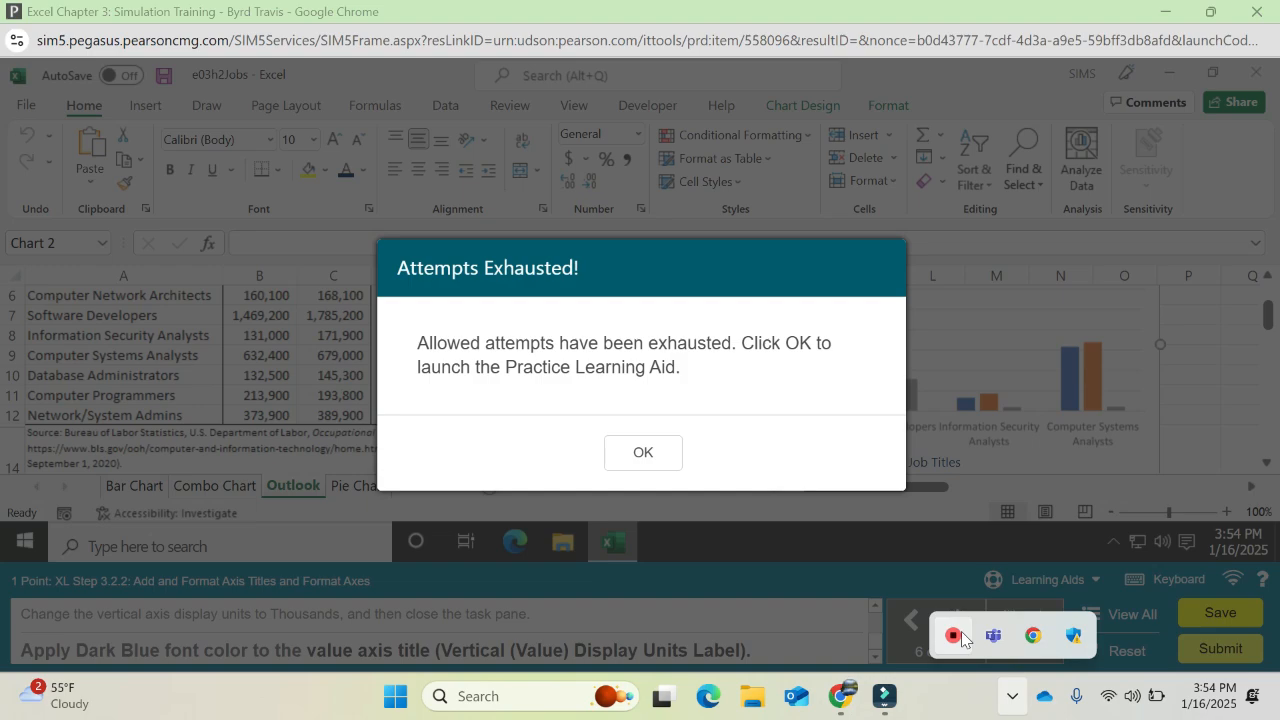
pyautogui.rightClick(955, 636)
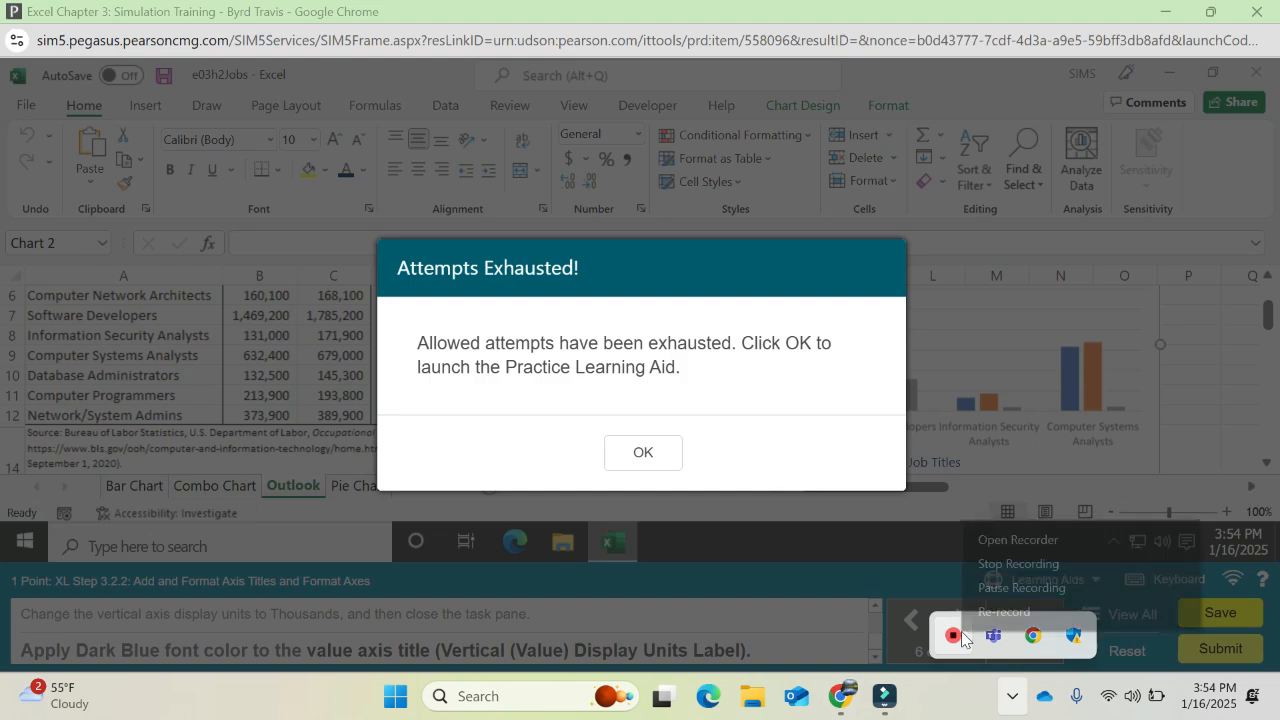
pyautogui.click(1000, 588)
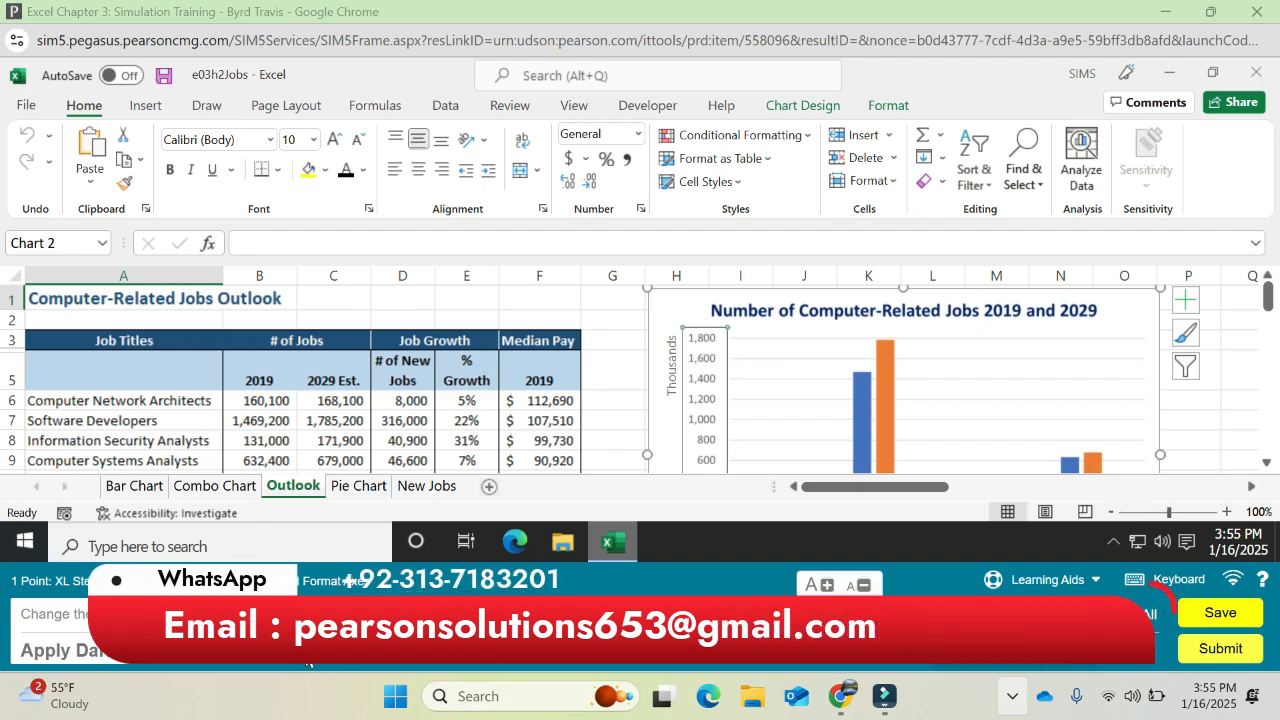
# Apply the Dark Blue font color to the column chart's vertical axis display units label.
pyautogui.moveTo(308, 662); pyautogui.dragTo(438, 665)
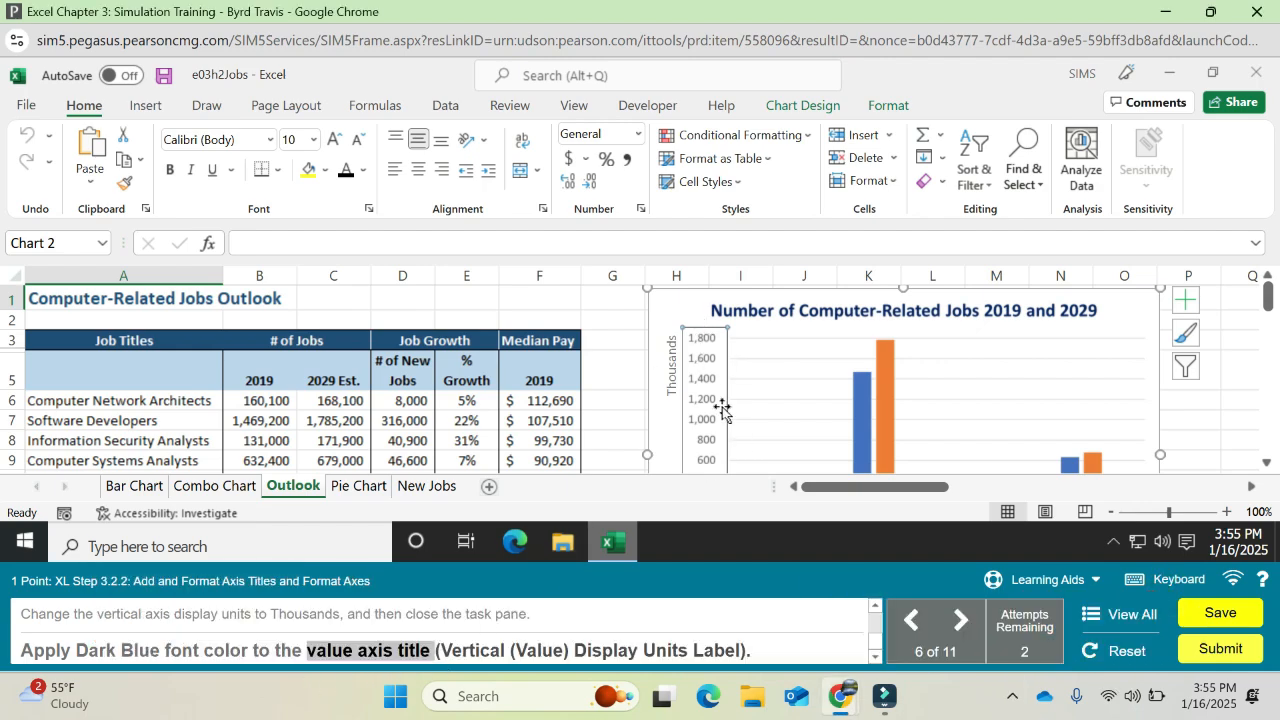
pyautogui.click(676, 382)
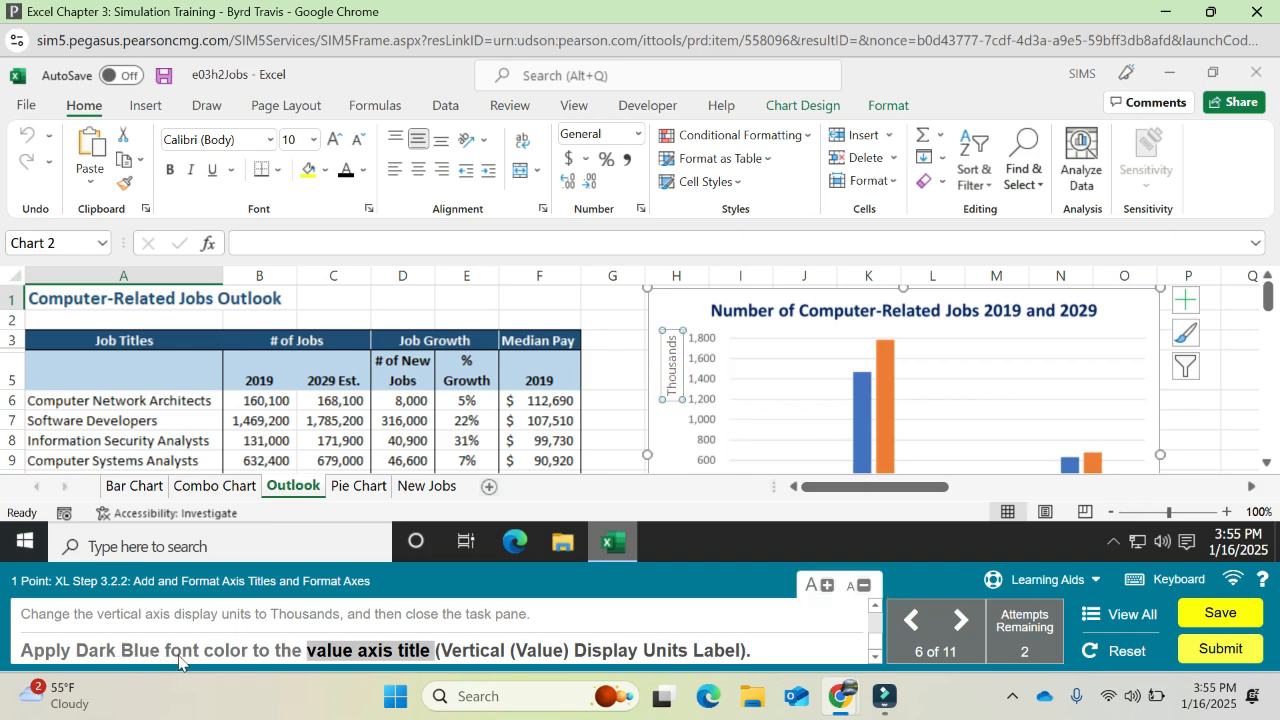
pyautogui.click(362, 171)
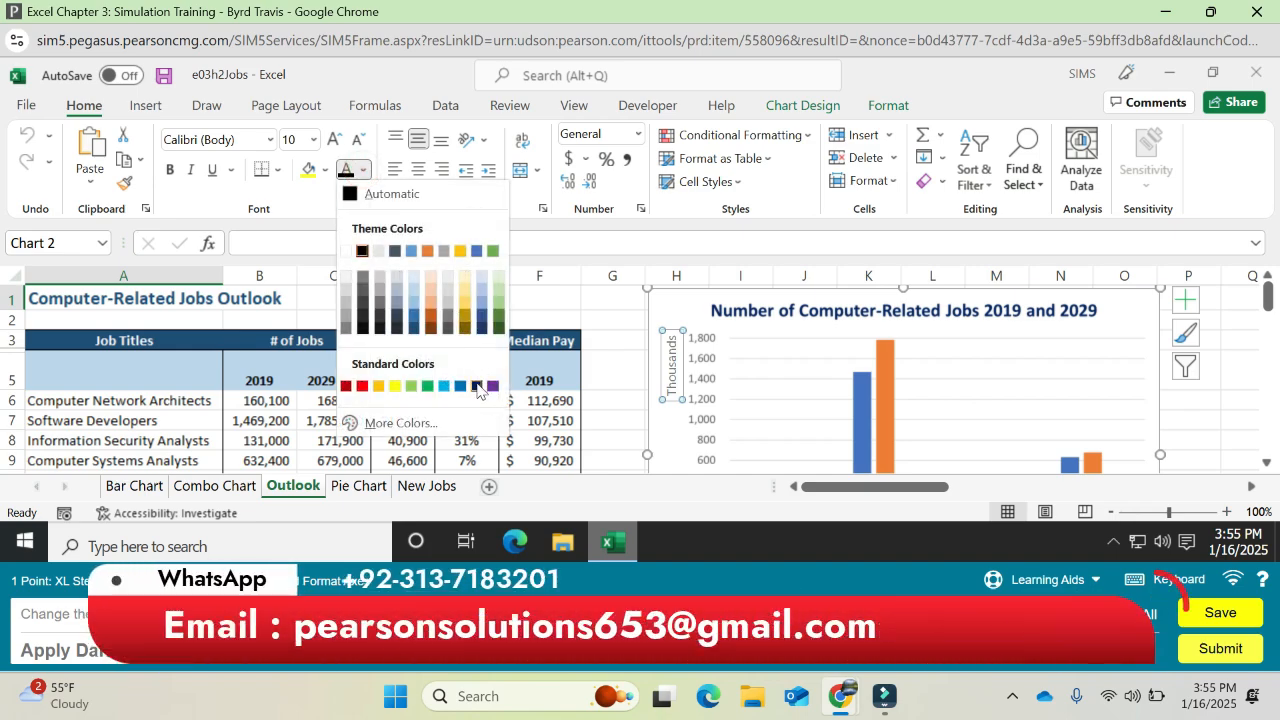
pyautogui.click(478, 382)
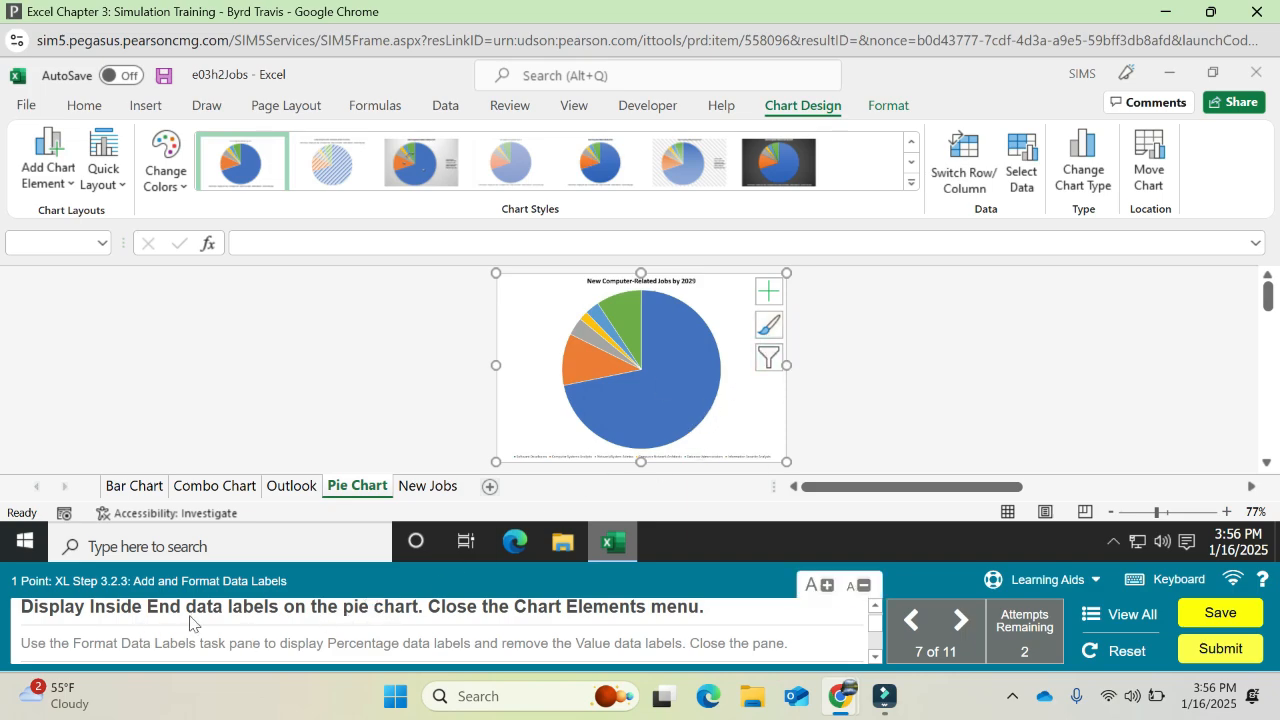
# Display Inside End data labels on the pie chart and close the Chart Elements menu.
pyautogui.click(767, 293)
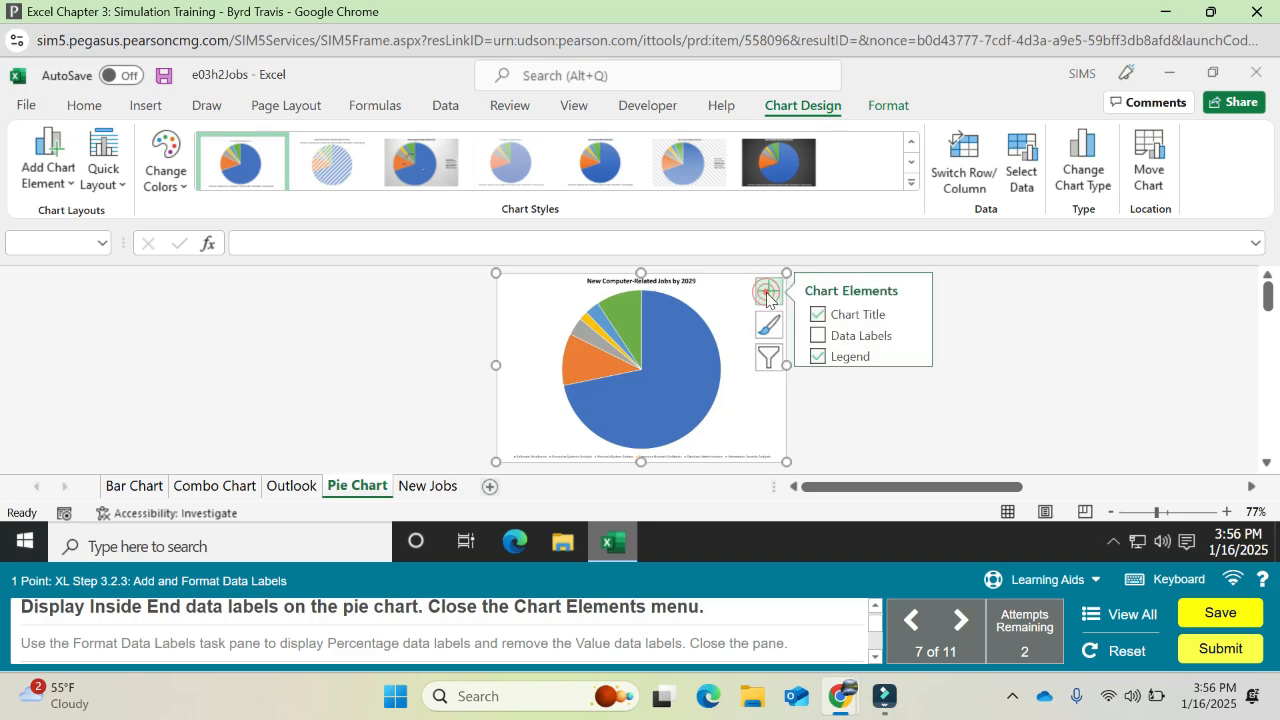
pyautogui.click(912, 338)
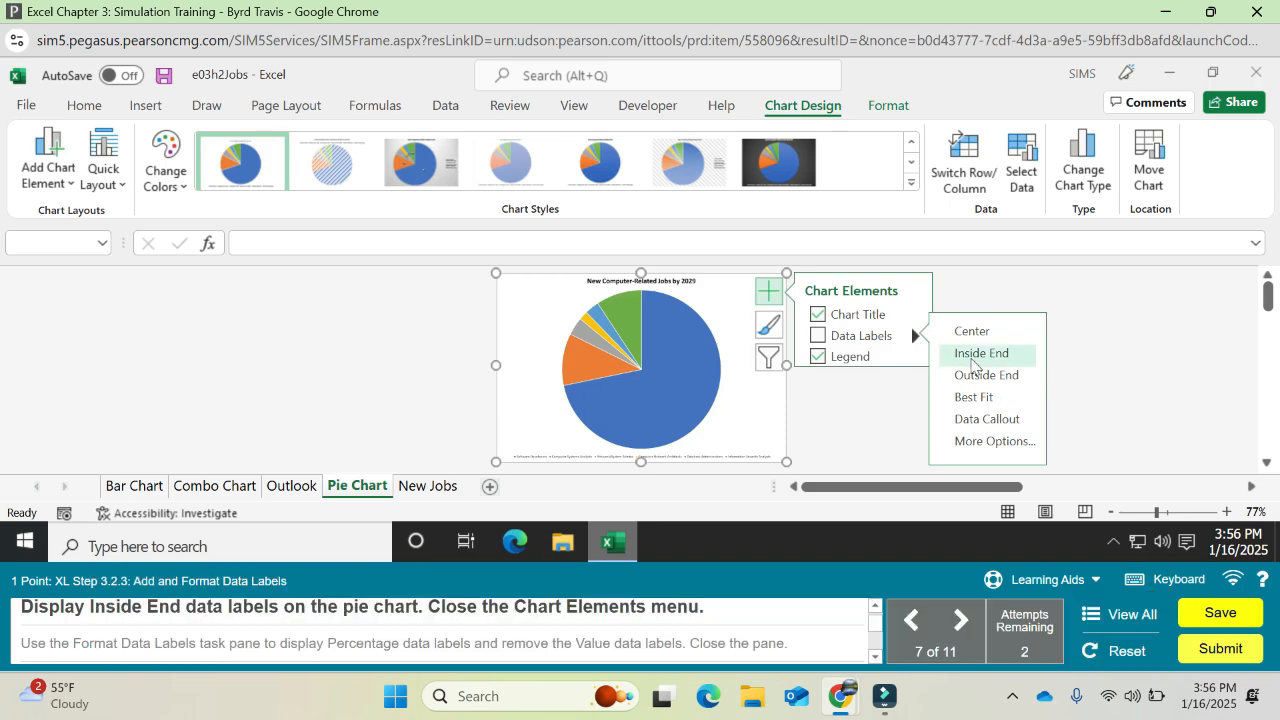
pyautogui.click(973, 356)
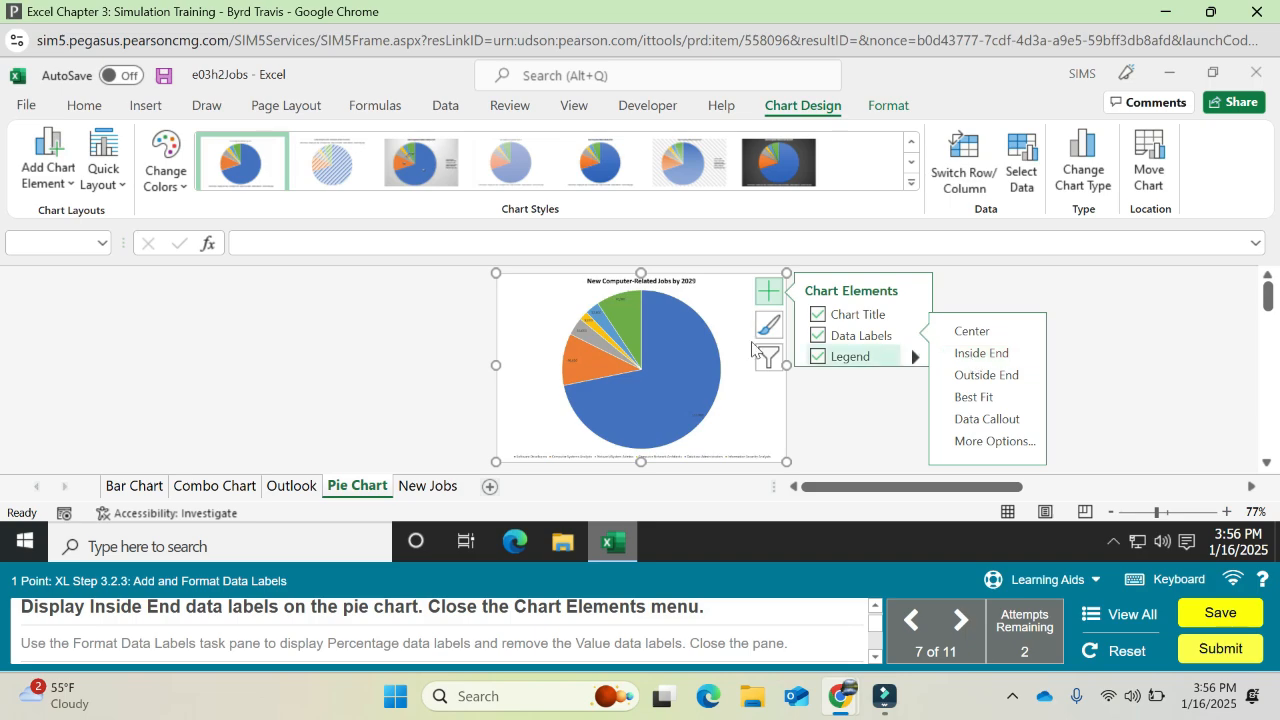
pyautogui.click(772, 293)
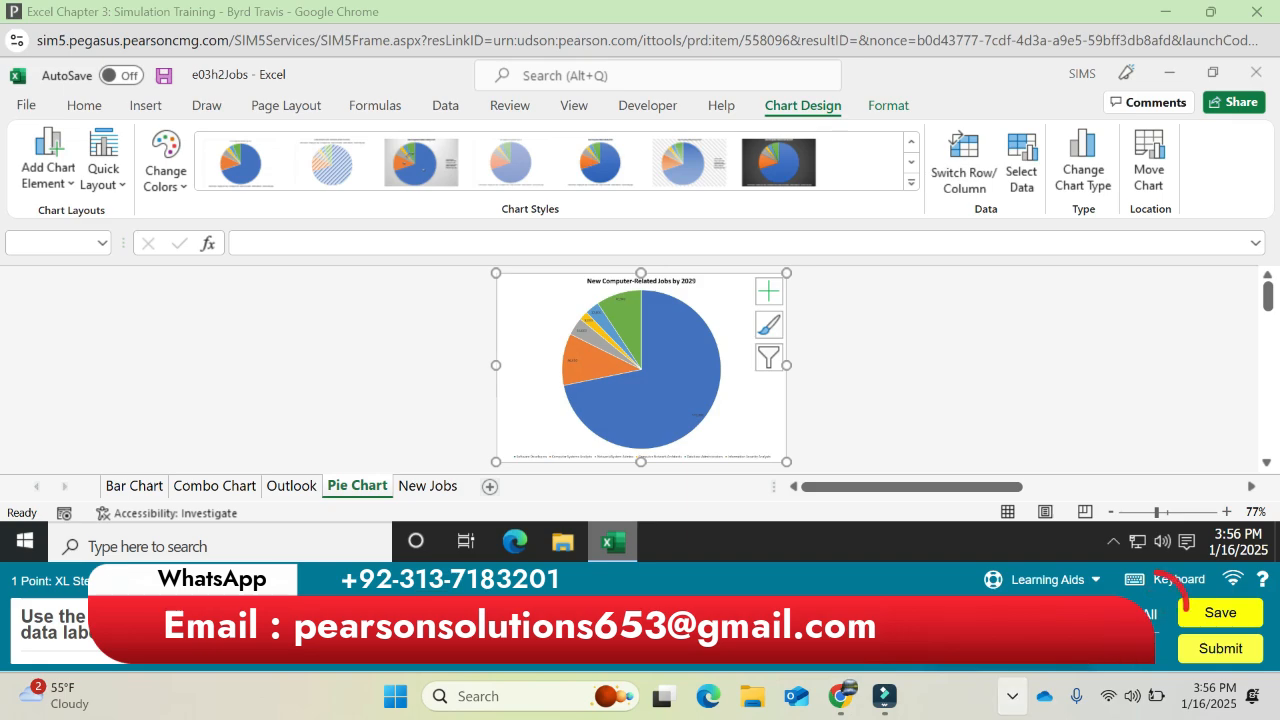
pyautogui.rightClick(1172, 598)
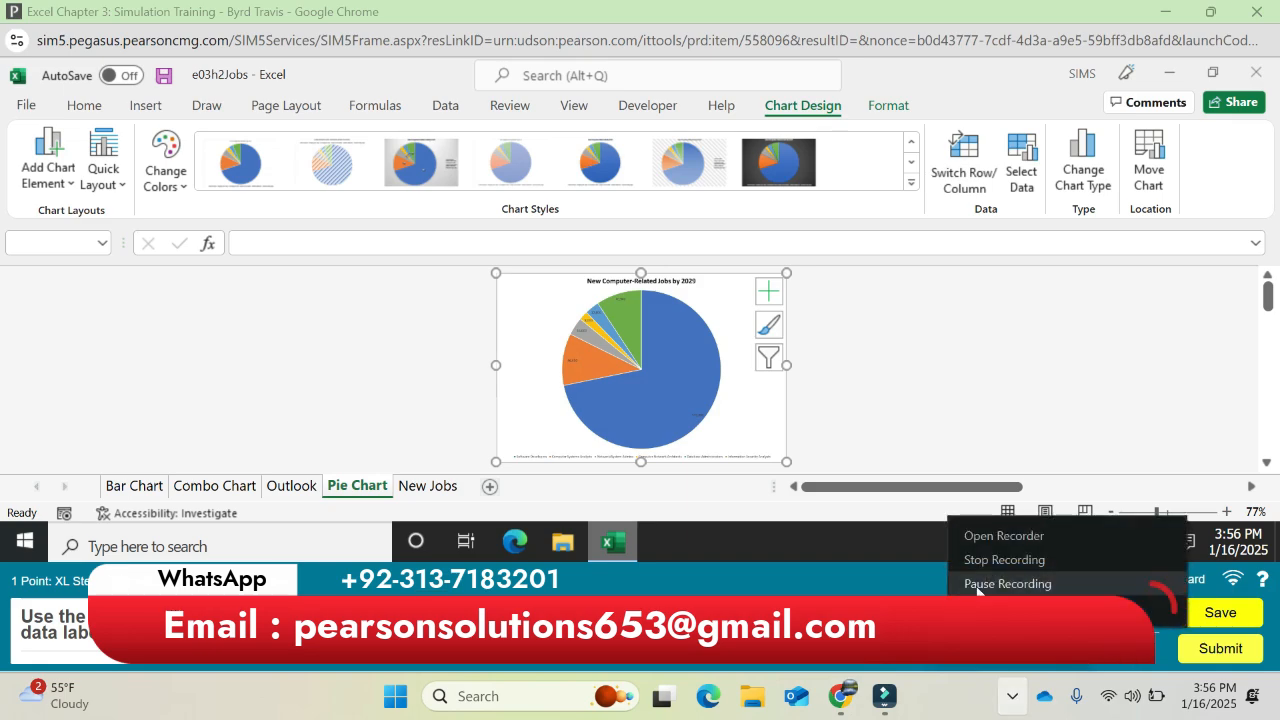
pyautogui.click(1006, 584)
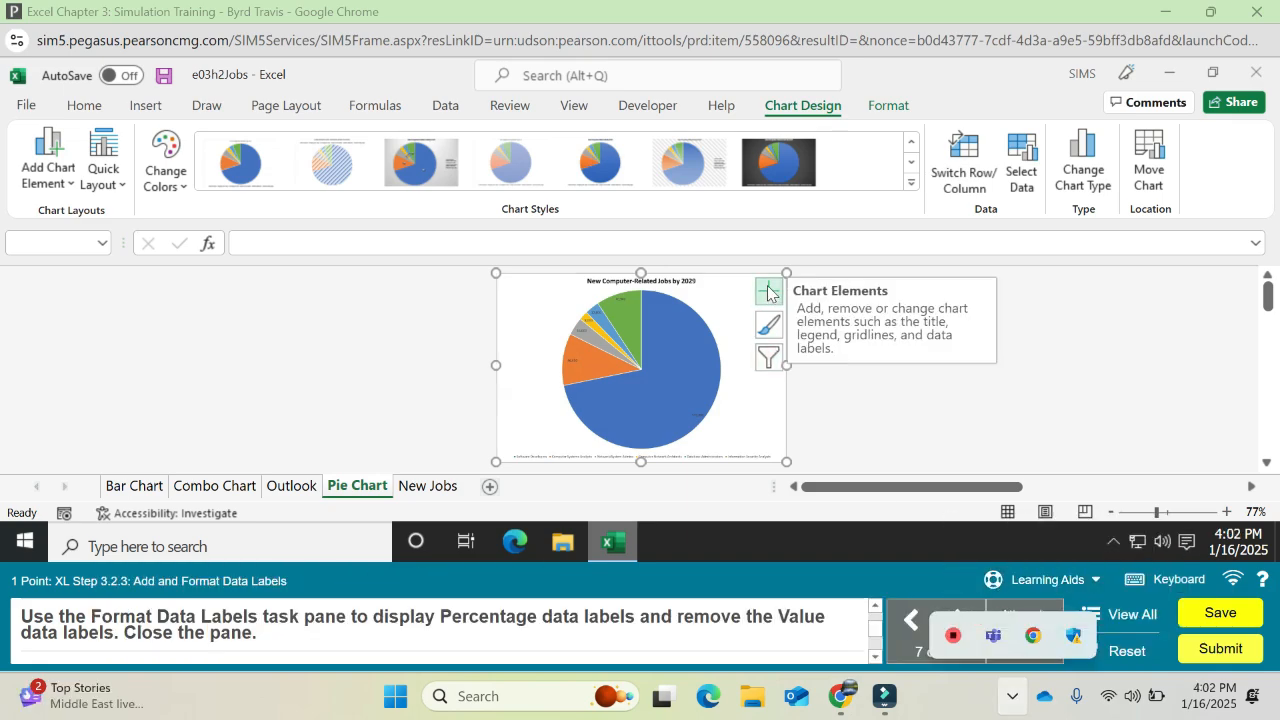
# Format the pie chart's data labels to show Percentage instead of Value, and close the Format Data Labels pane.
pyautogui.click(767, 291)
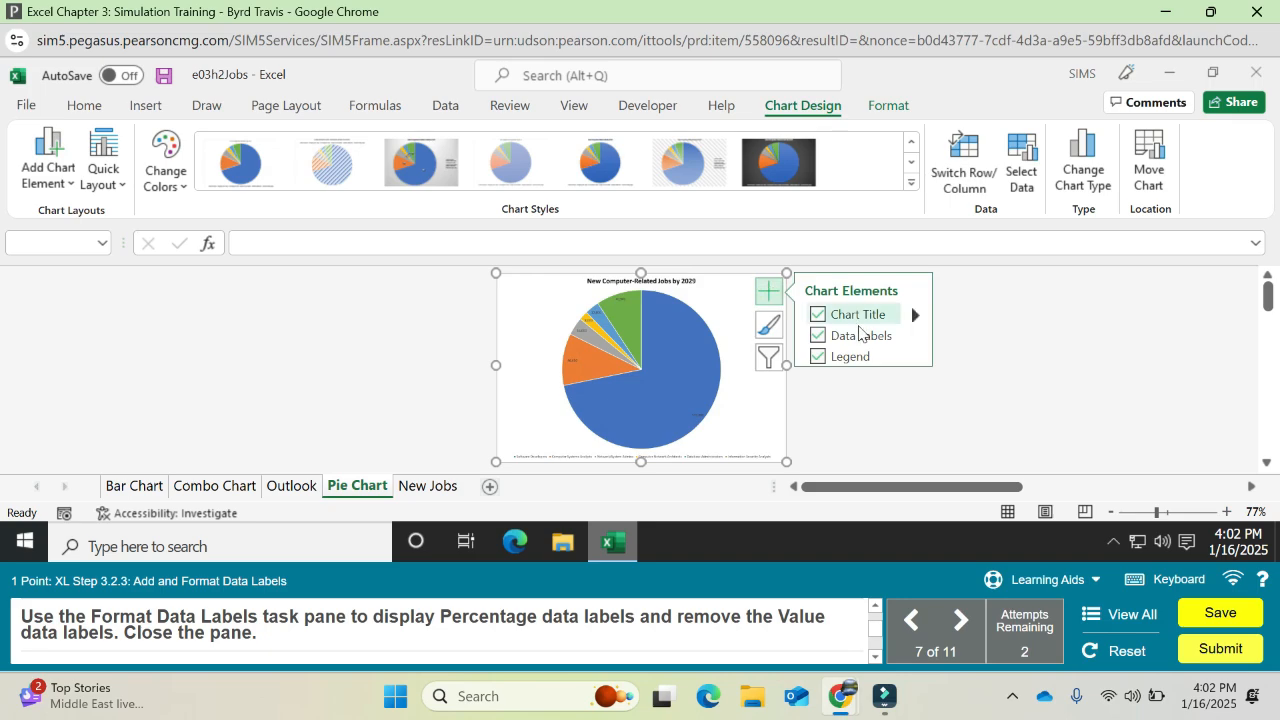
pyautogui.click(913, 338)
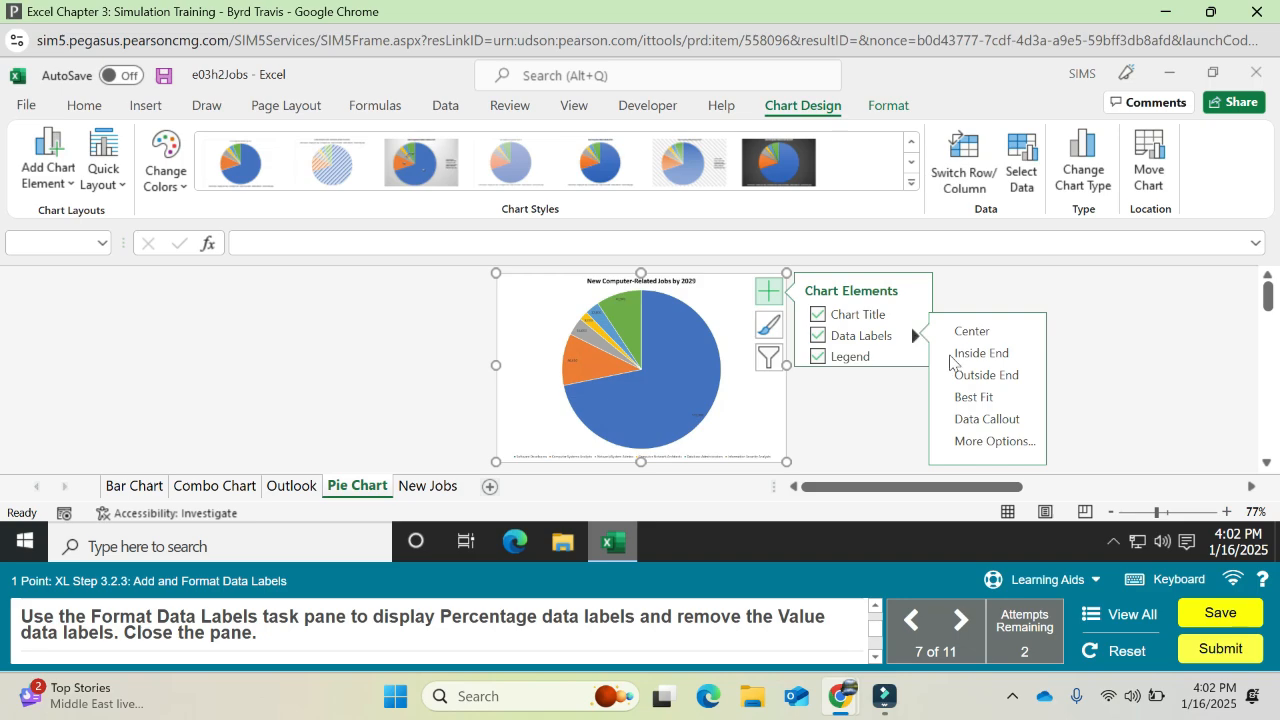
pyautogui.click(1009, 450)
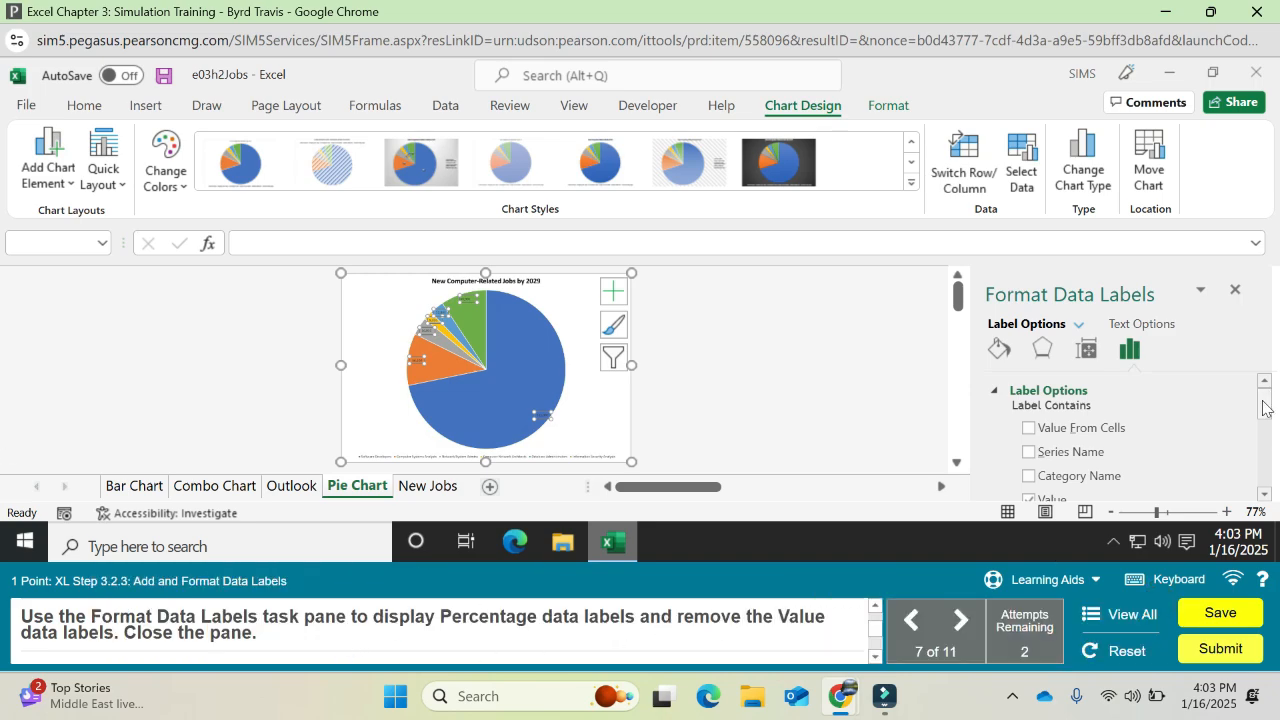
pyautogui.moveTo(1262, 408); pyautogui.dragTo(1268, 423)
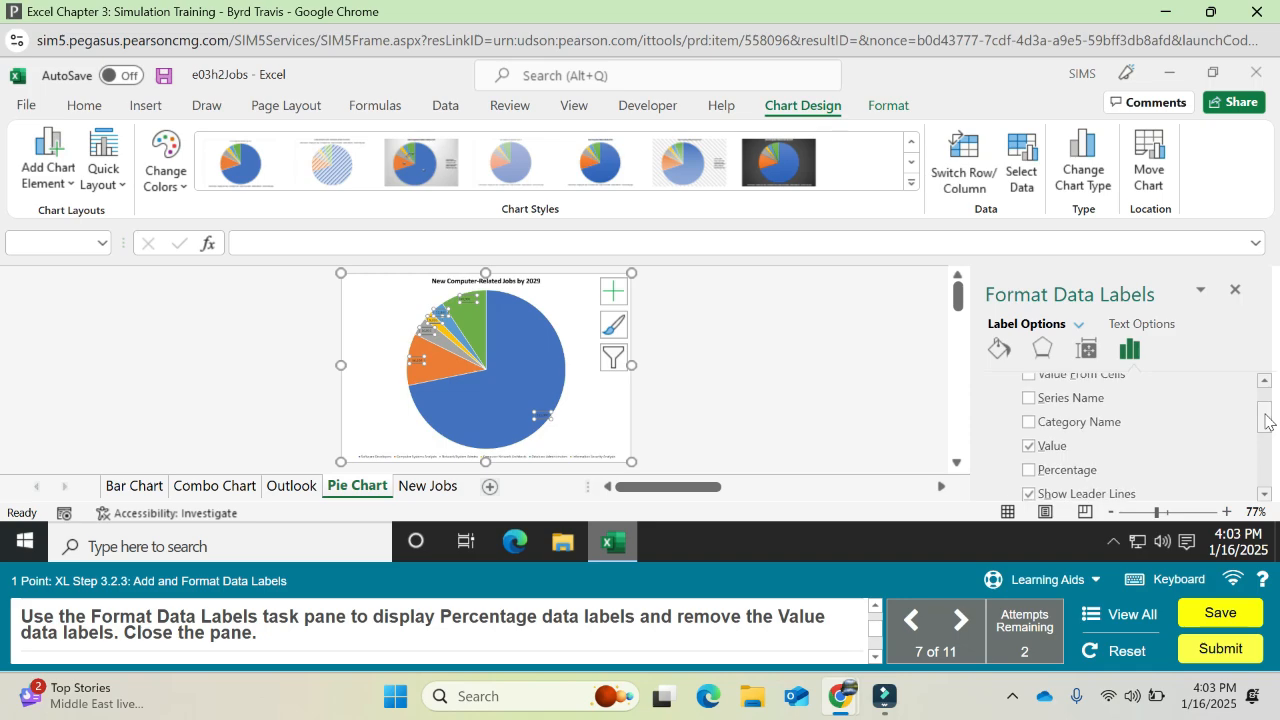
pyautogui.click(1029, 447)
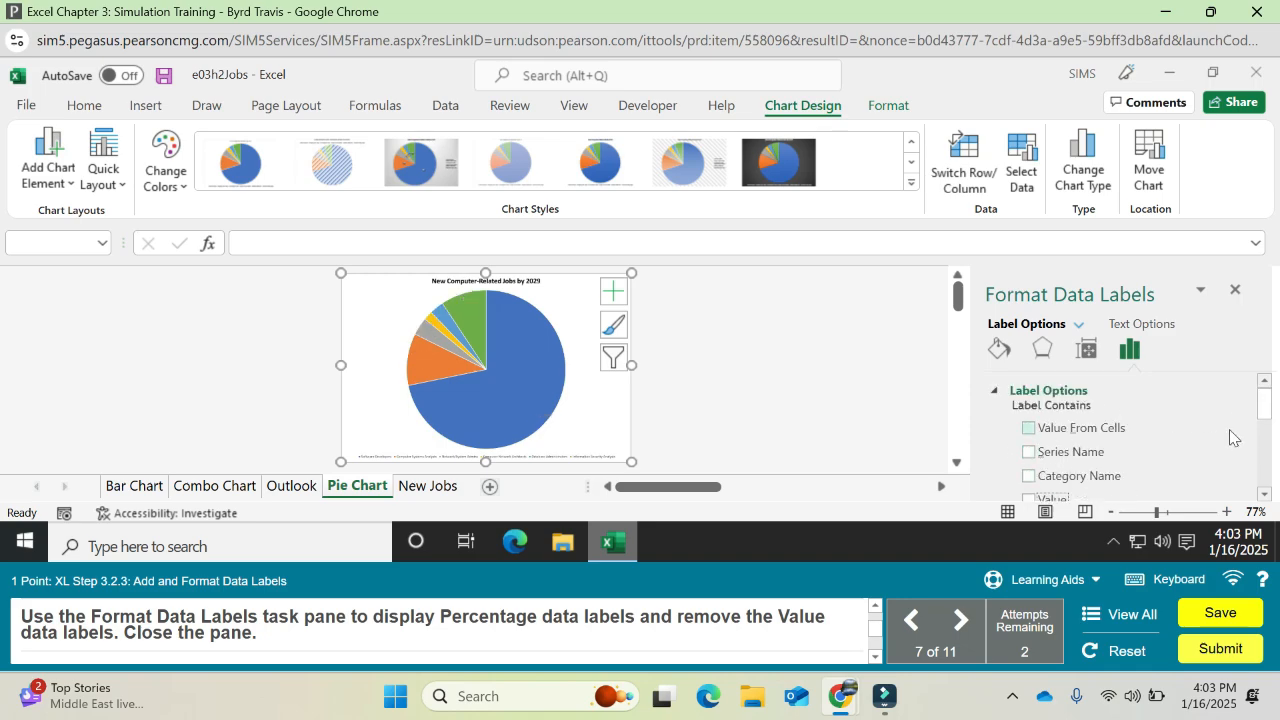
pyautogui.moveTo(1267, 408); pyautogui.dragTo(1266, 430)
pyautogui.click(1030, 411)
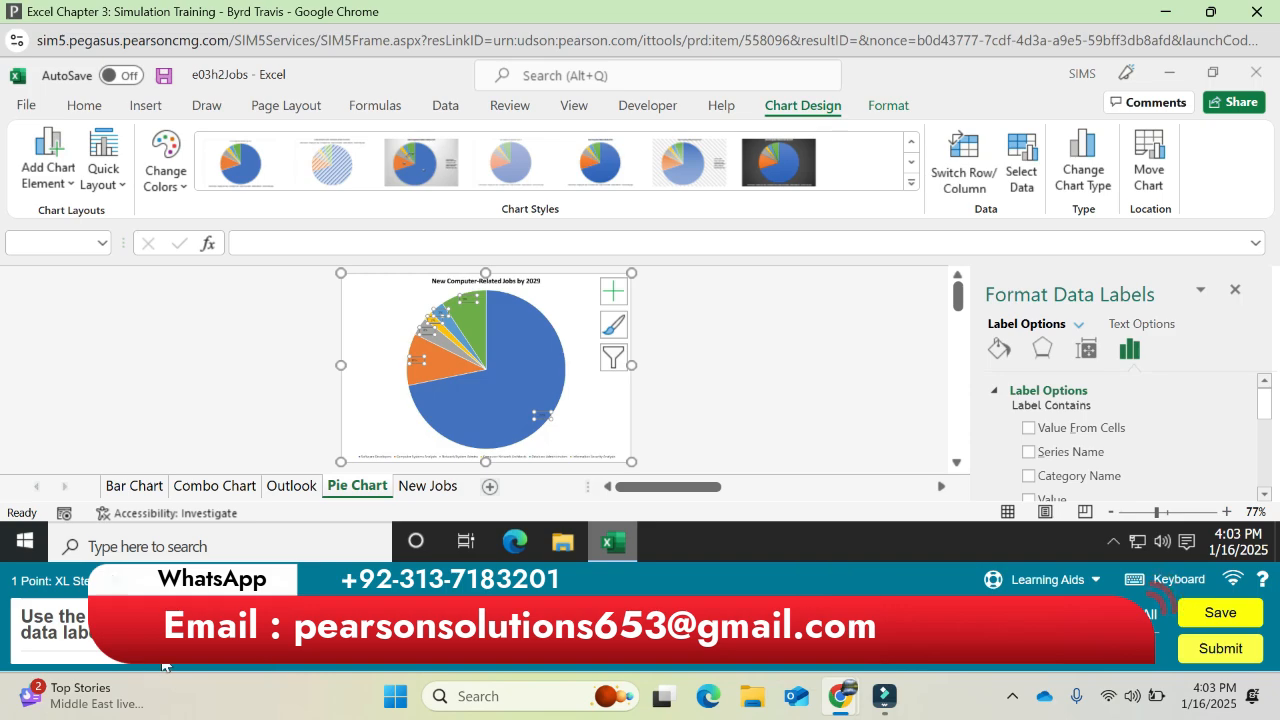
pyautogui.click(1234, 291)
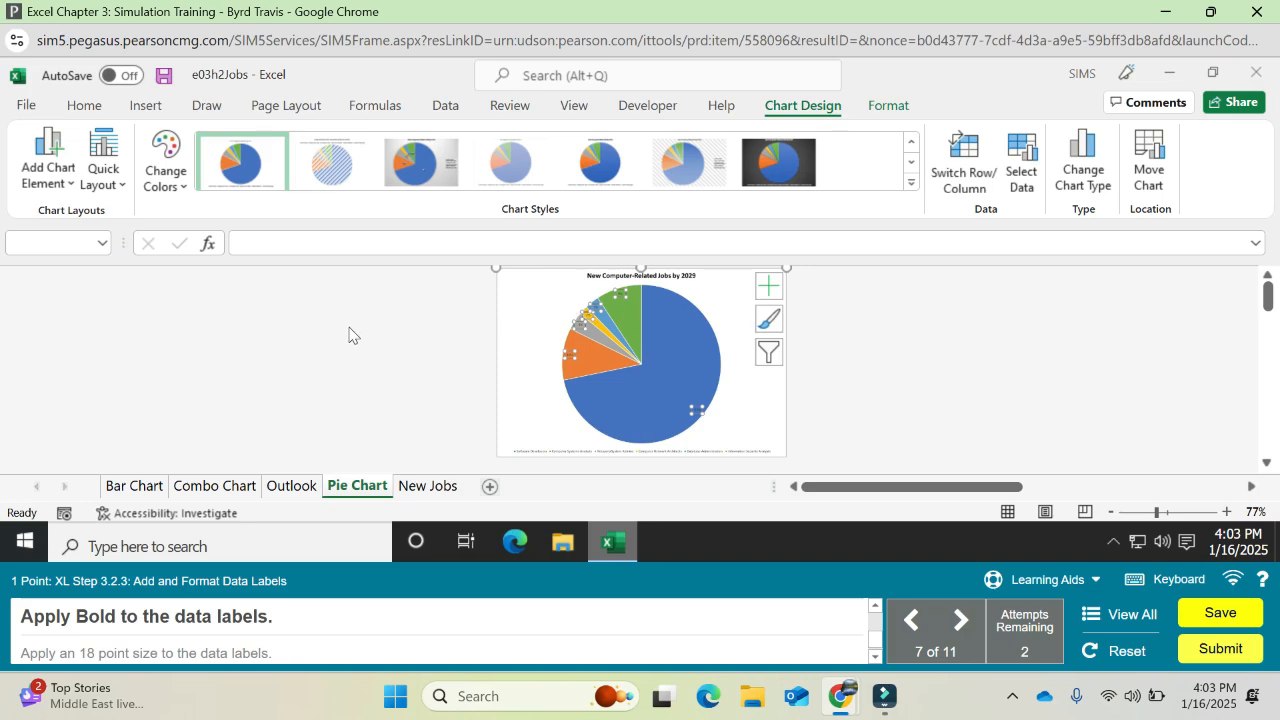
# Apply Bold and an 18-point font size to the pie chart's data labels.
pyautogui.click(85, 106)
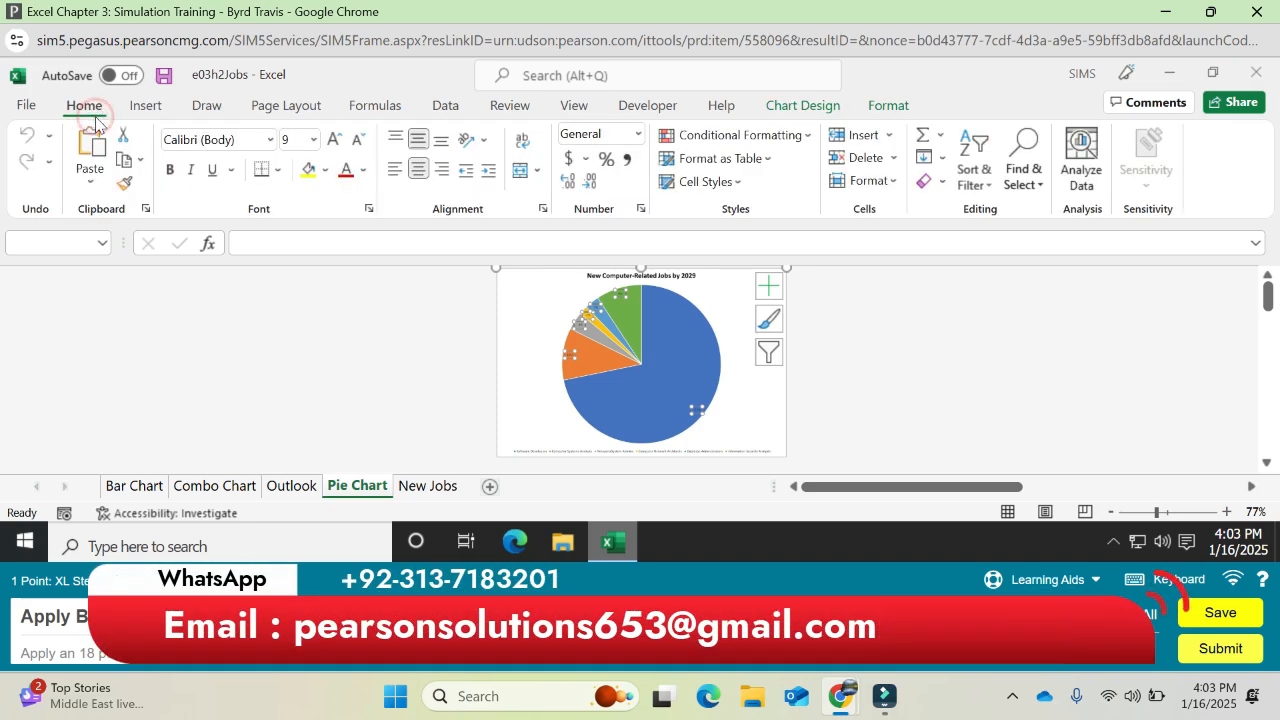
pyautogui.click(167, 170)
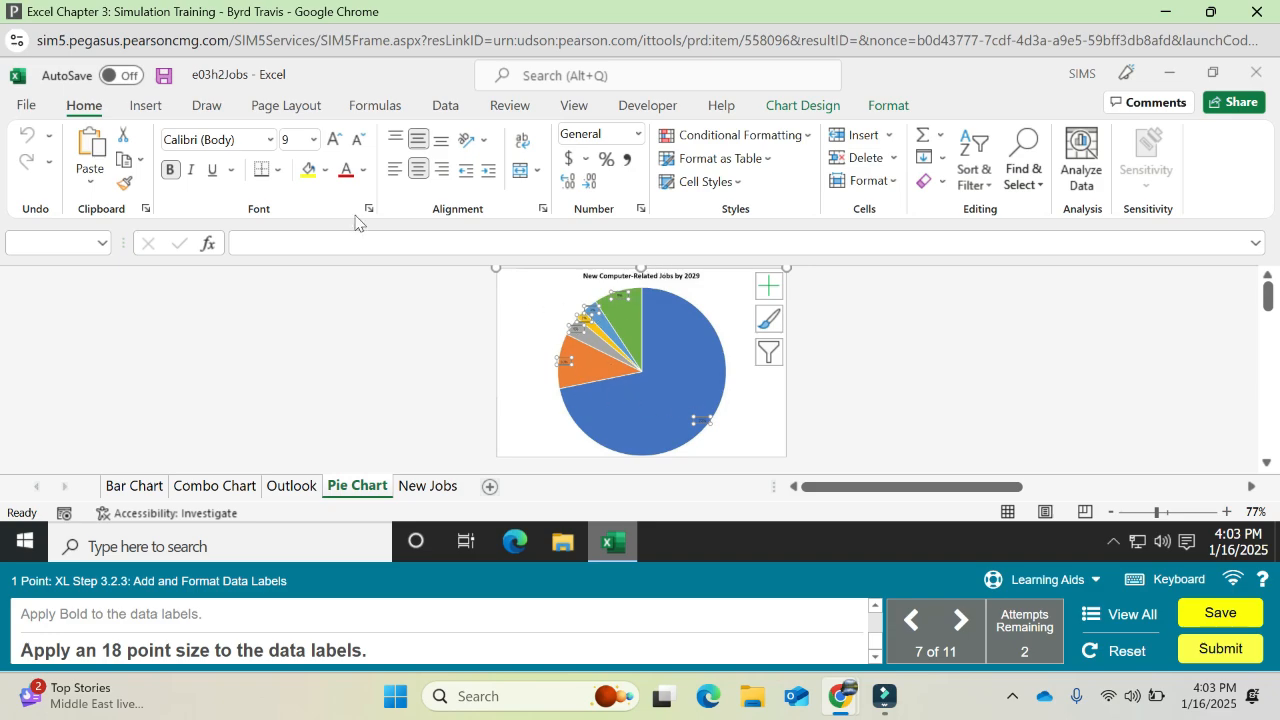
pyautogui.click(313, 140)
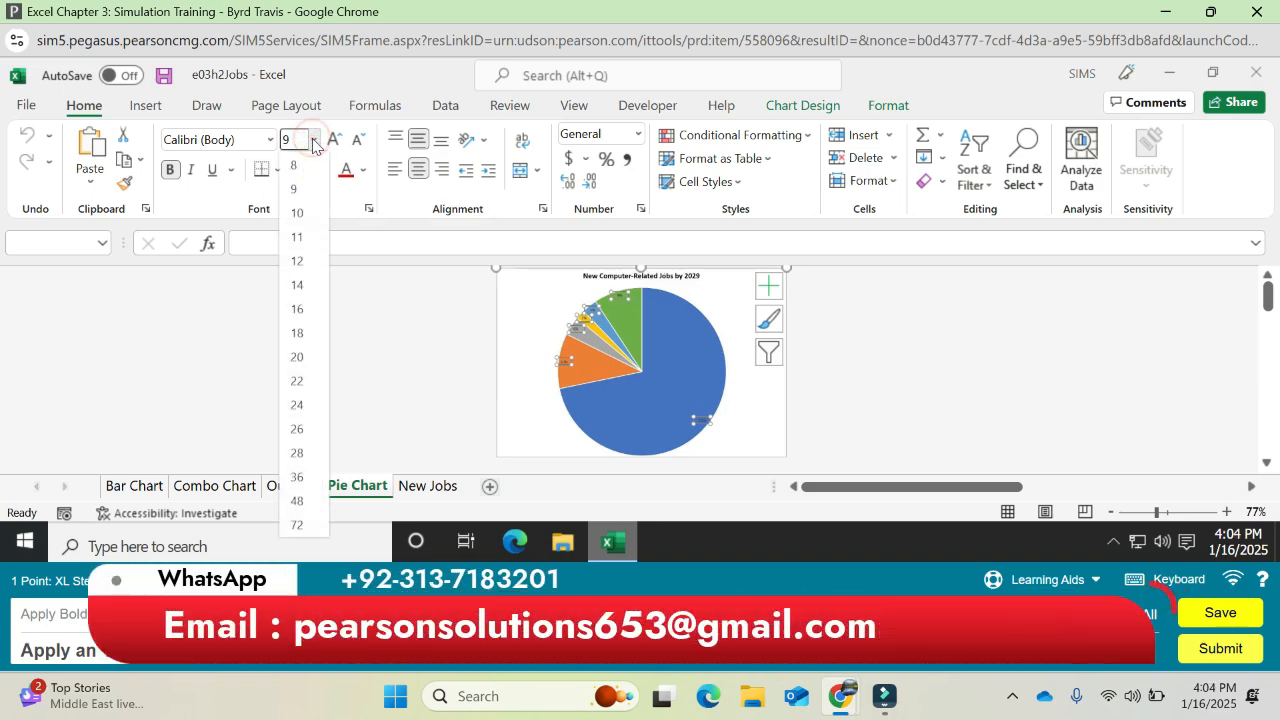
pyautogui.click(297, 333)
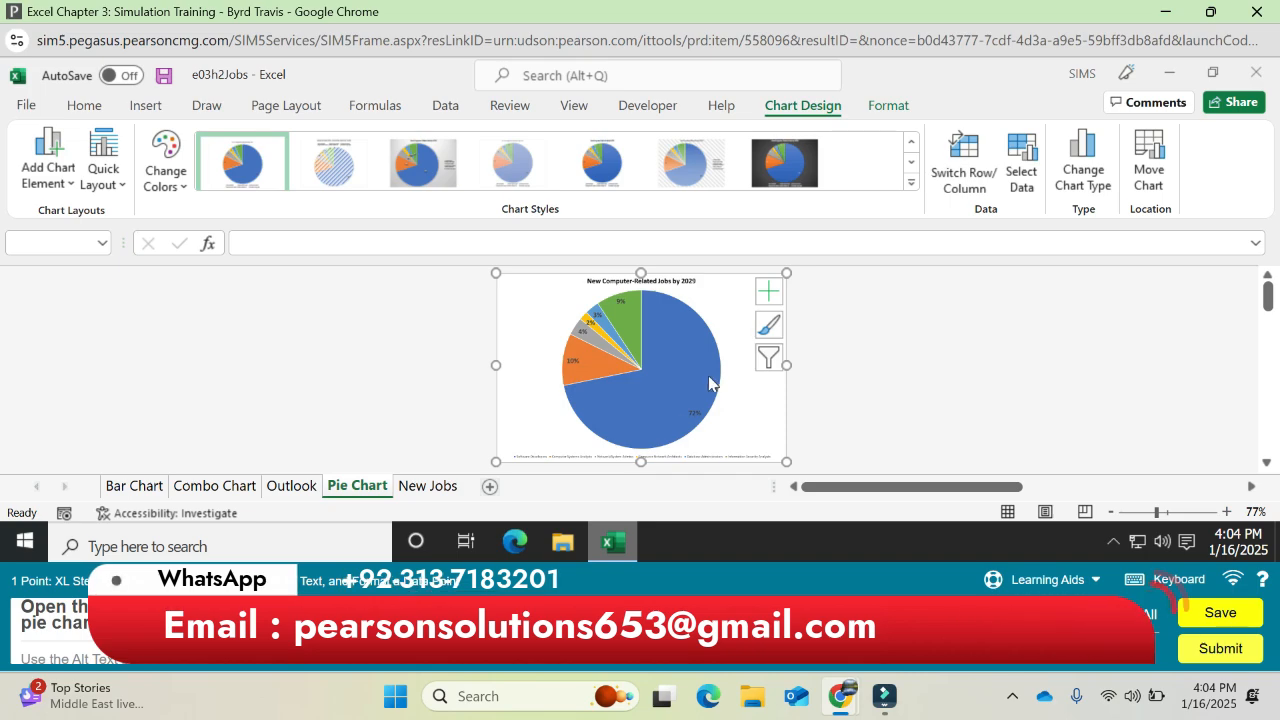
# Fill the pie chart's chart area with the Blue tissue paper texture, keeping the Format Chart Area pane open.
pyautogui.doubleClick(727, 290)
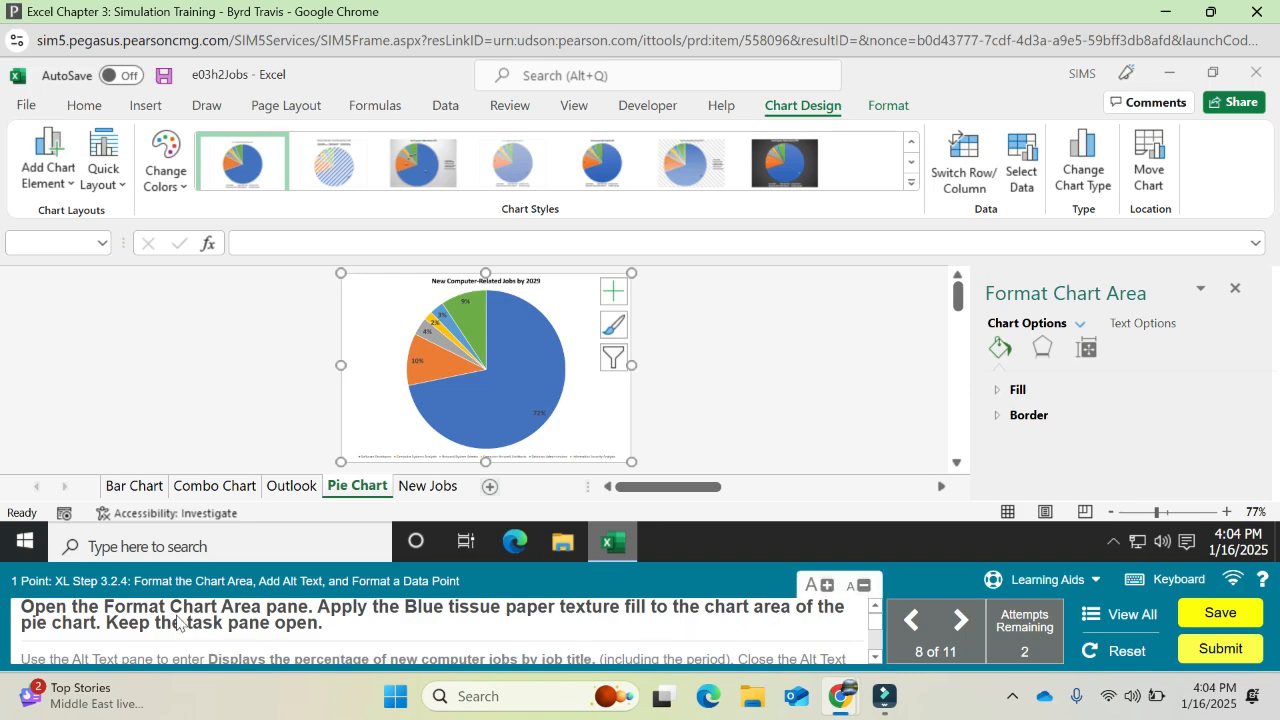
pyautogui.click(1080, 330)
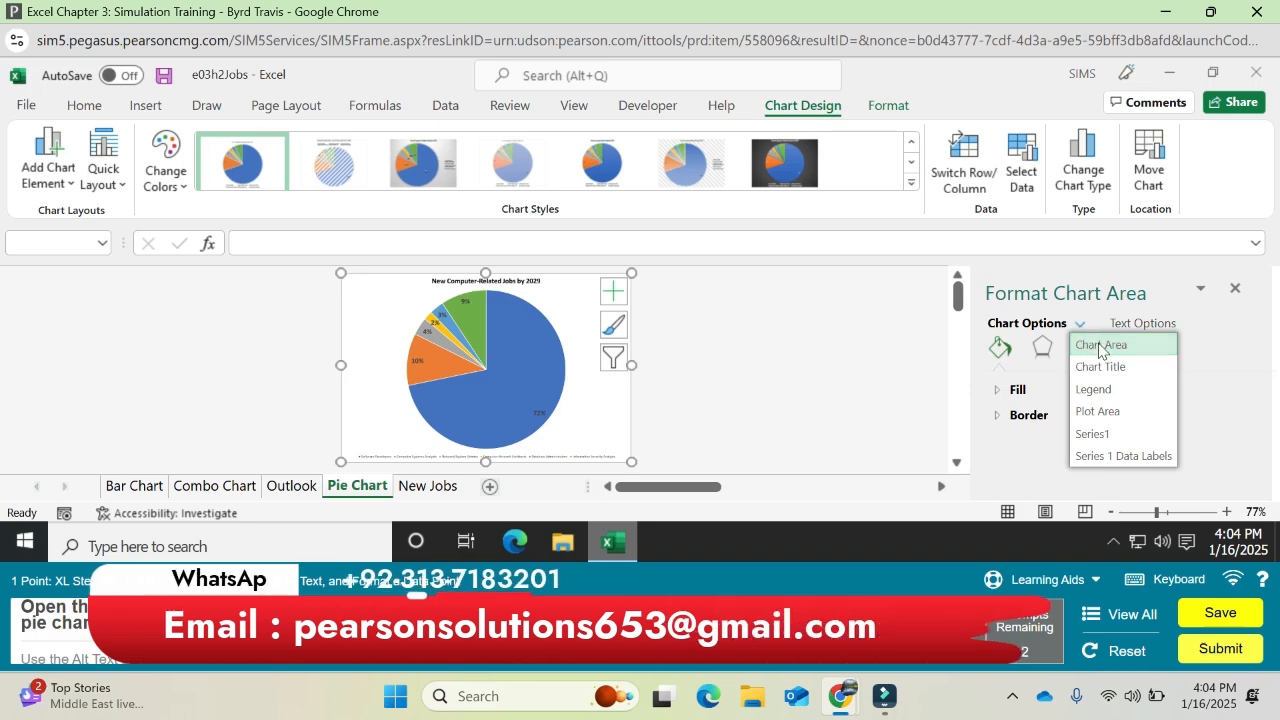
pyautogui.click(1098, 350)
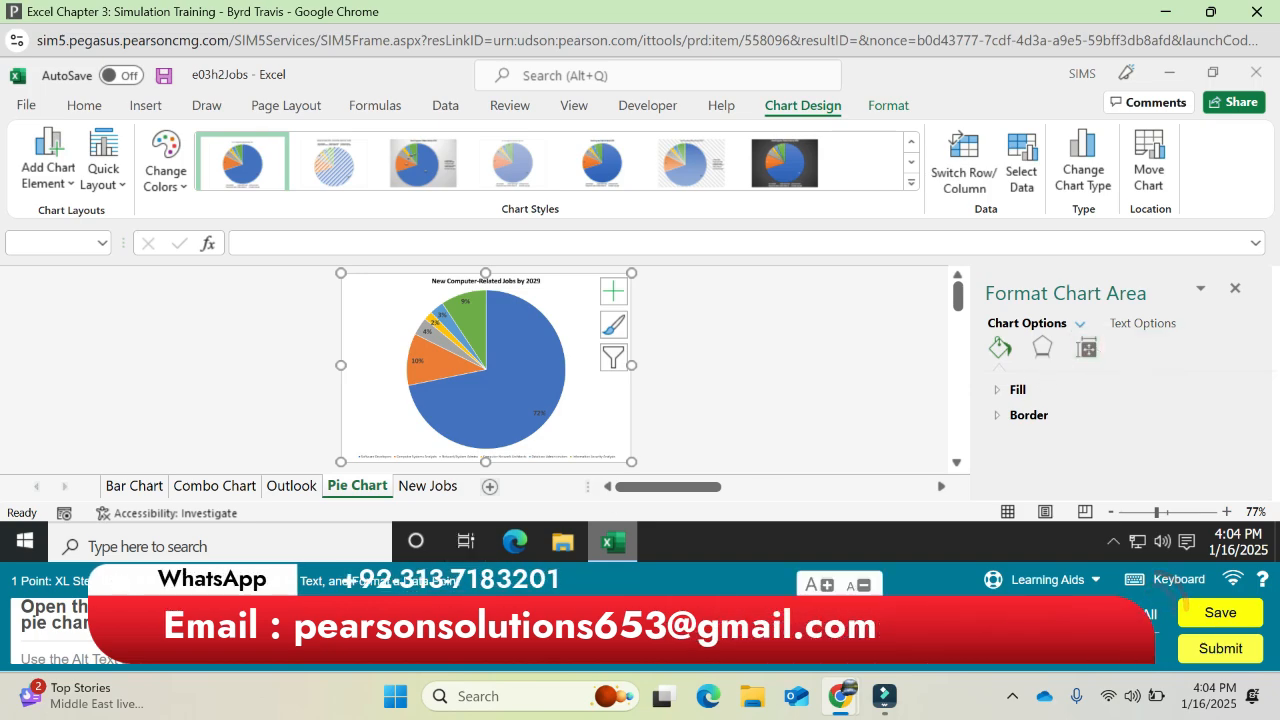
pyautogui.click(1045, 390)
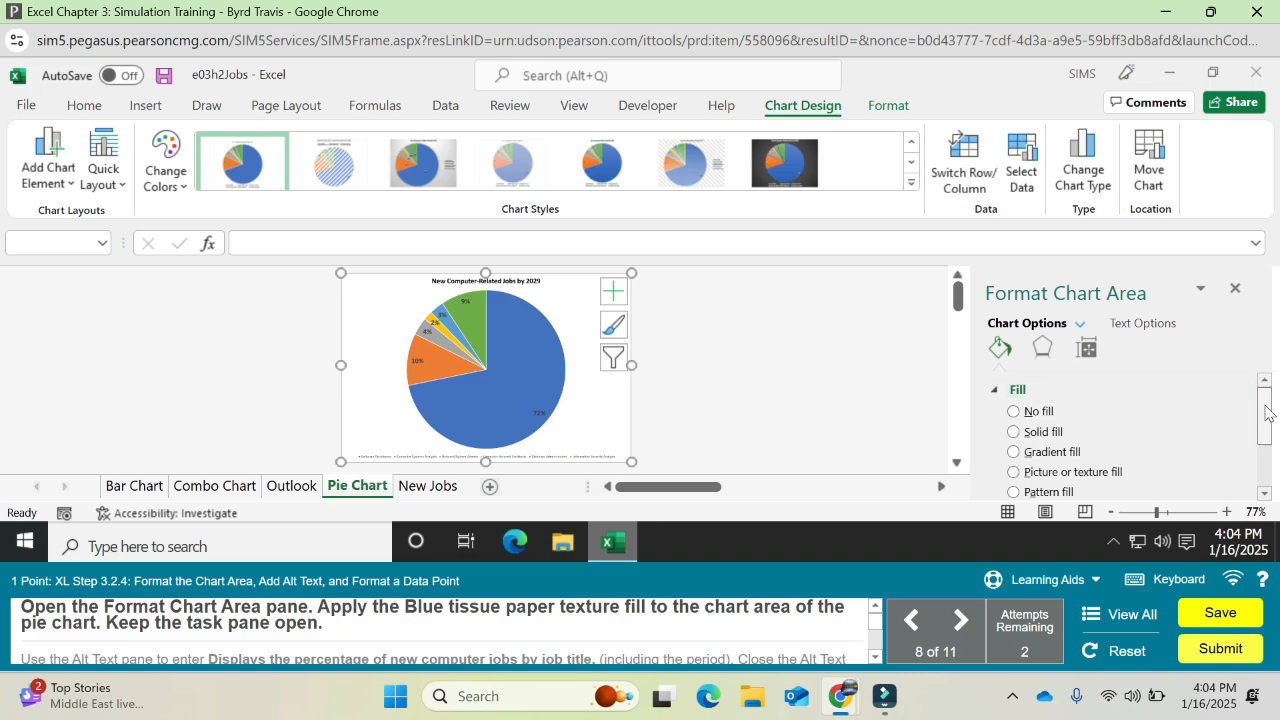
pyautogui.moveTo(1266, 413); pyautogui.dragTo(1272, 445)
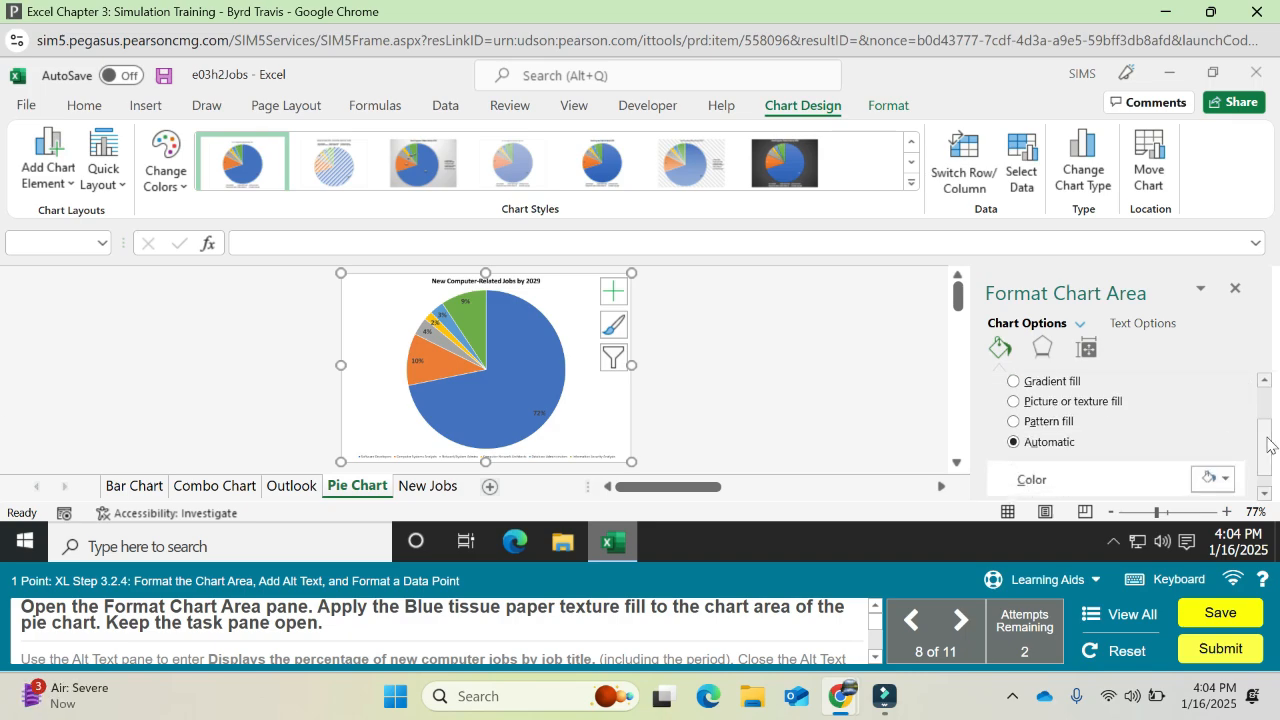
pyautogui.click(1038, 410)
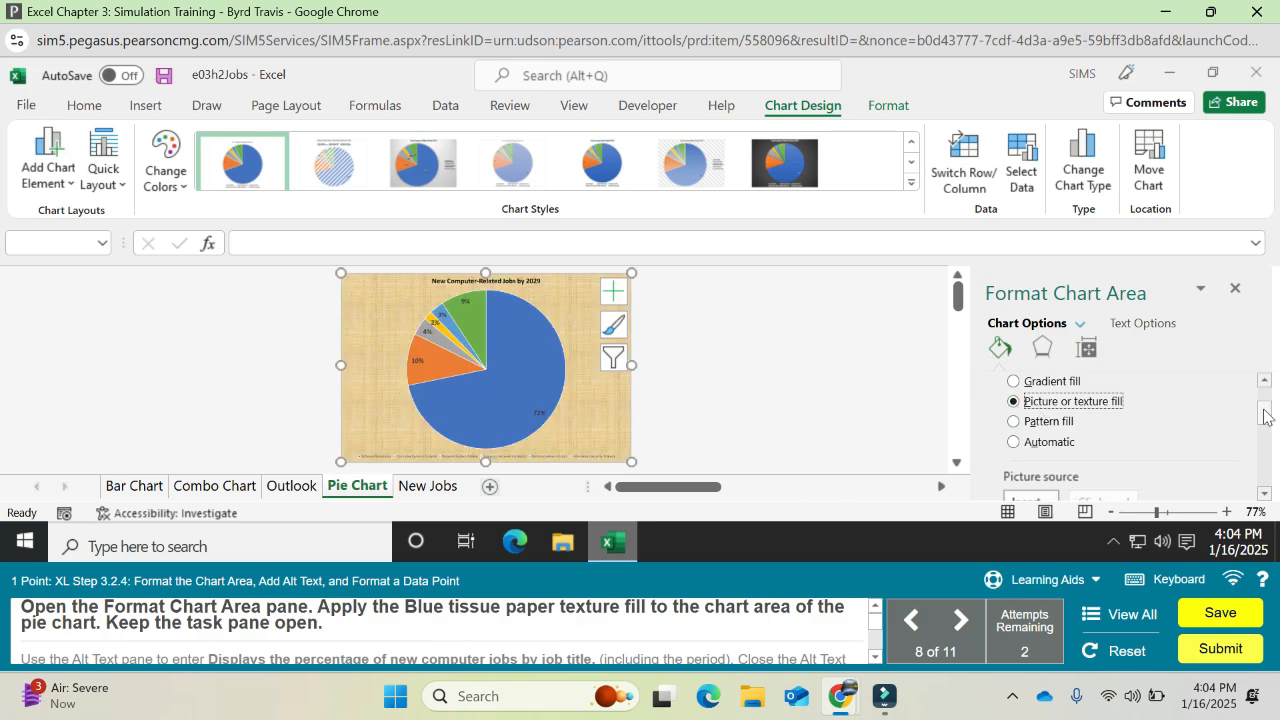
pyautogui.moveTo(1264, 416); pyautogui.dragTo(1264, 431)
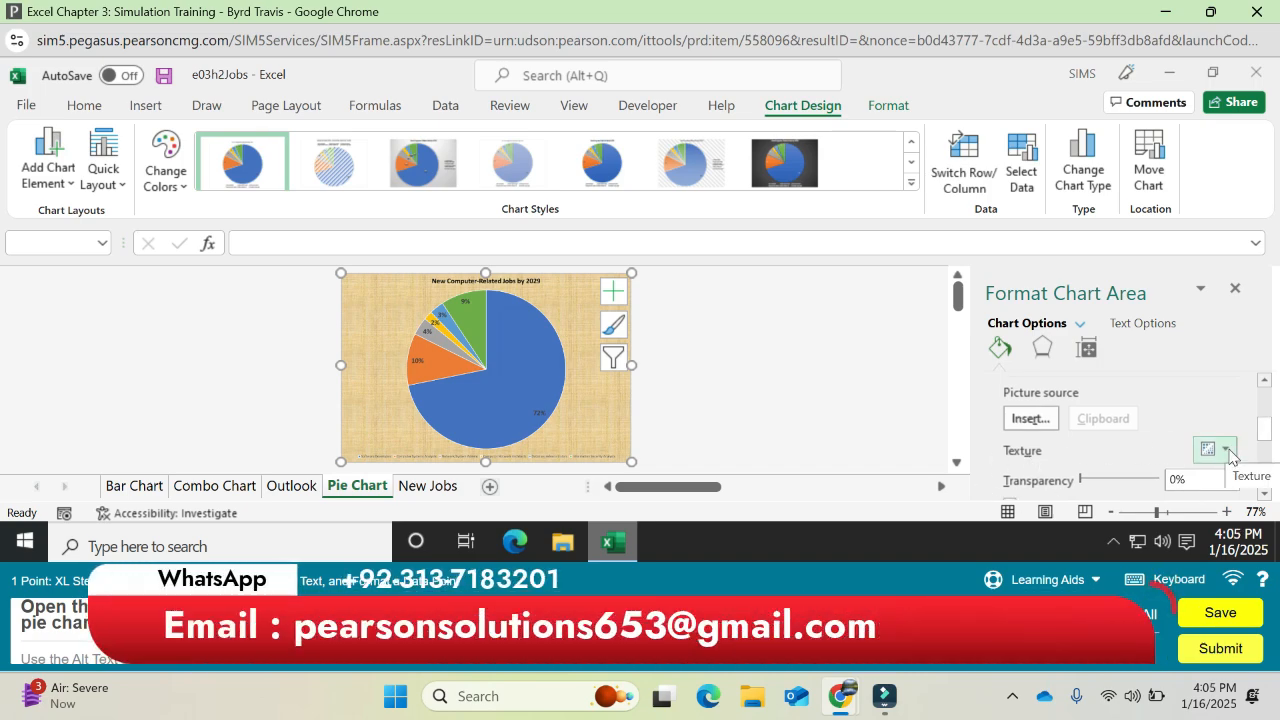
pyautogui.click(1228, 451)
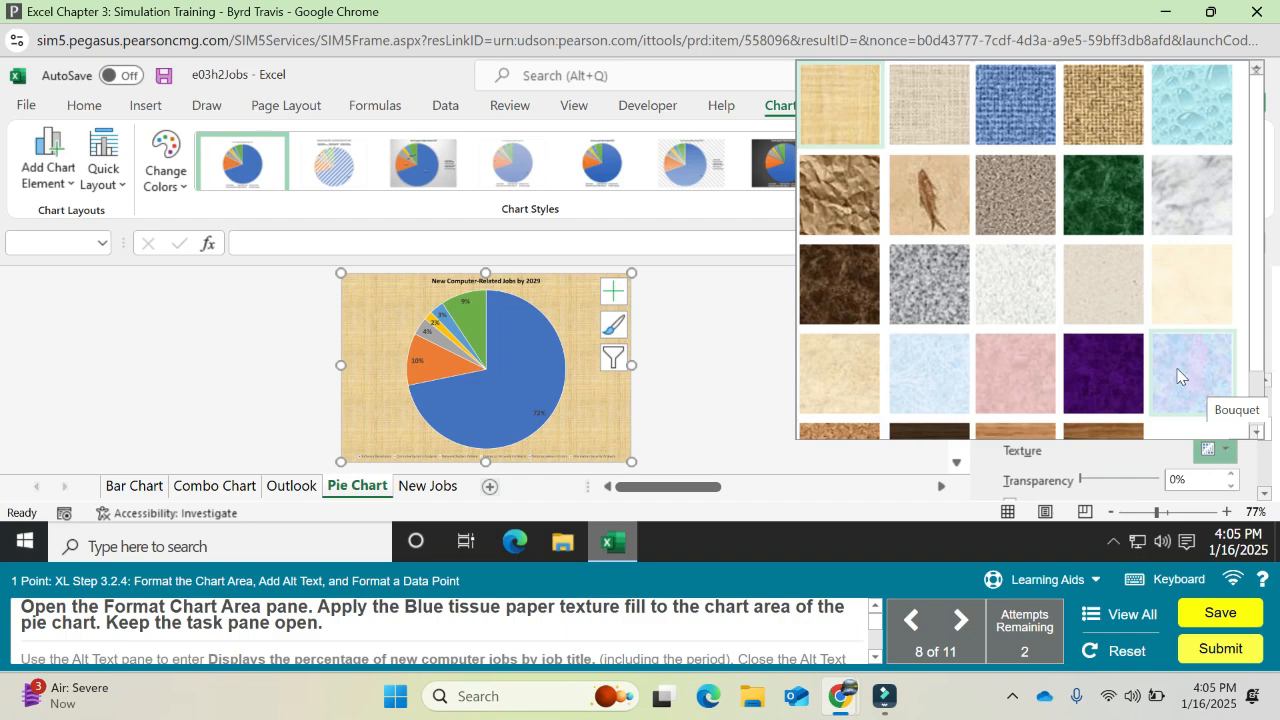
pyautogui.click(933, 368)
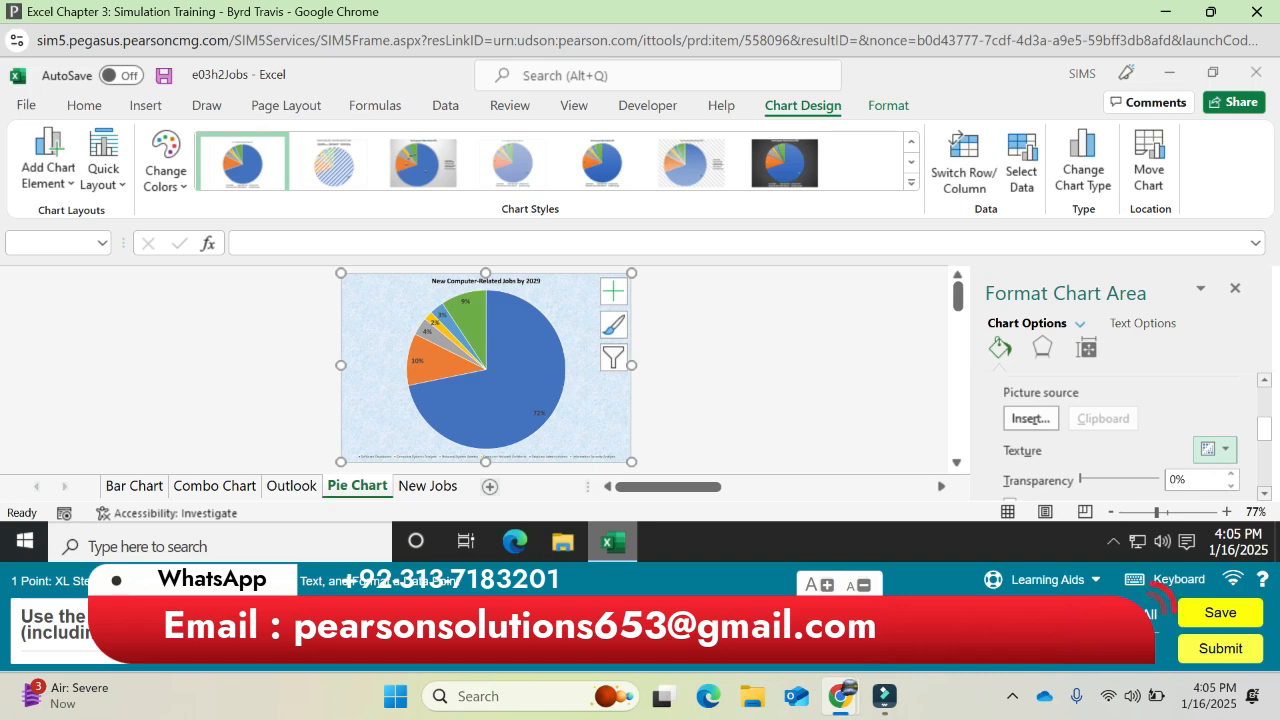
# Set the pie chart's alt text to "Displays the percentage of new computer jobs by job title.", copied from the task instructions, and close the Alt Text pane.
pyautogui.click(775, 652)
pyautogui.hotkey('ctrl', 'c')
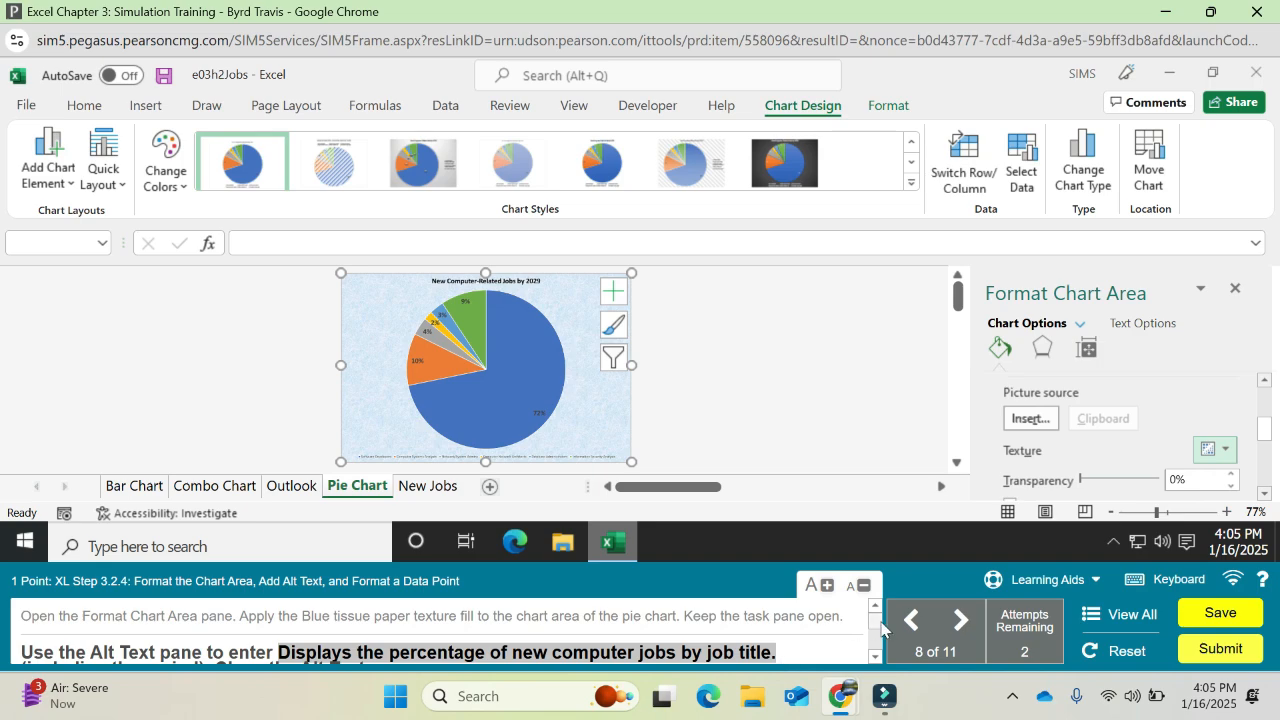
pyautogui.moveTo(875, 627); pyautogui.dragTo(875, 633)
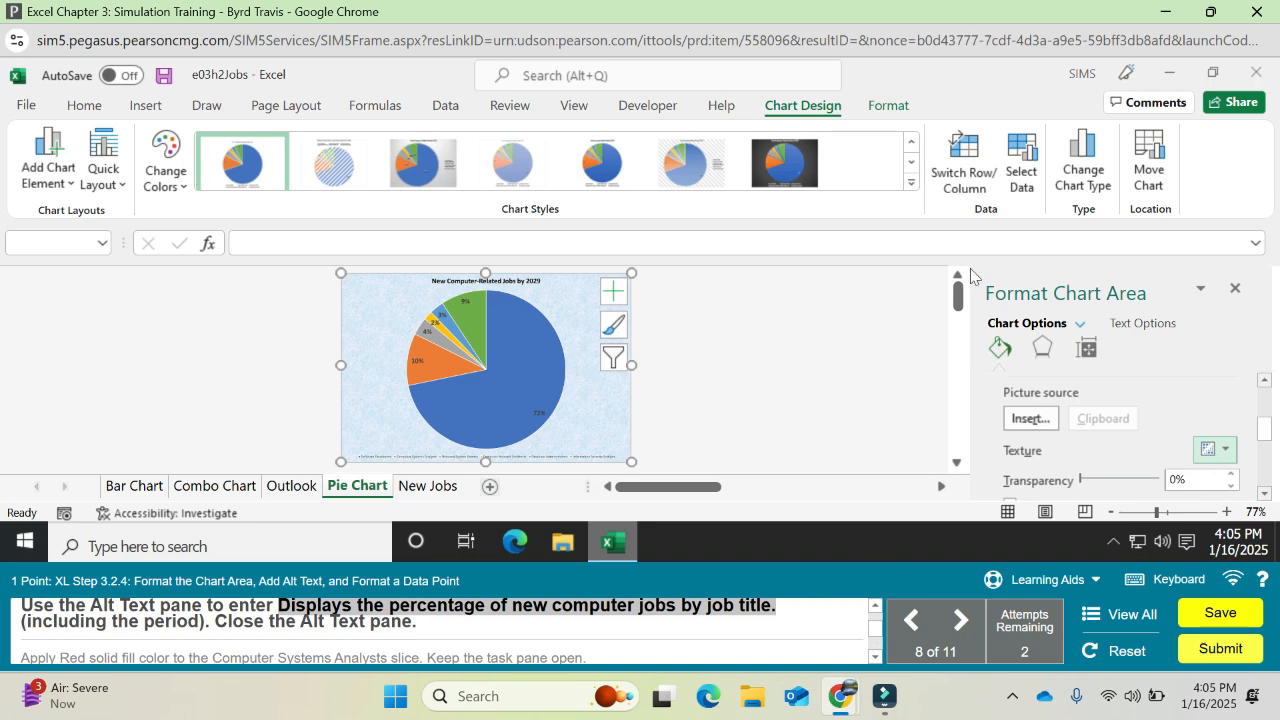
pyautogui.click(893, 108)
pyautogui.click(905, 158)
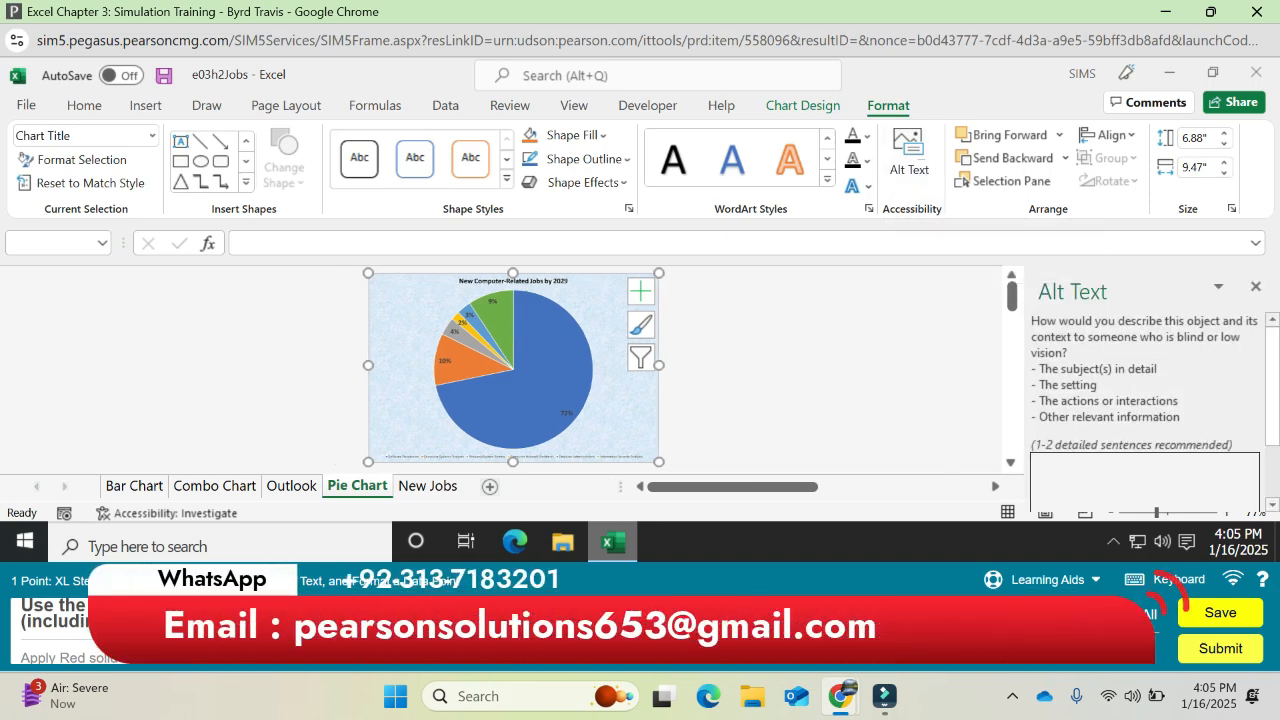
pyautogui.hotkey('ctrl', 'v')
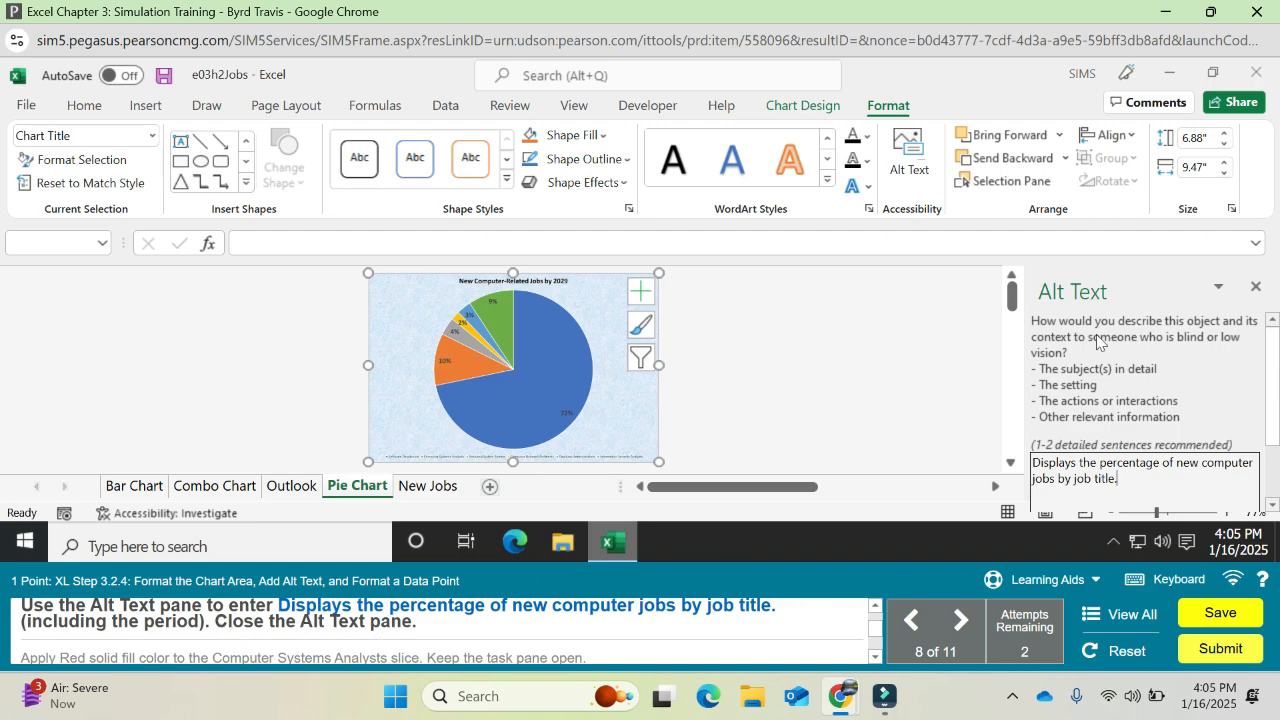
pyautogui.click(1254, 290)
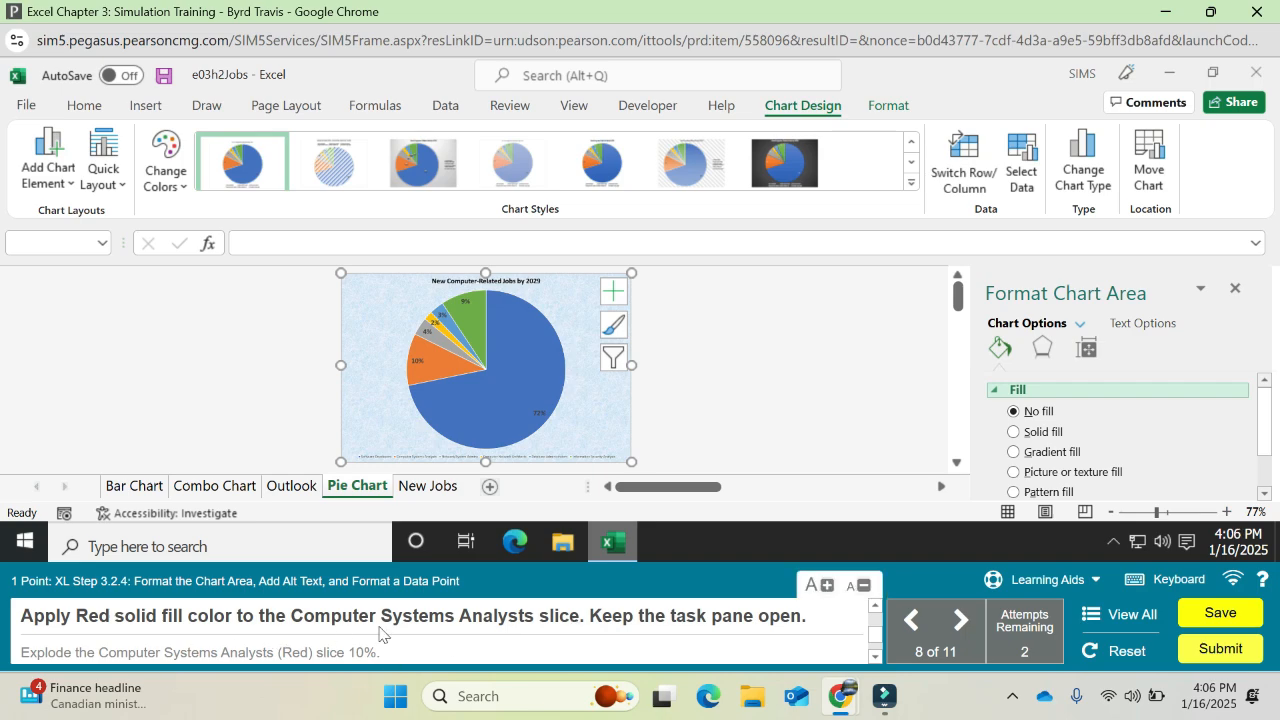
# Apply a Red solid fill to the Computer Systems Analysts slice of the pie chart, keeping the Format Data Point pane open.
pyautogui.moveTo(296, 617); pyautogui.dragTo(528, 619)
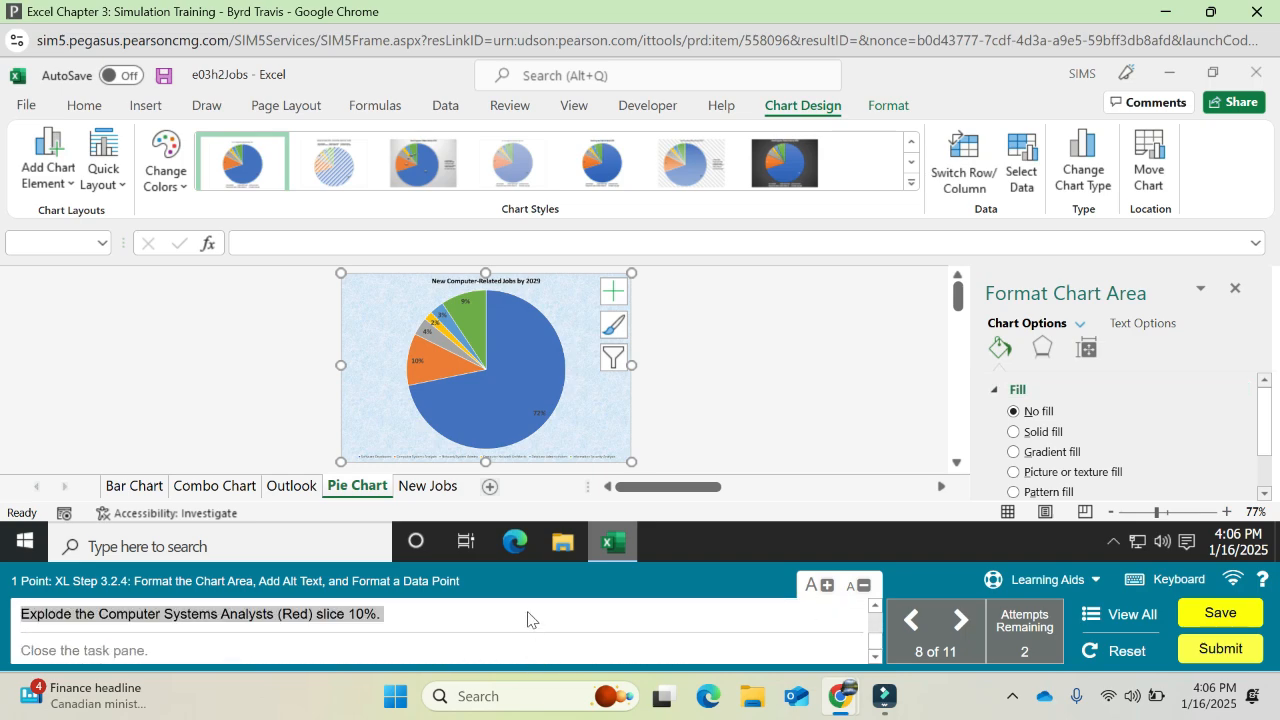
pyautogui.scroll(2, 878, 645)
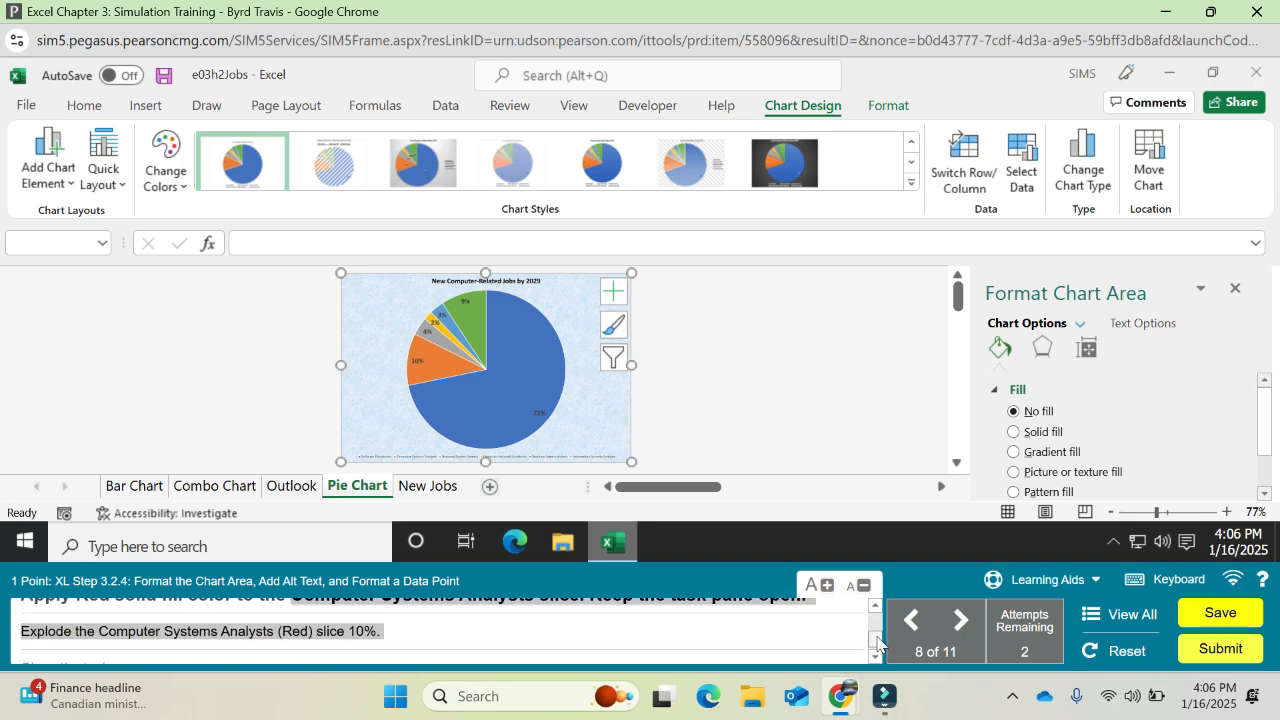
pyautogui.click(398, 628)
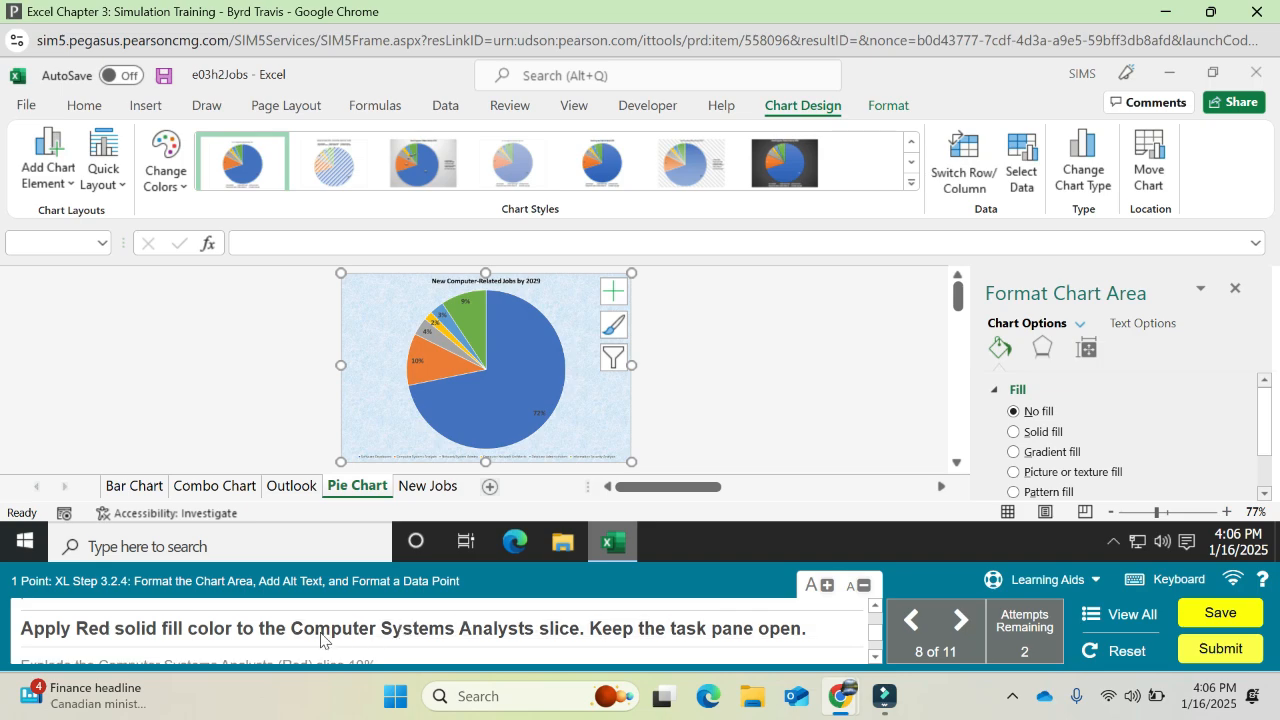
pyautogui.moveTo(507, 405)
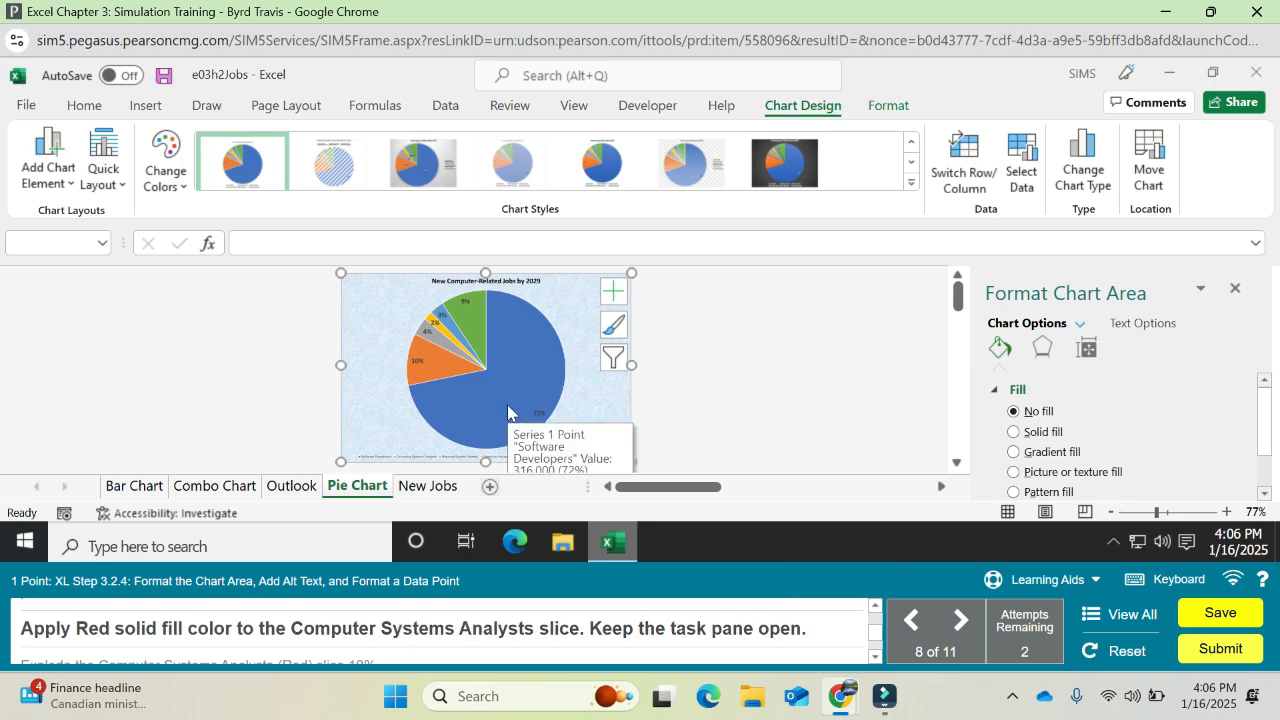
pyautogui.moveTo(444, 368)
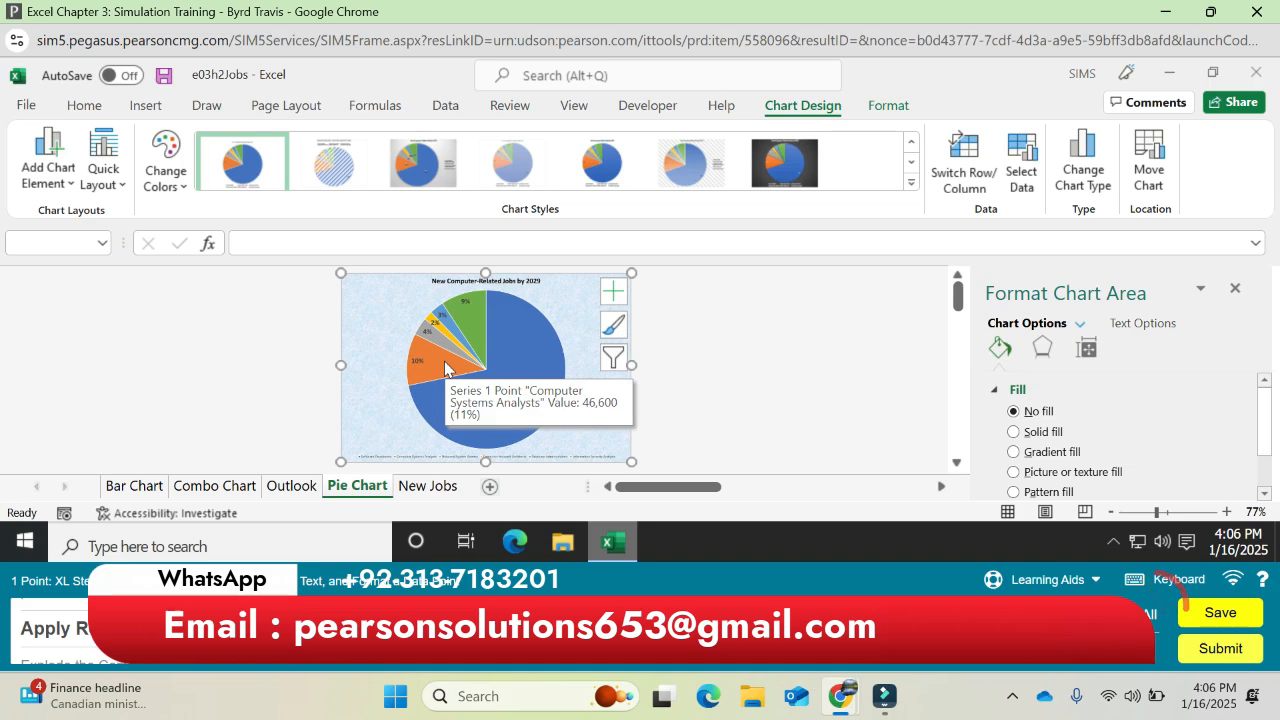
pyautogui.click(444, 368)
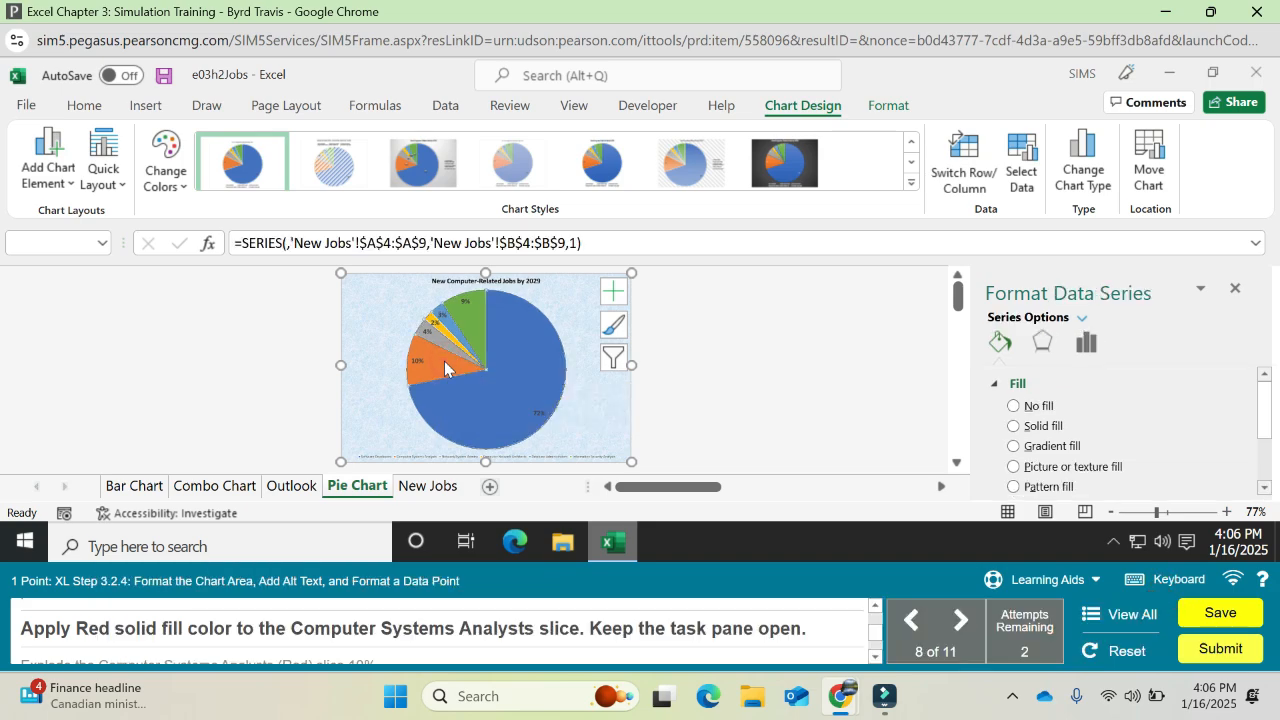
pyautogui.click(444, 368)
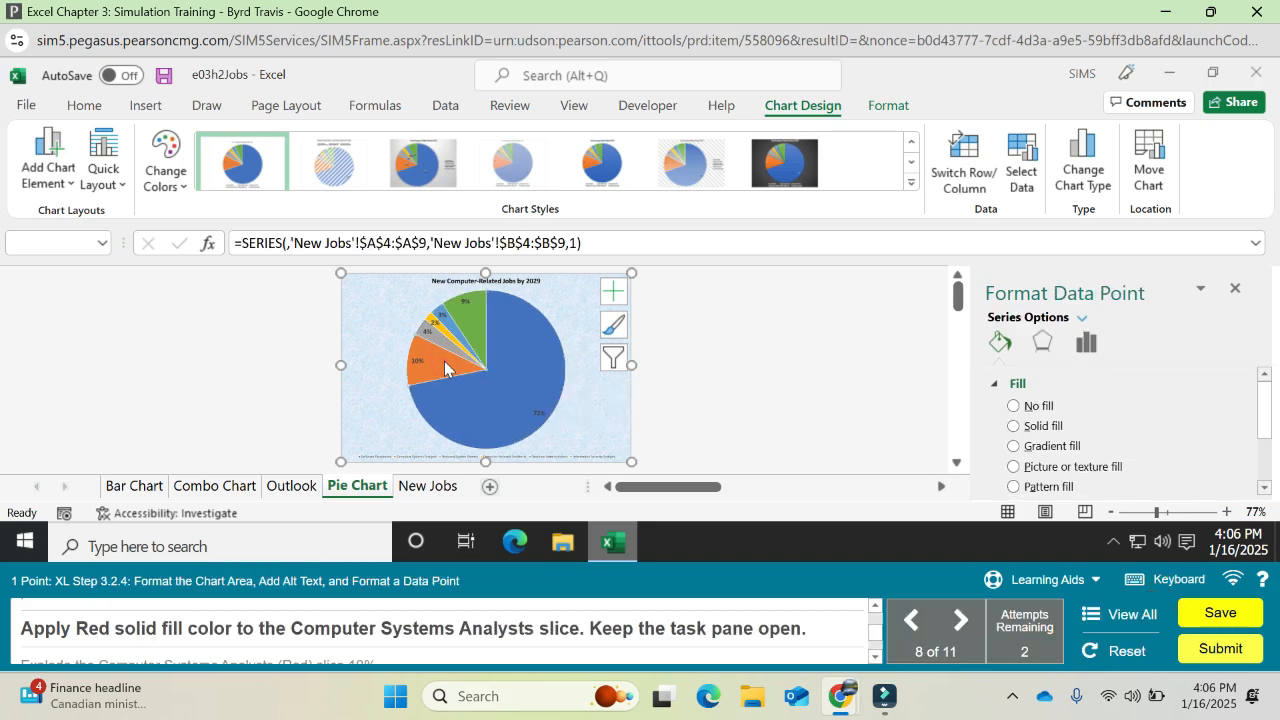
pyautogui.click(444, 368)
pyautogui.click(1030, 427)
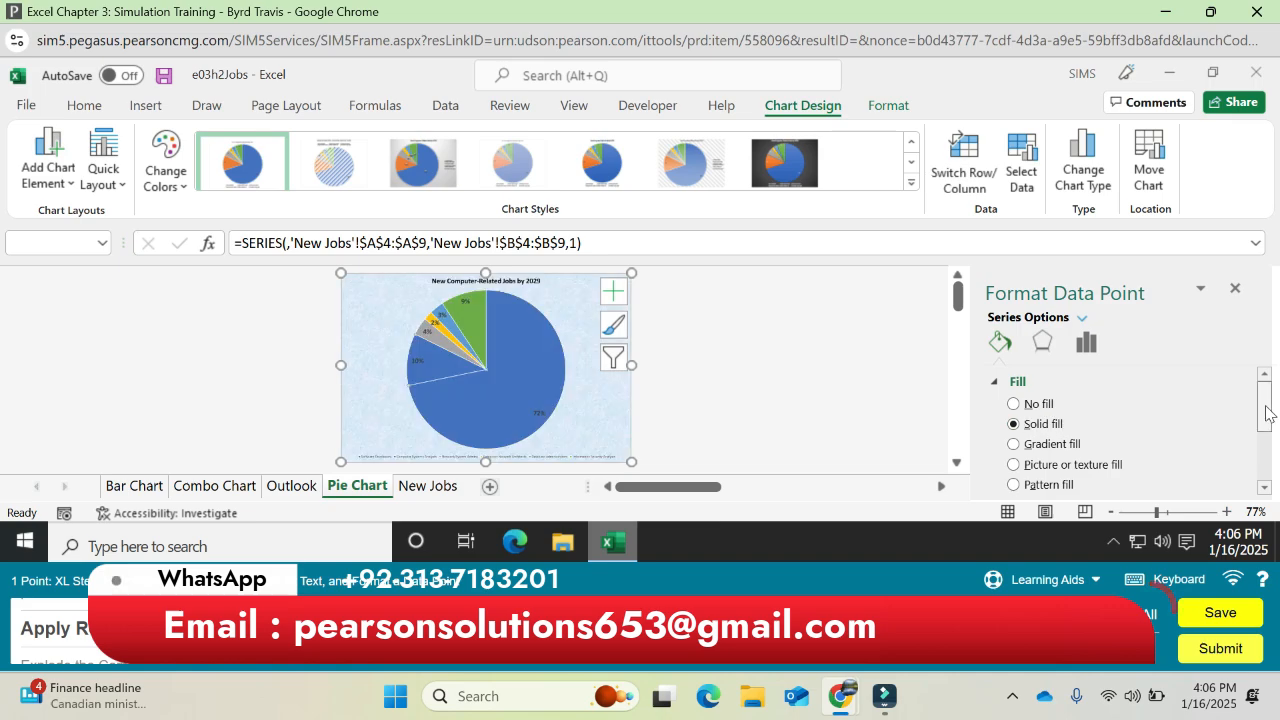
pyautogui.moveTo(1268, 408); pyautogui.dragTo(1266, 450)
pyautogui.click(1207, 447)
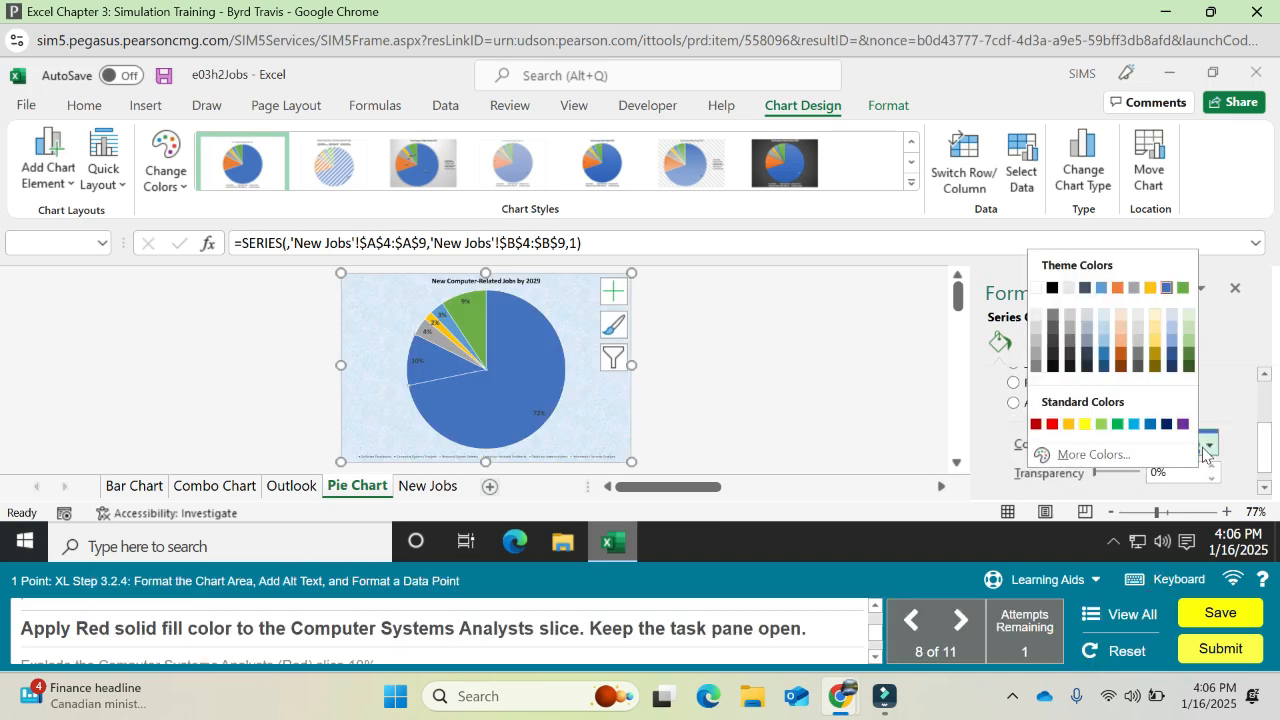
pyautogui.click(1052, 425)
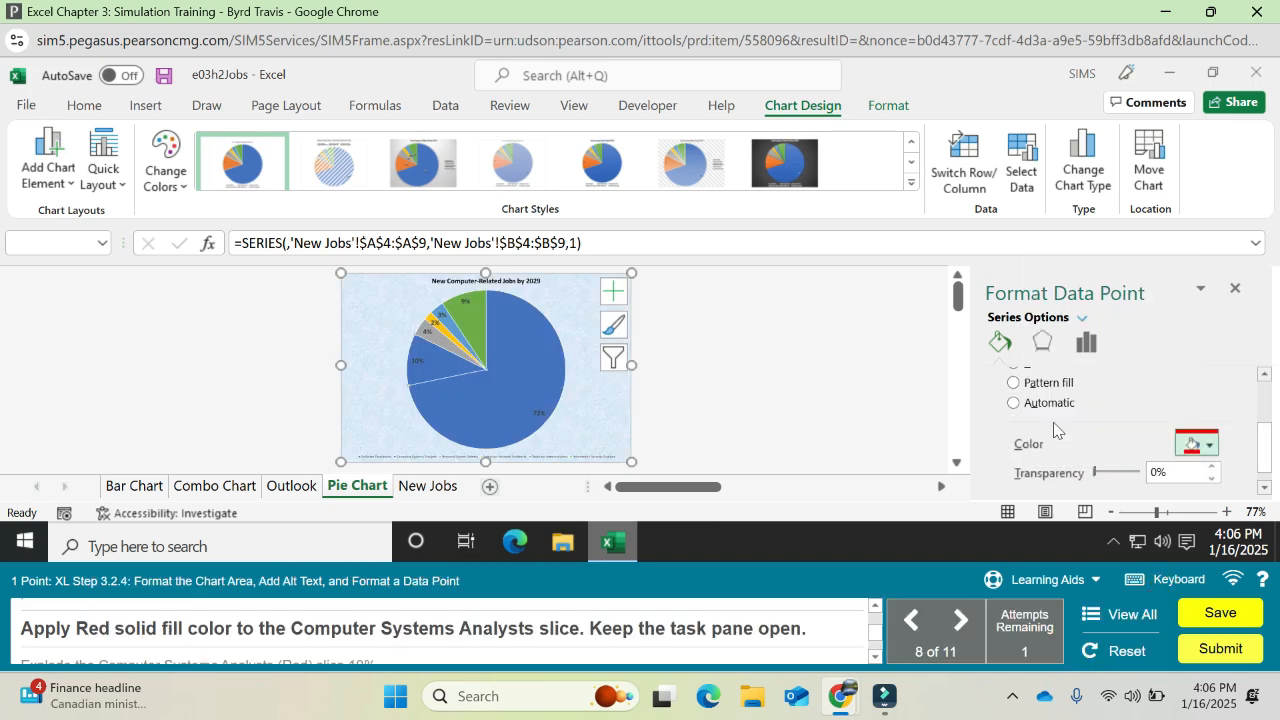
# Explode the red Computer Systems Analysts slice by 10% and close the Format Data Point pane.
pyautogui.click(1089, 344)
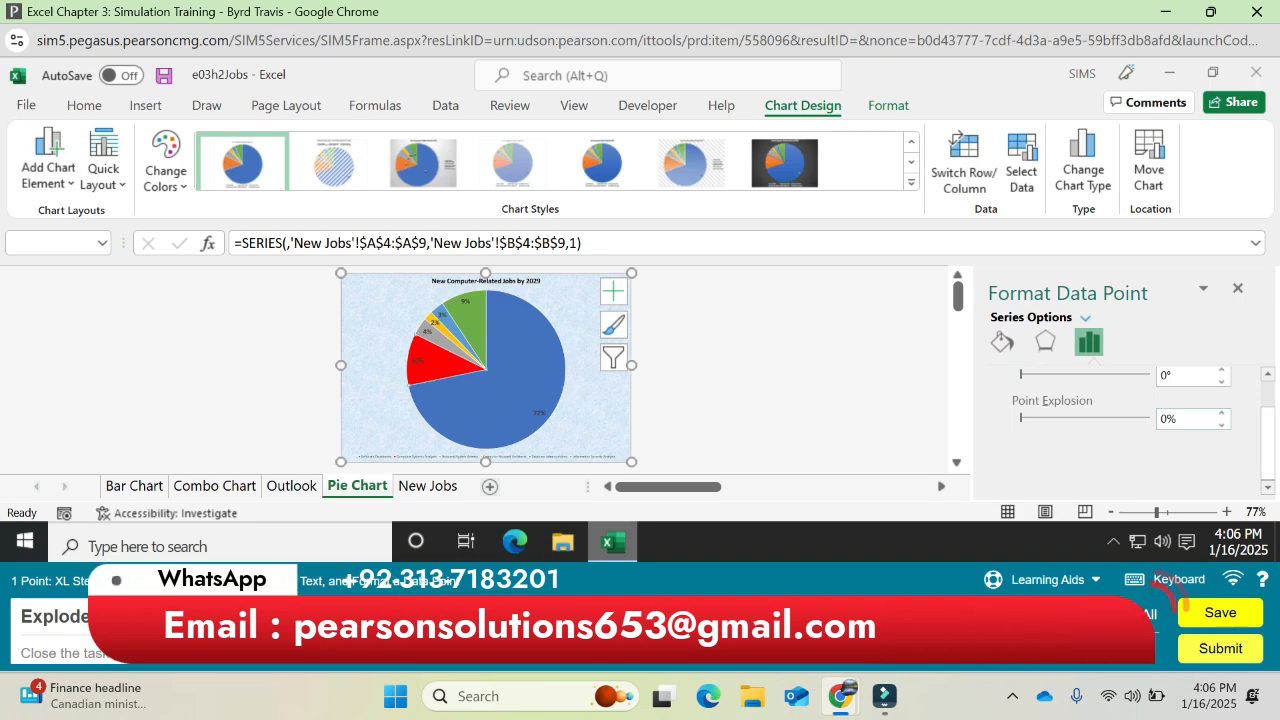
pyautogui.scroll(1, 1155, 430)
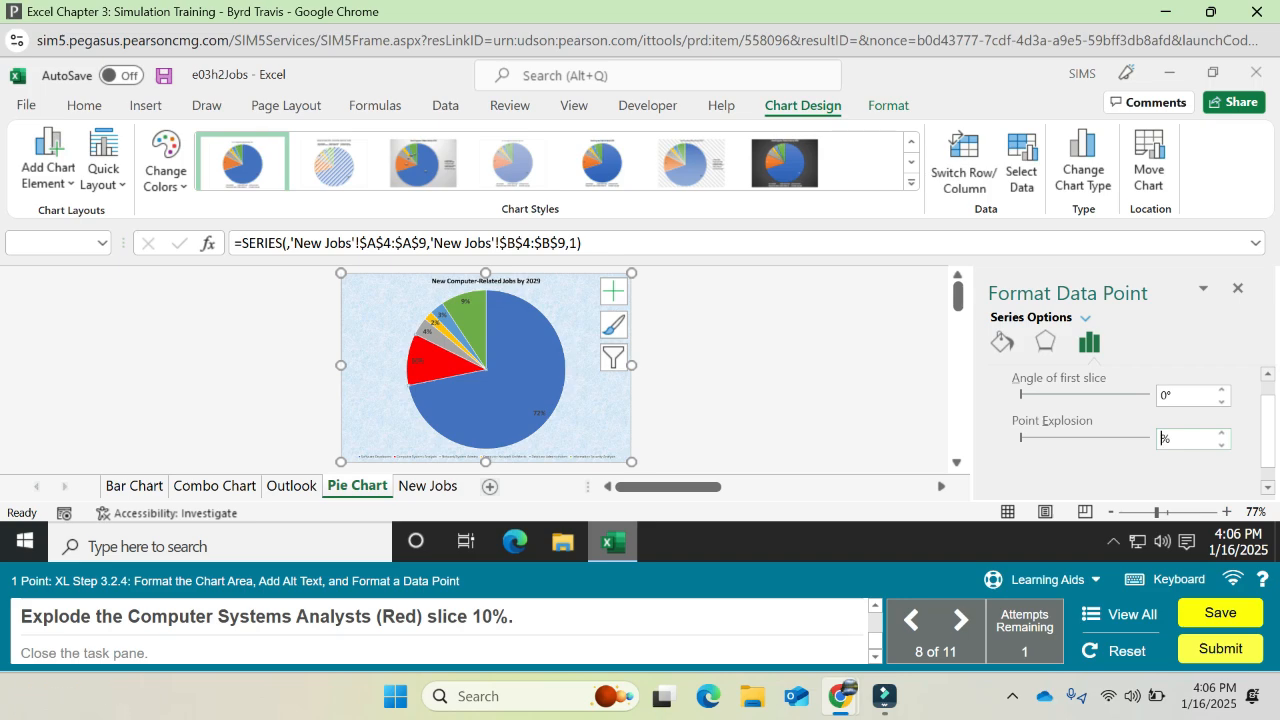
pyautogui.write('10')
pyautogui.press('Return')
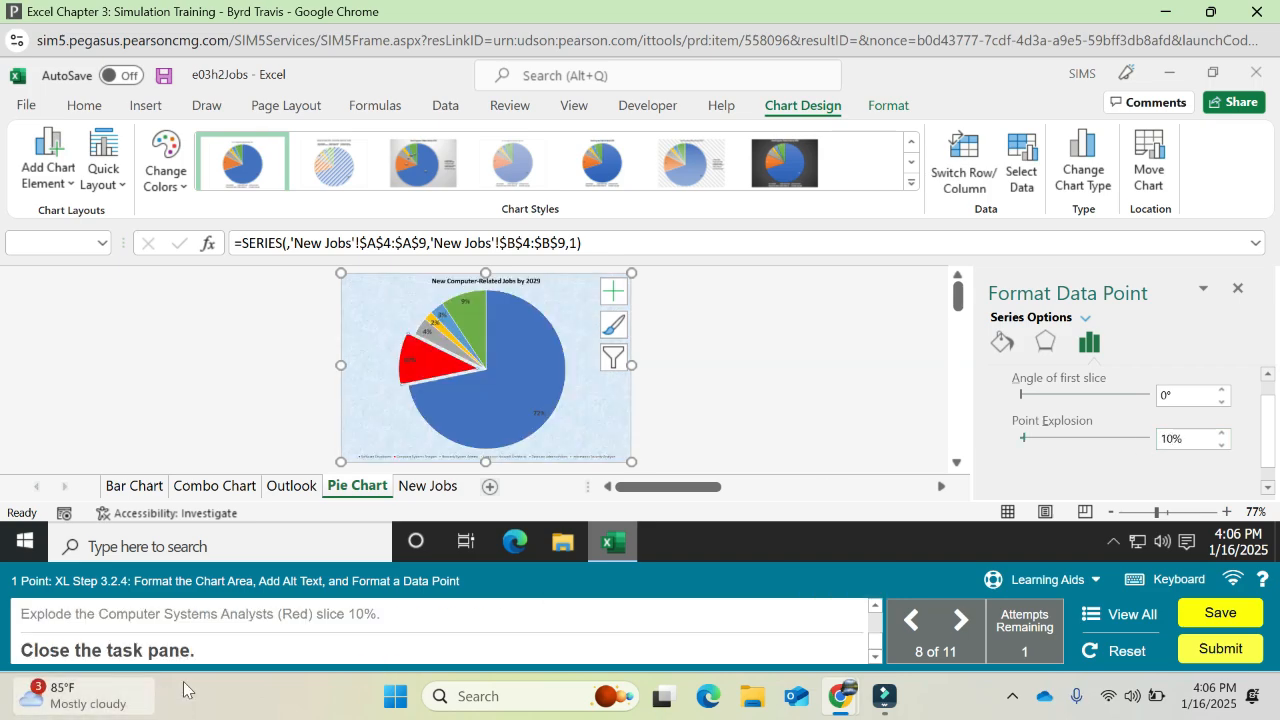
pyautogui.click(1239, 288)
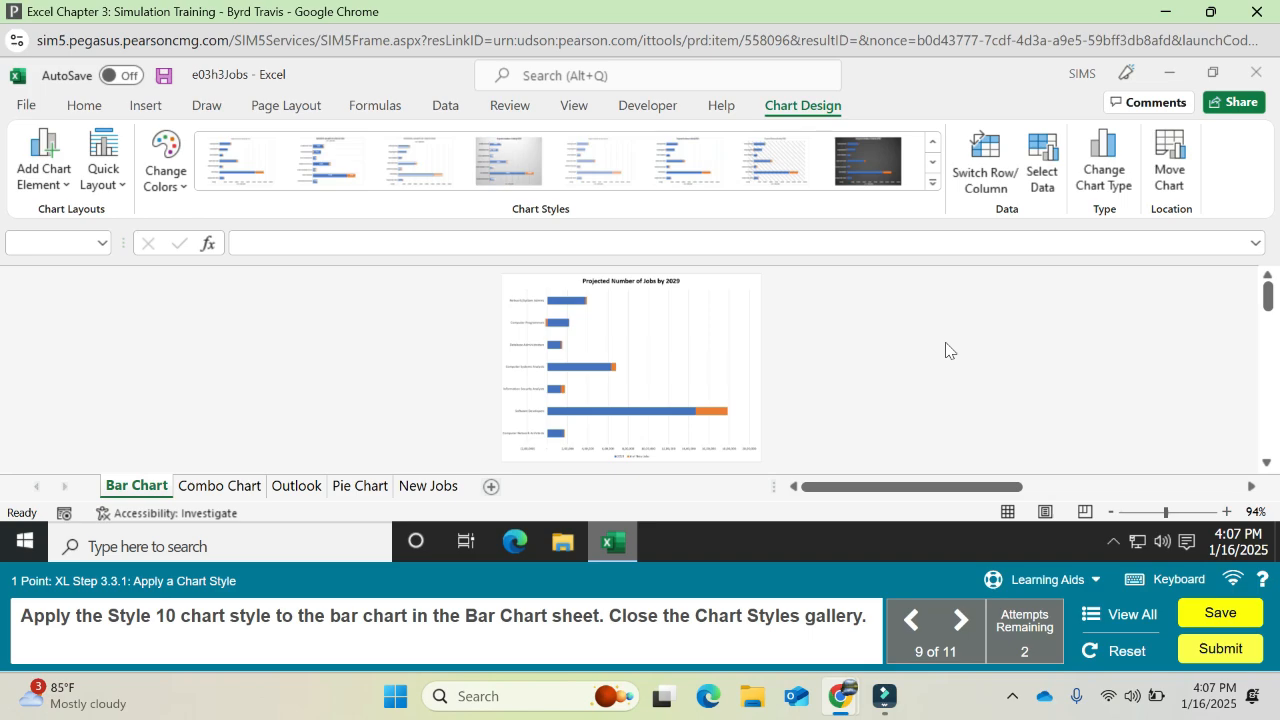
# Apply the Style 10 chart style to the bar chart on the Bar Chart sheet.
pyautogui.click(749, 284)
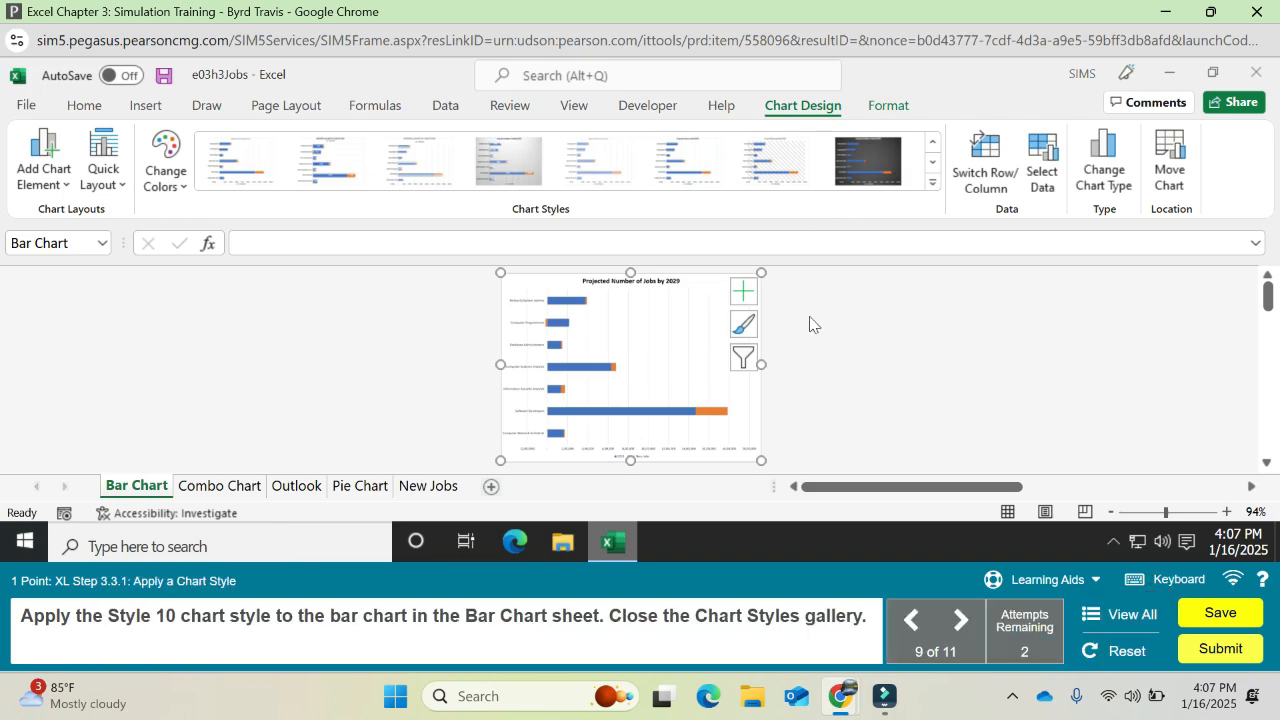
pyautogui.click(745, 323)
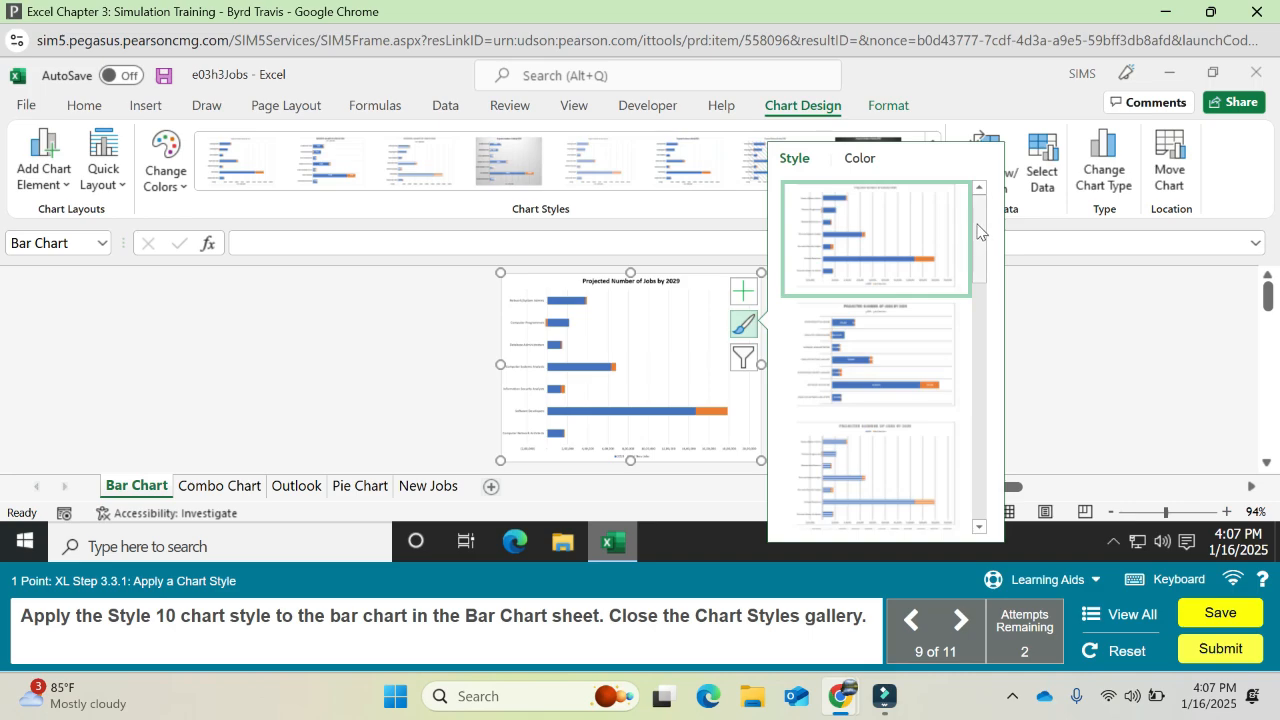
pyautogui.moveTo(977, 224)
pyautogui.mouseDown()
pyautogui.moveTo(959, 475)
pyautogui.moveTo(974, 229)
pyautogui.mouseUp()
pyautogui.click(741, 323)
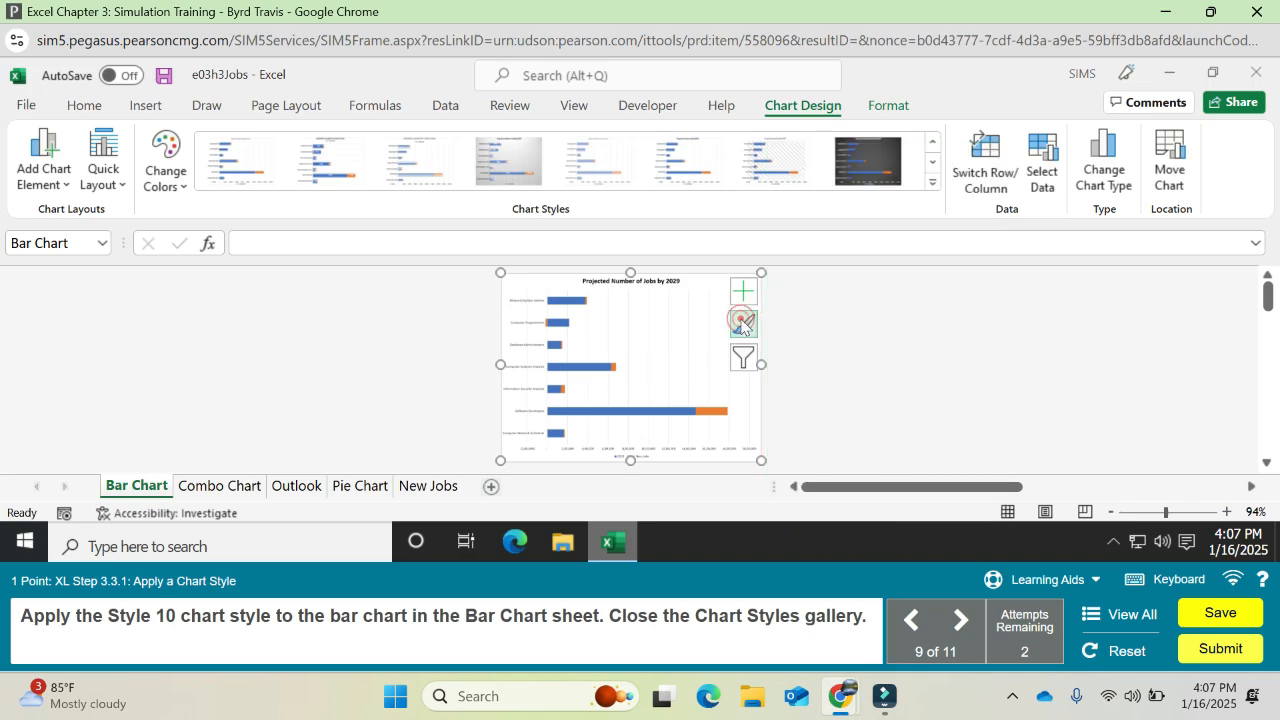
pyautogui.click(933, 182)
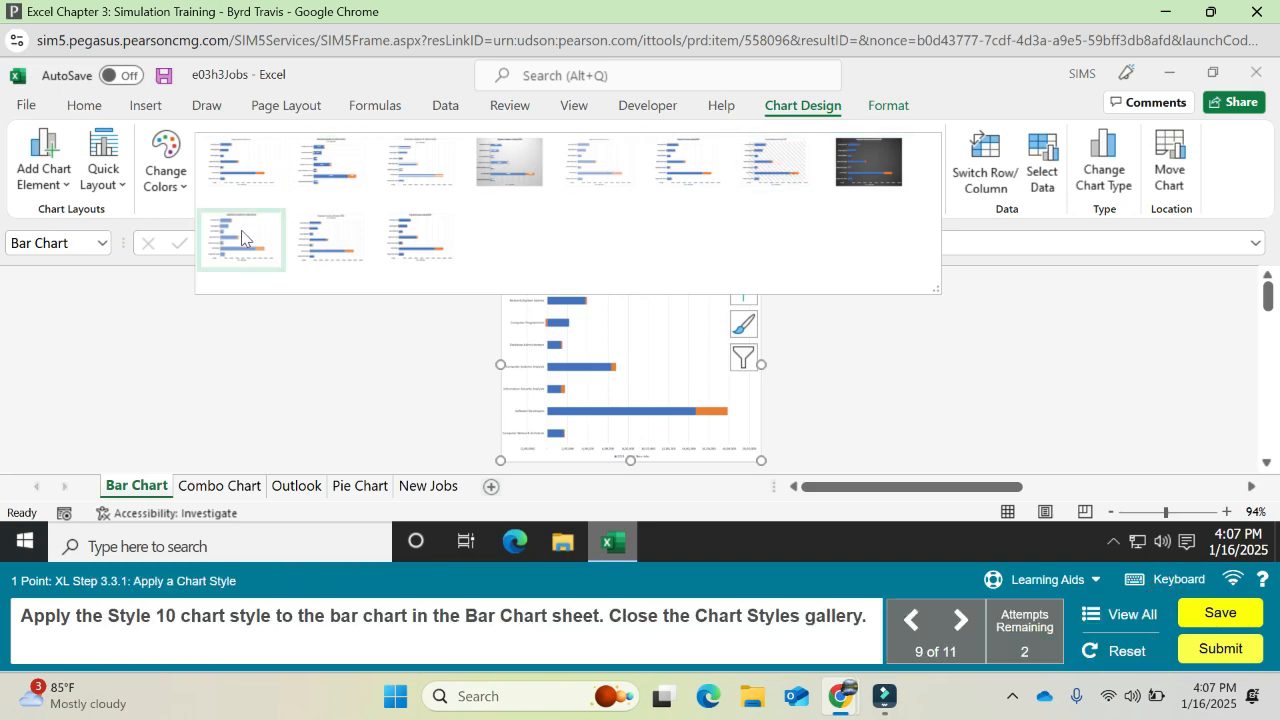
pyautogui.click(323, 245)
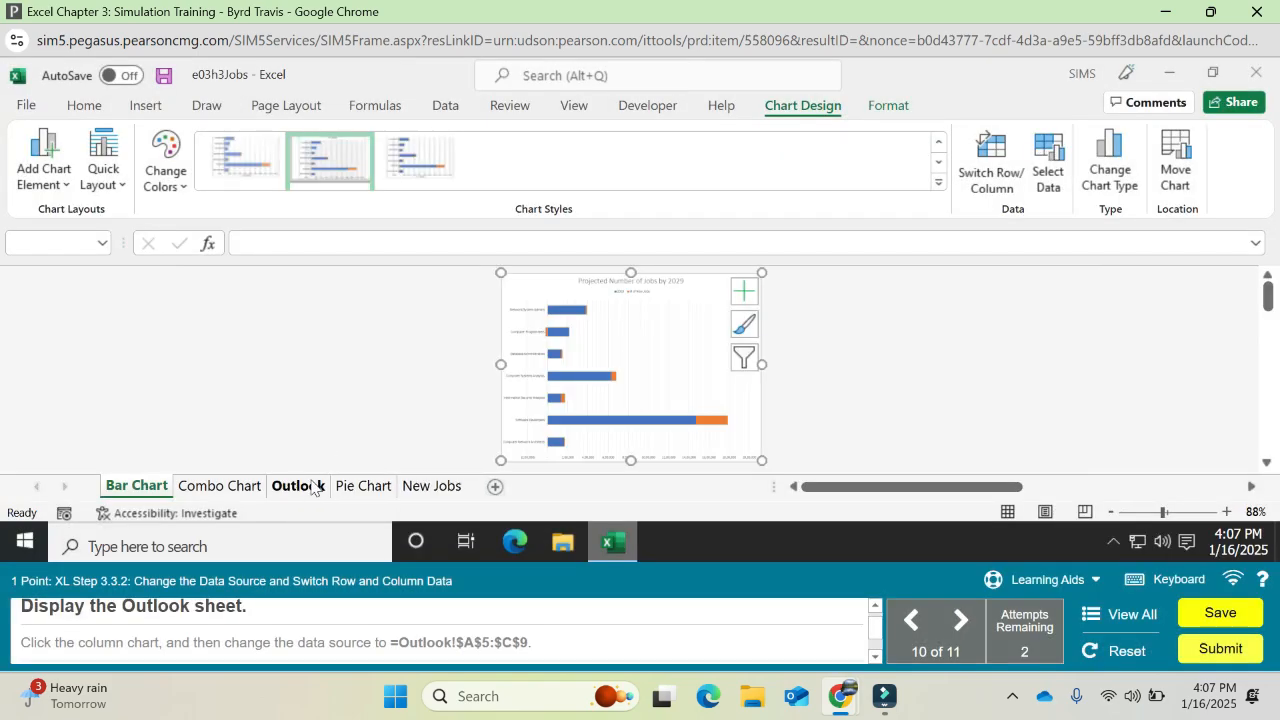
# On the Outlook sheet, change the column chart's data source to =Outlook!$A$5:$C$9.
pyautogui.click(308, 486)
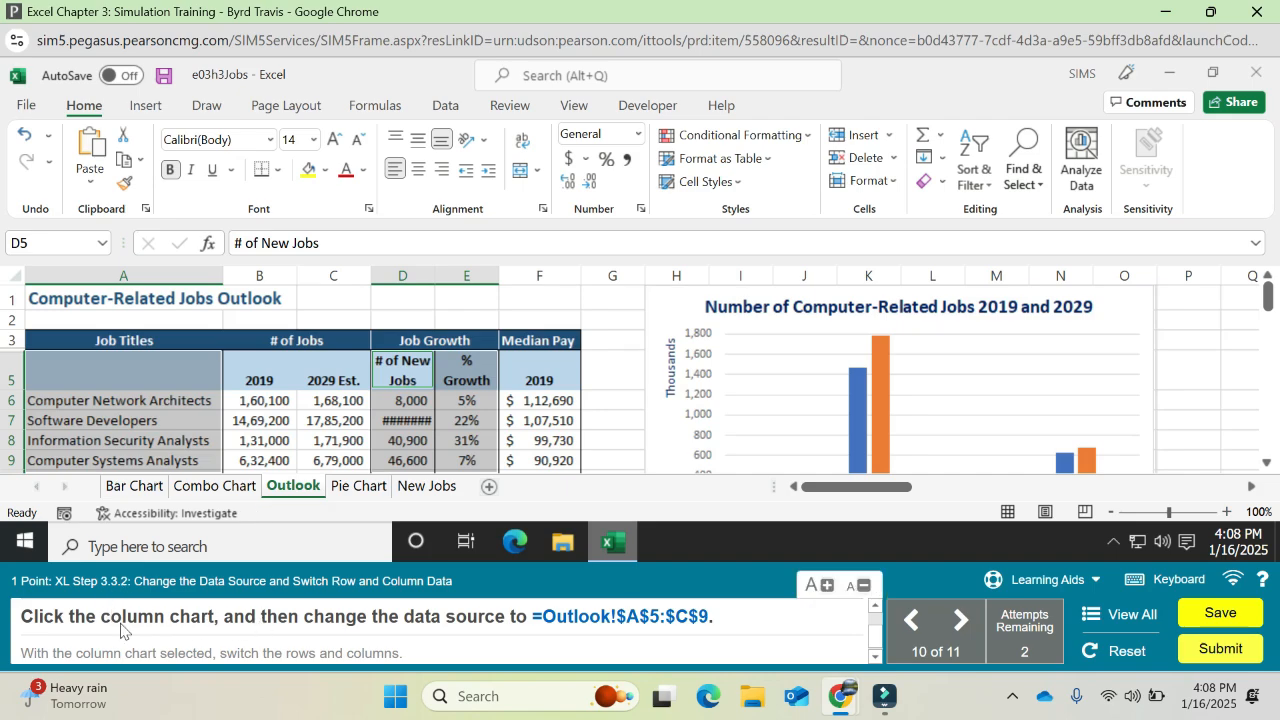
pyautogui.click(670, 311)
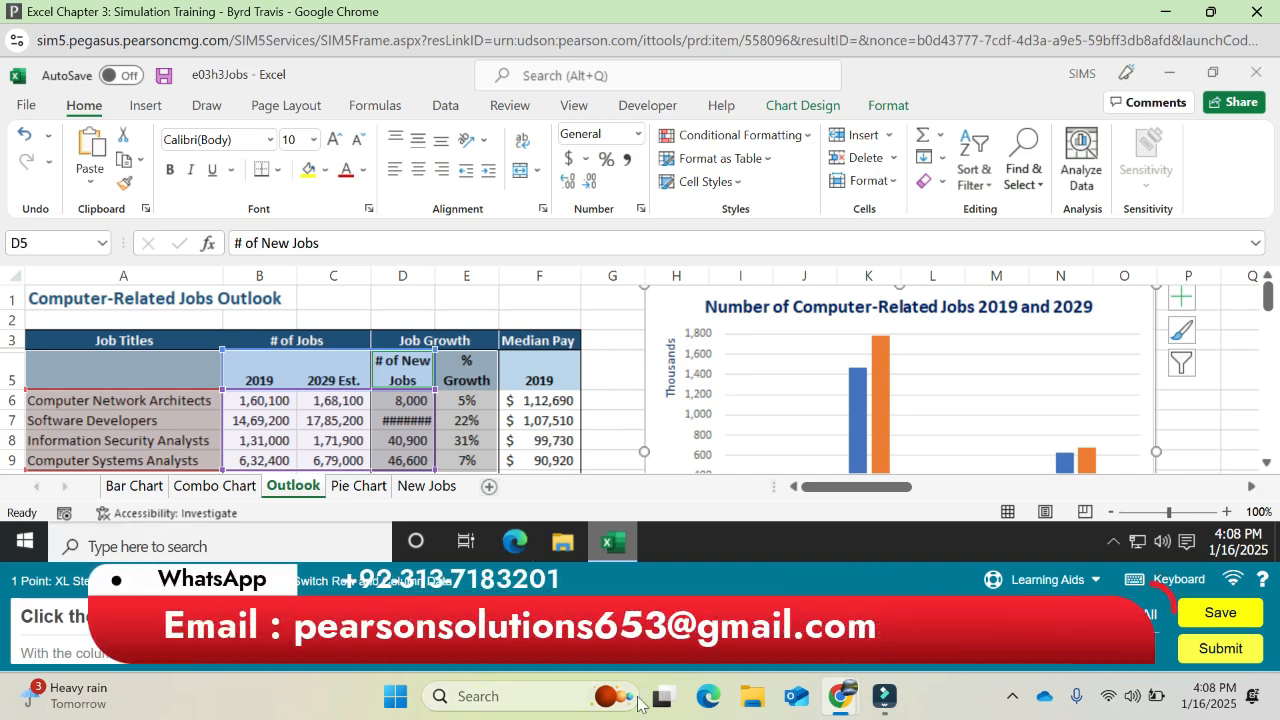
pyautogui.click(810, 108)
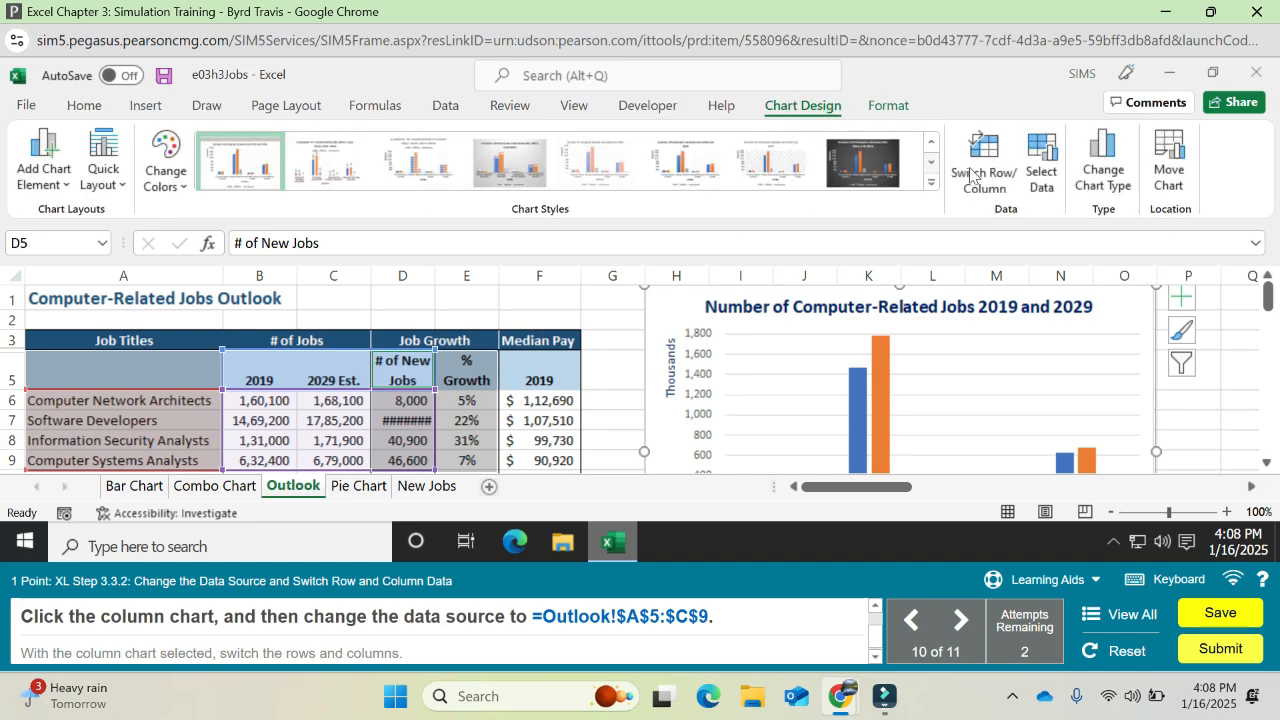
pyautogui.click(1043, 178)
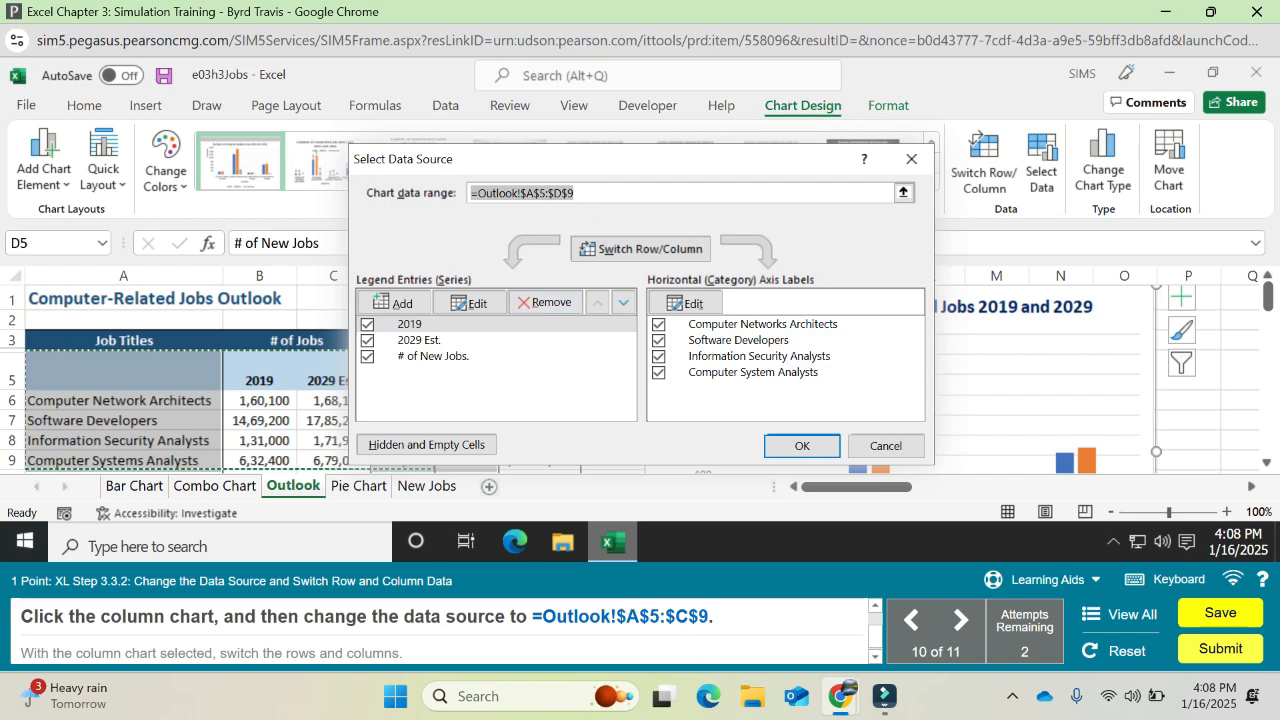
pyautogui.click(561, 193)
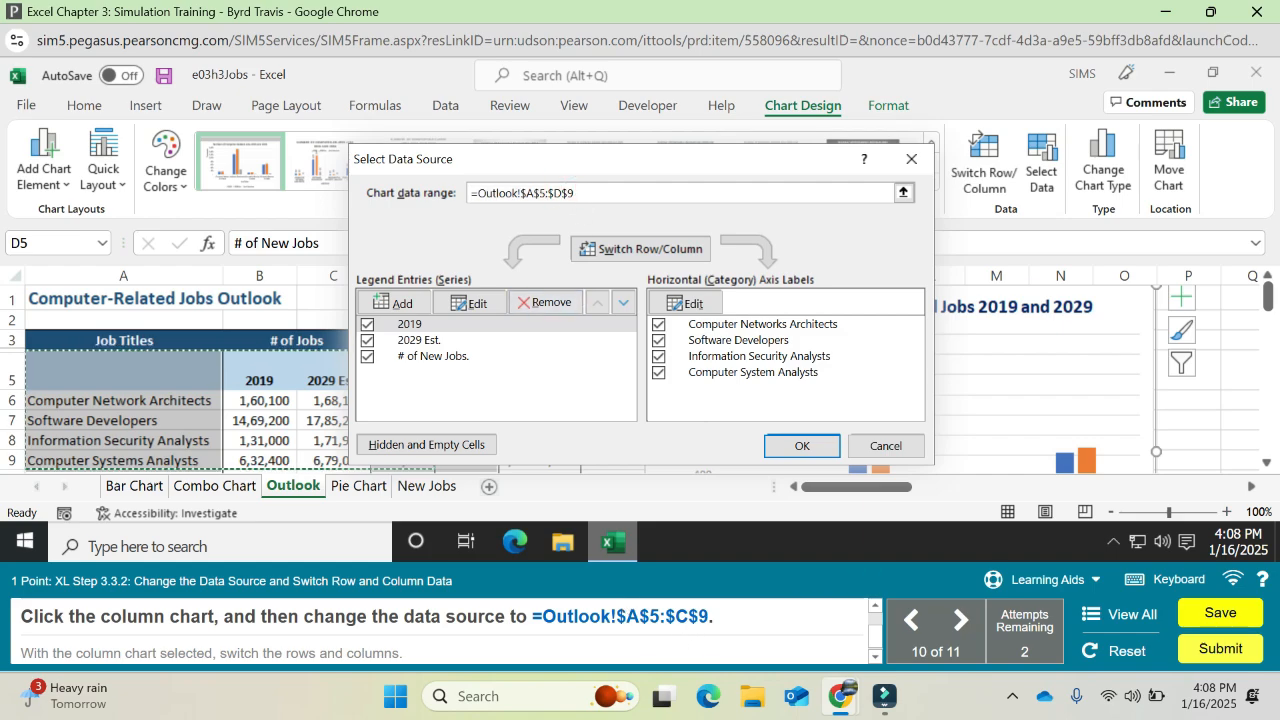
pyautogui.press('BackSpace')
pyautogui.write('C')
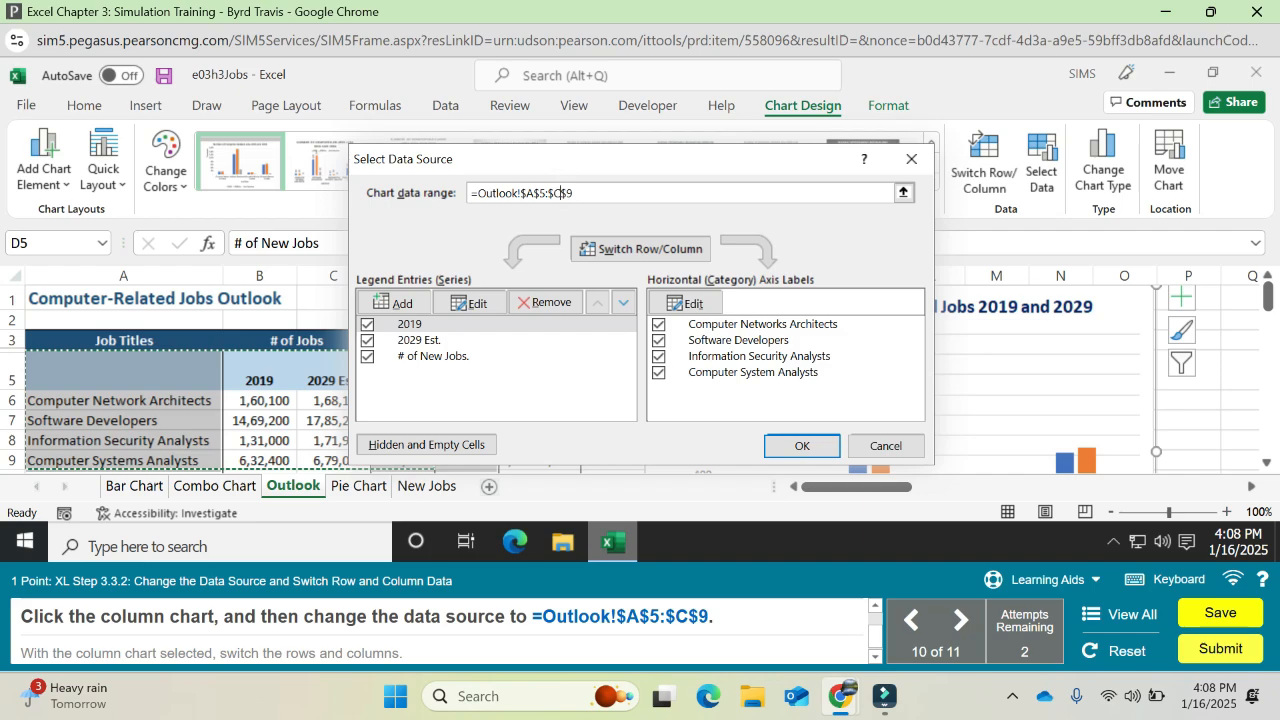
pyautogui.click(798, 444)
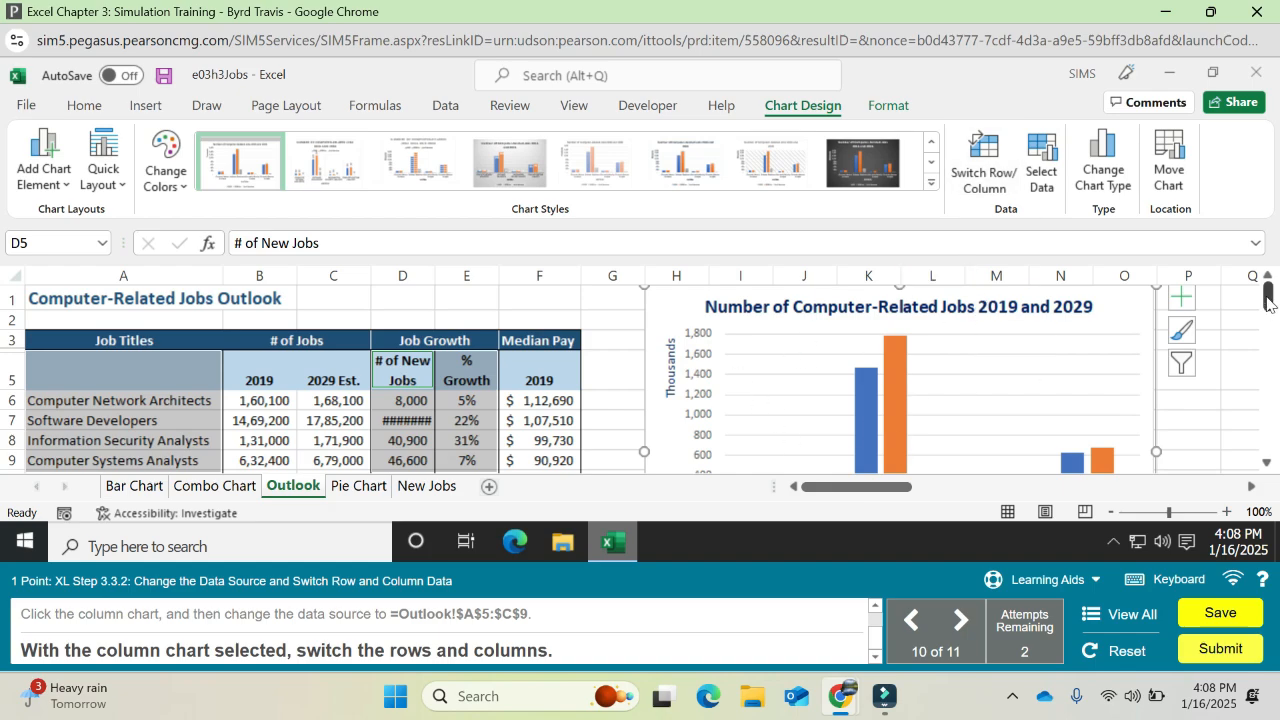
# Switch the rows and columns of the column chart on the Outlook sheet.
pyautogui.moveTo(1268, 300); pyautogui.dragTo(1275, 338)
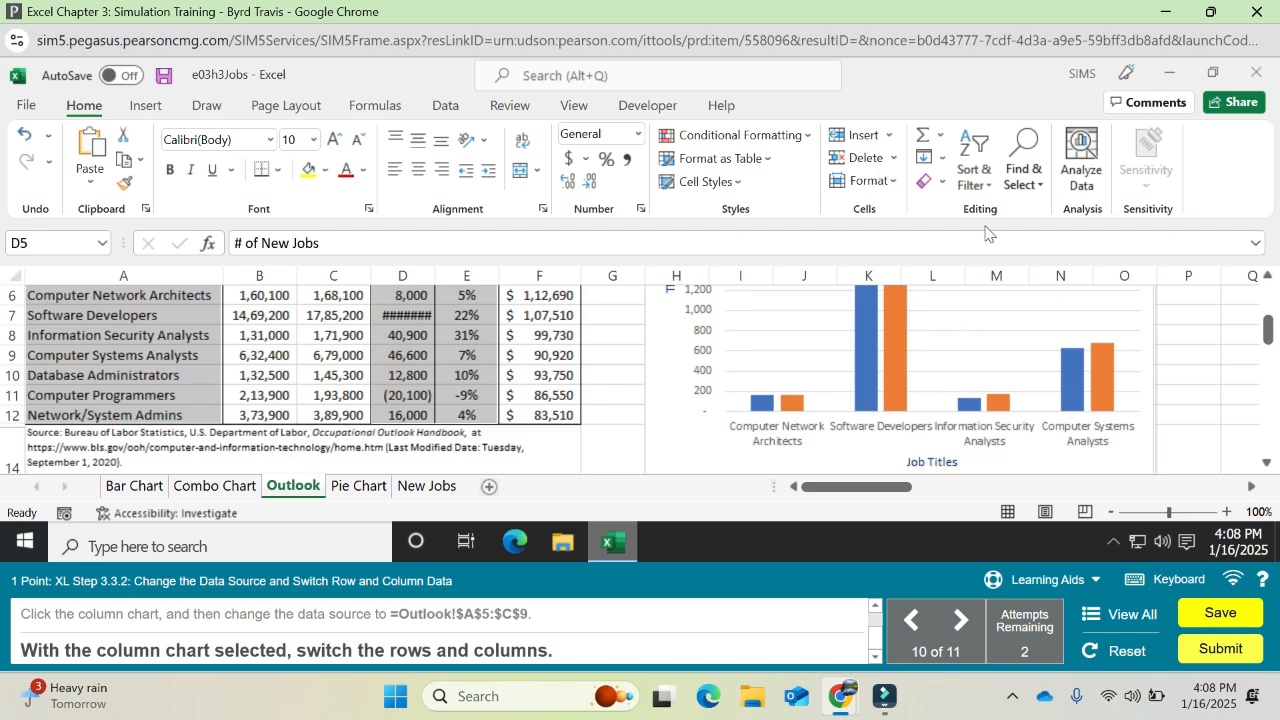
pyautogui.click(659, 405)
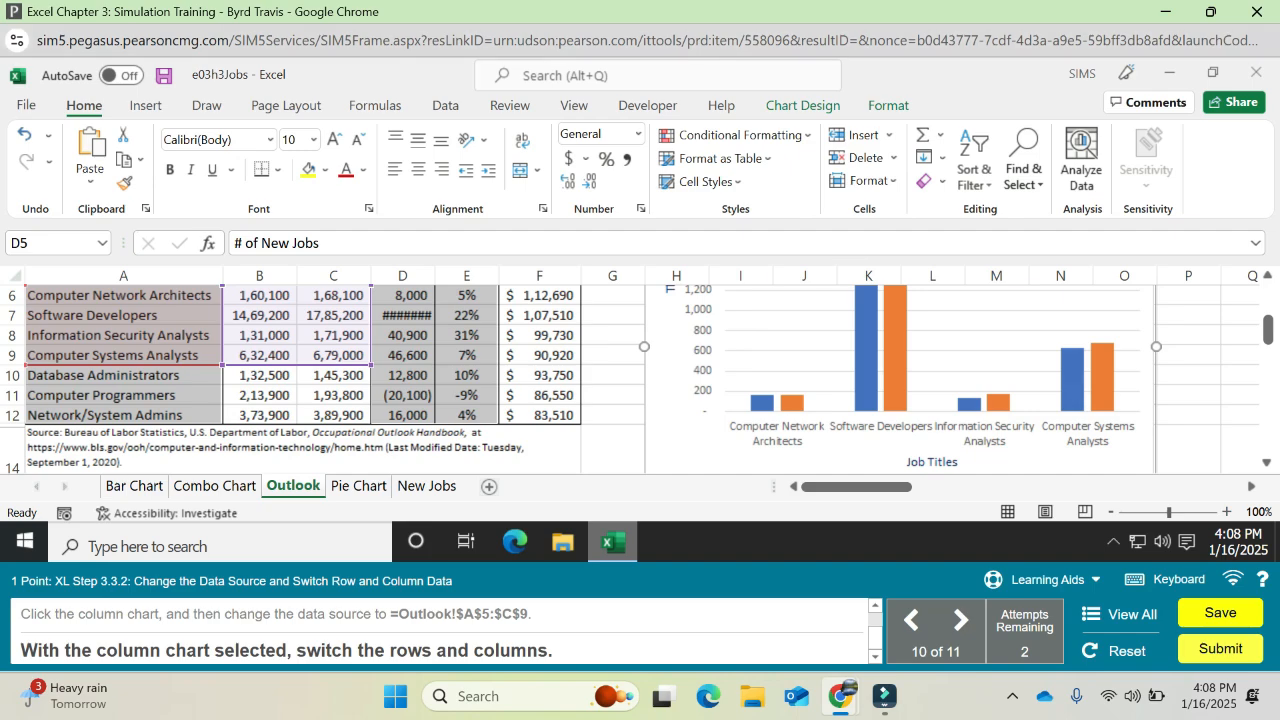
pyautogui.click(805, 112)
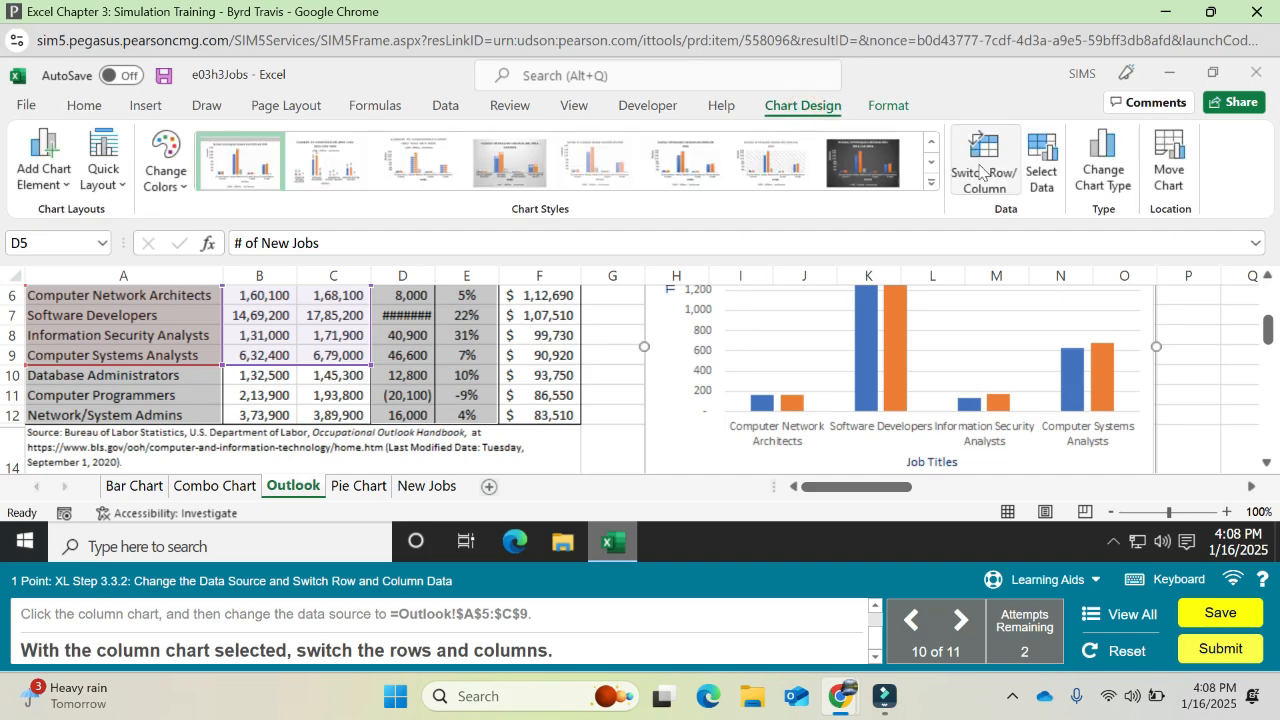
pyautogui.click(980, 170)
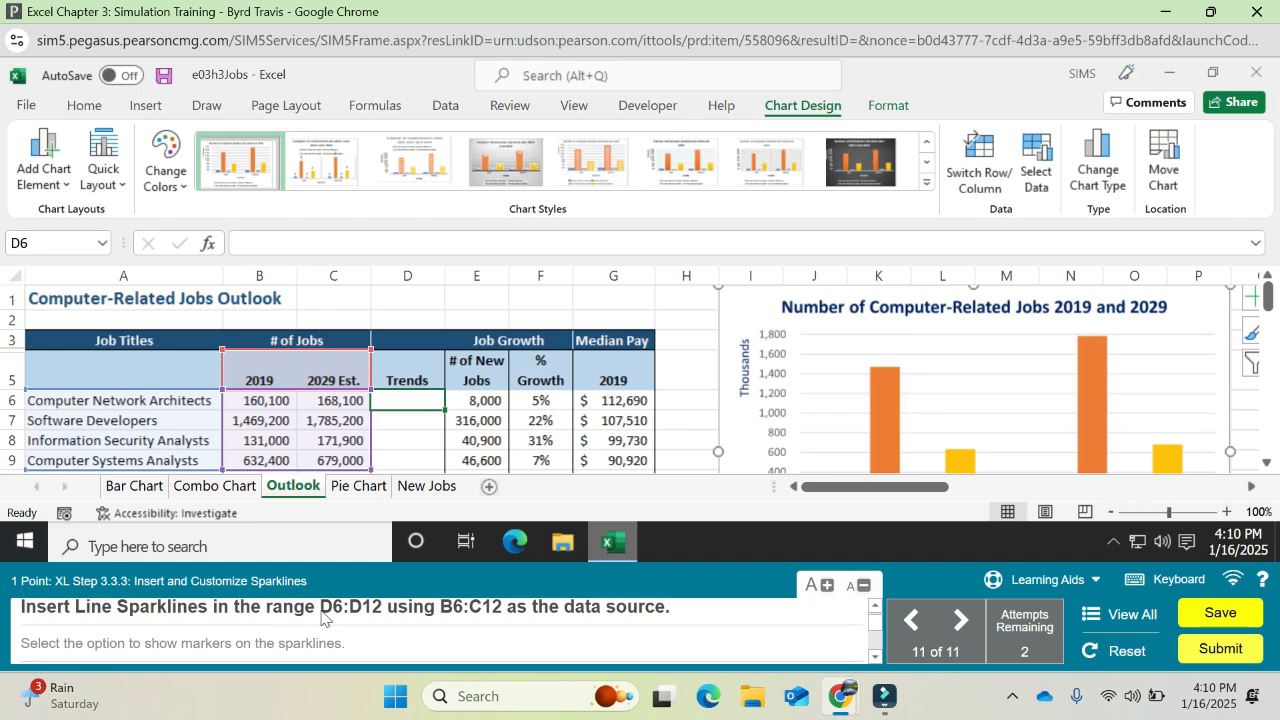
# Insert line sparklines in the range D6:D12 on the Outlook sheet, using B6:C12 as the data range.
pyautogui.click(413, 406)
pyautogui.moveTo(413, 402); pyautogui.dragTo(413, 362)
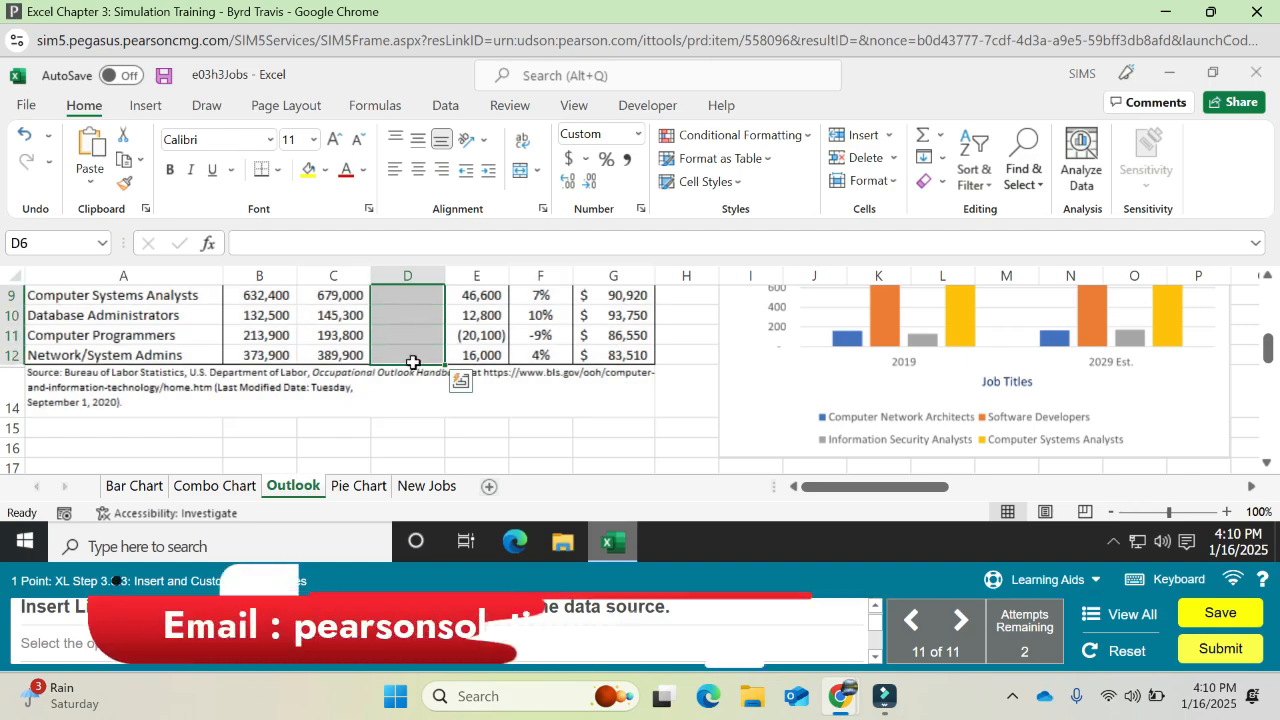
pyautogui.click(145, 105)
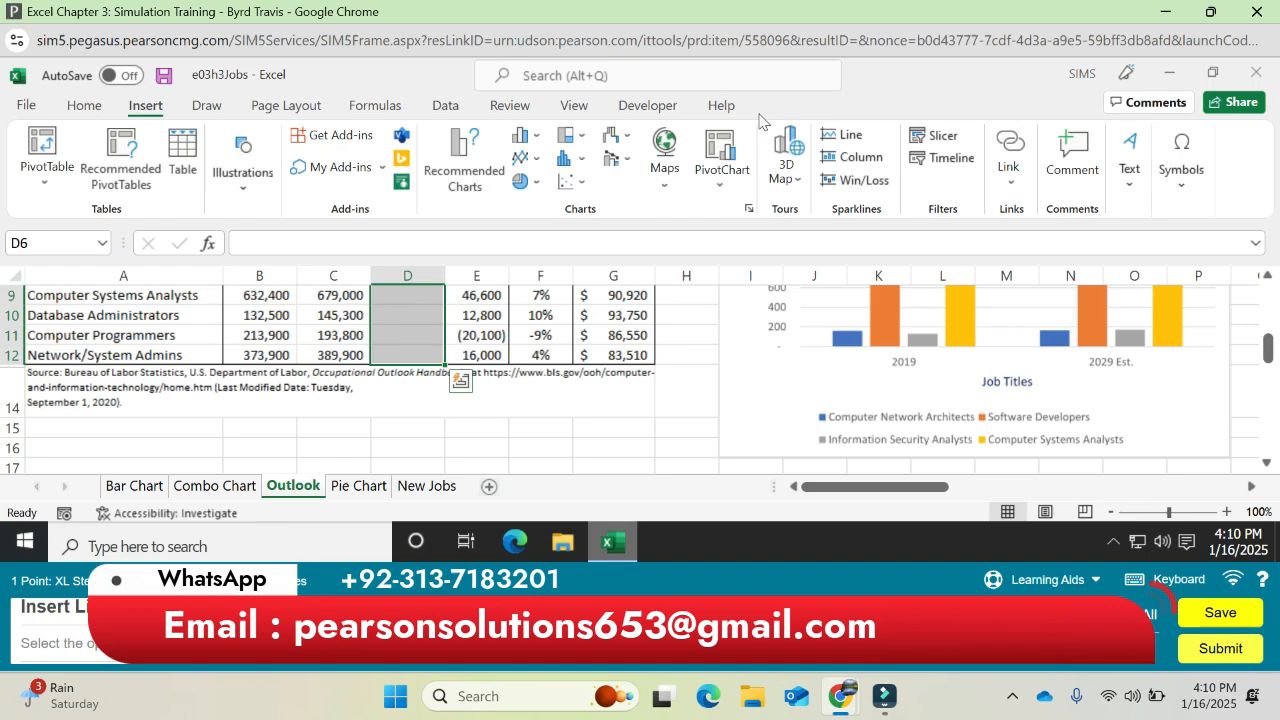
pyautogui.click(843, 138)
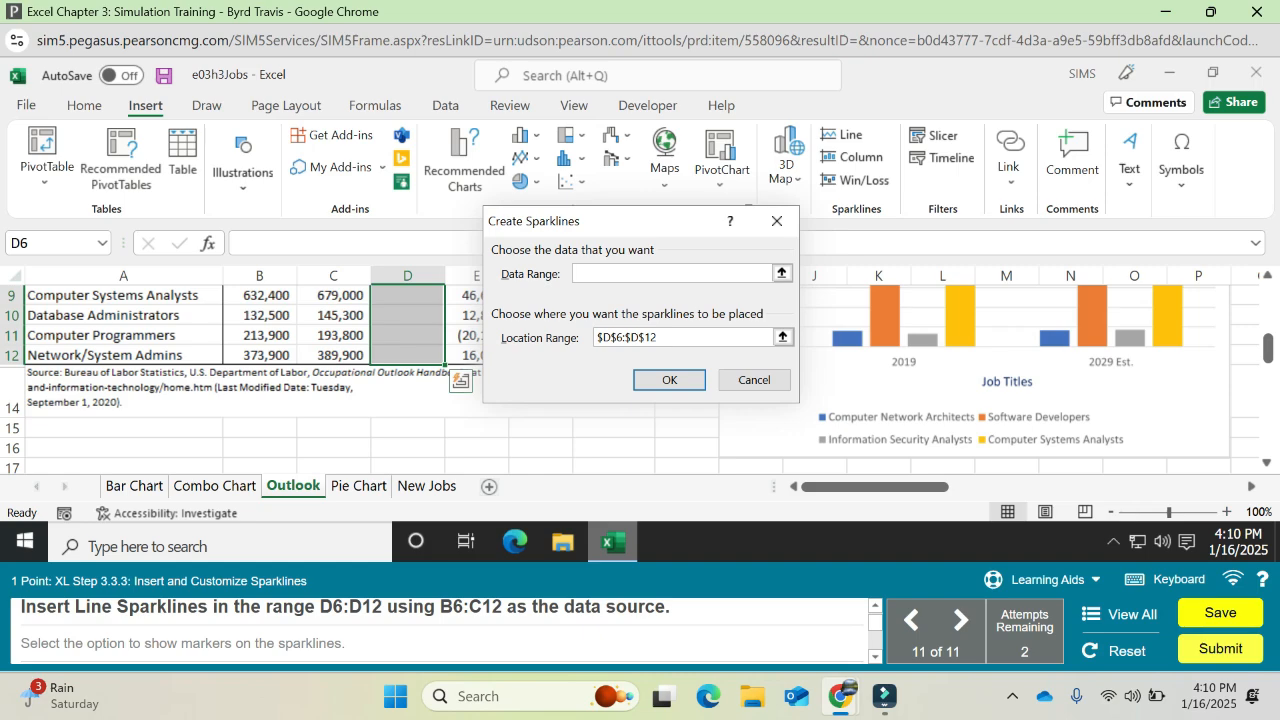
pyautogui.write('B6')
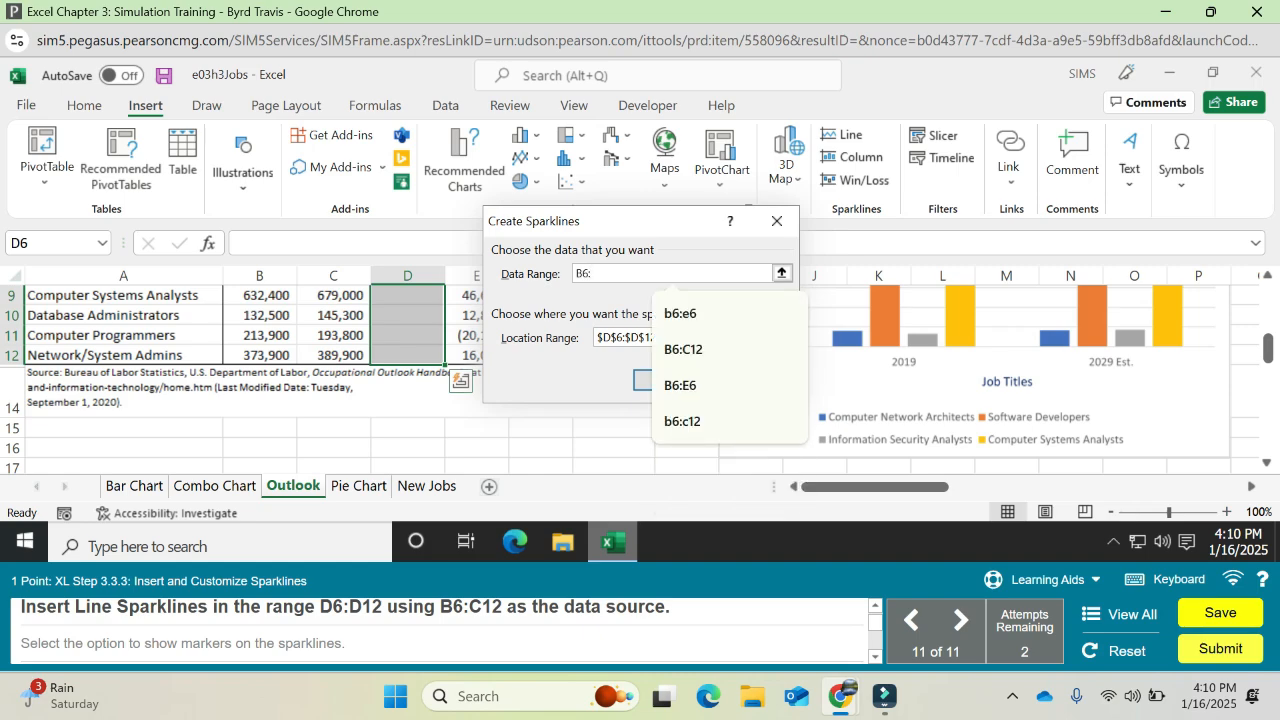
pyautogui.write(':C12')
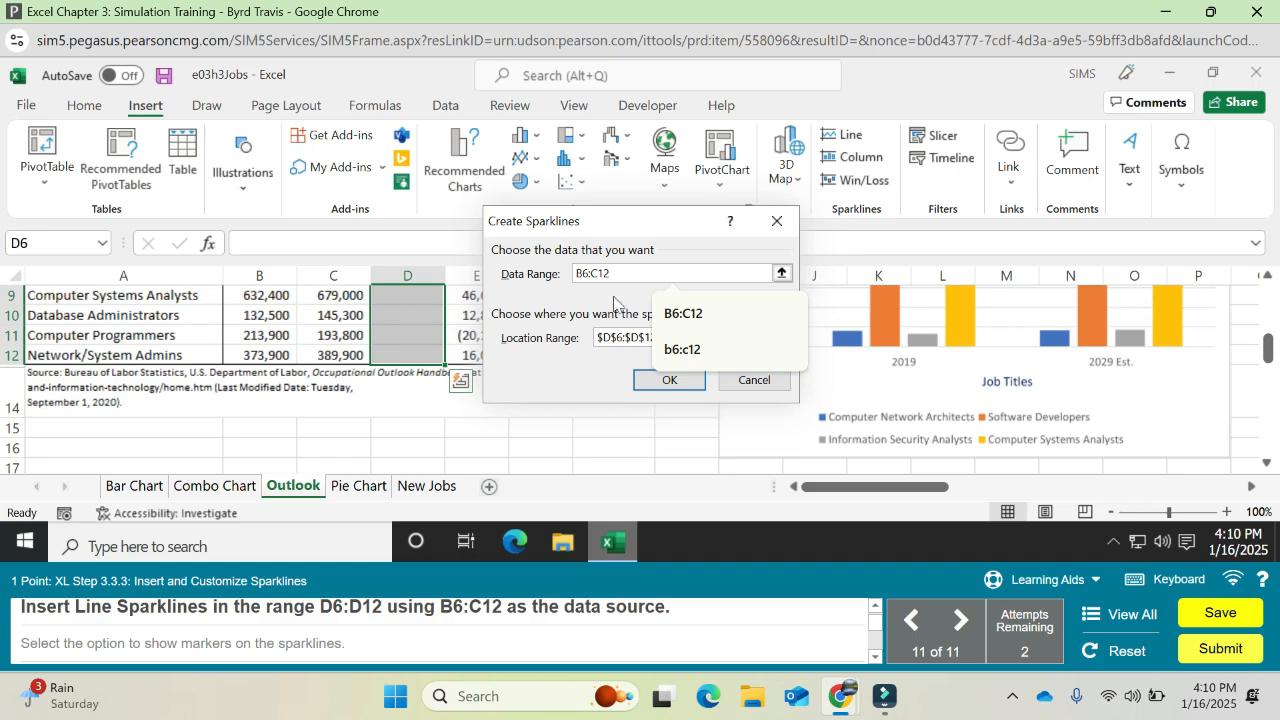
pyautogui.click(662, 381)
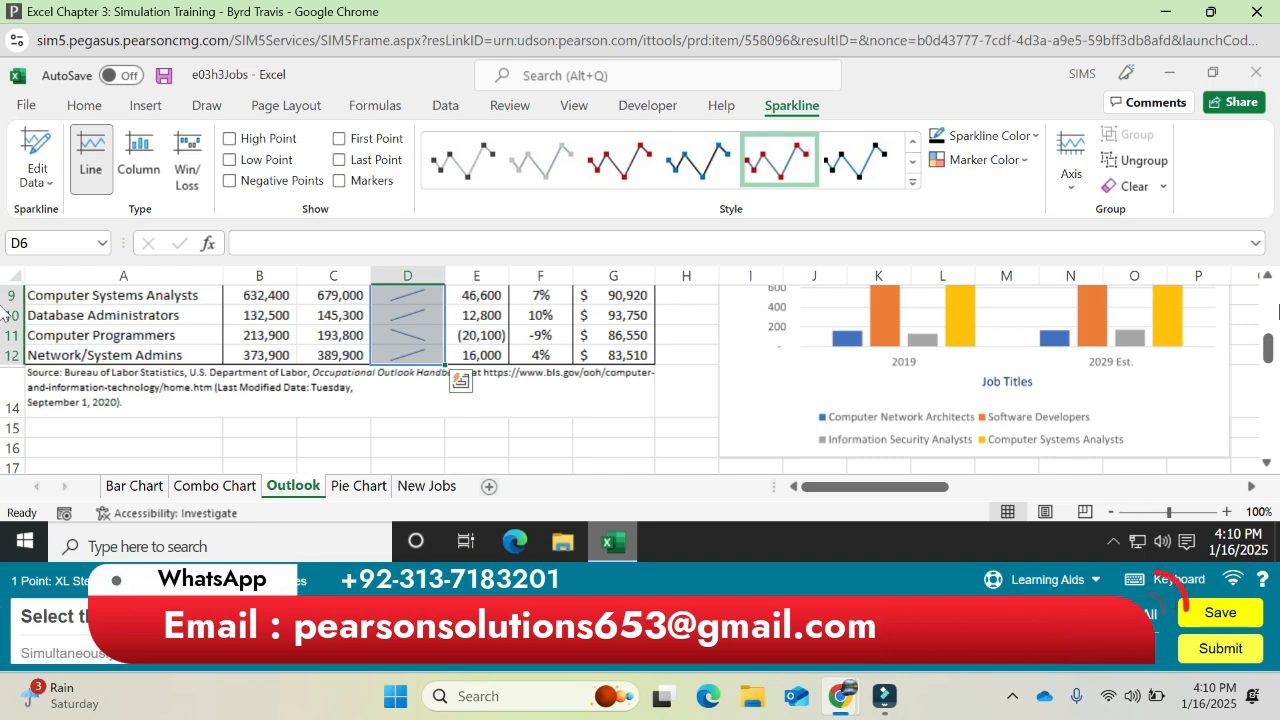
# Show markers on the sparklines in D6:D12 and apply the Dark Blue, Sparkline Style Dark #4 style to them.
pyautogui.moveTo(1270, 350); pyautogui.dragTo(1270, 325)
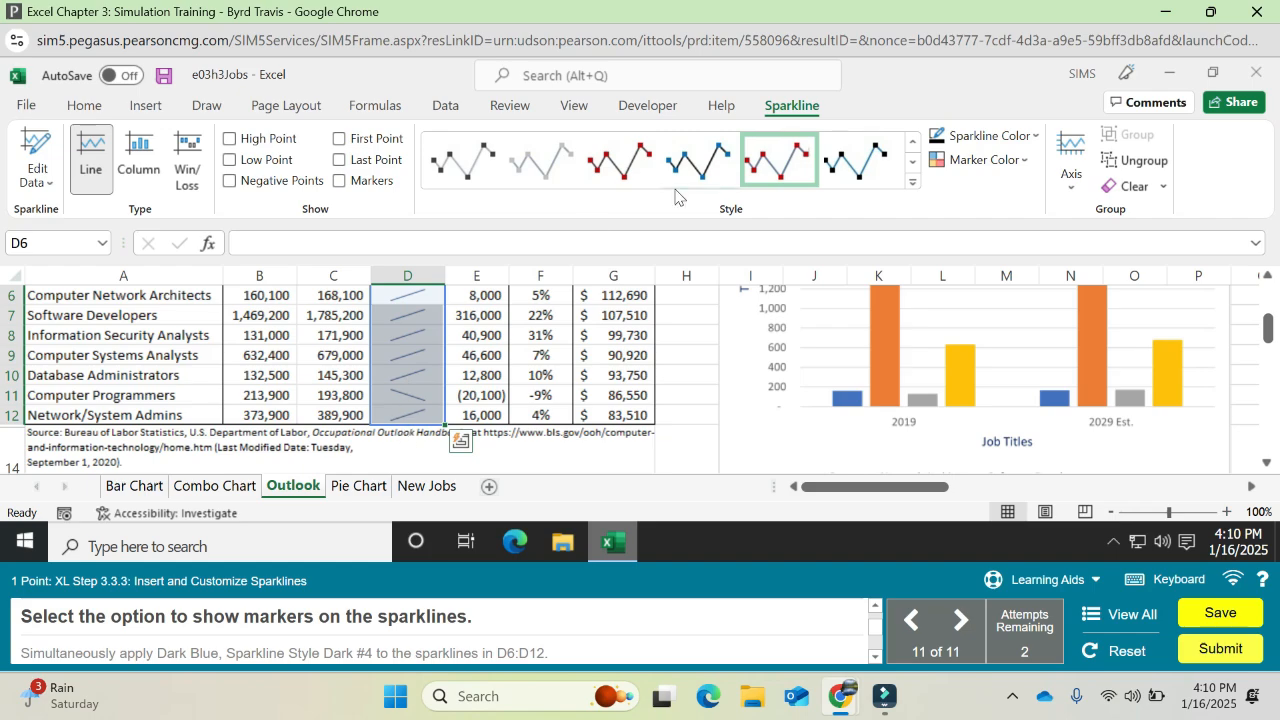
pyautogui.click(339, 181)
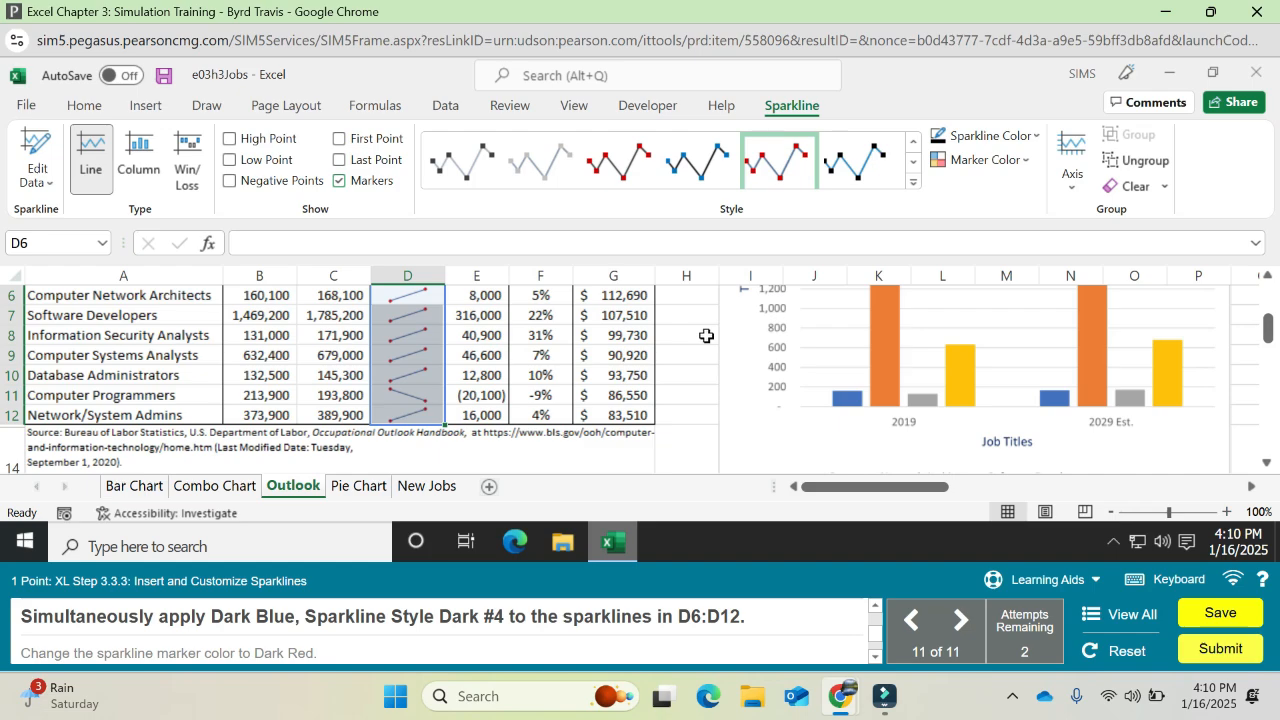
pyautogui.click(407, 290)
pyautogui.moveTo(407, 290); pyautogui.dragTo(411, 415)
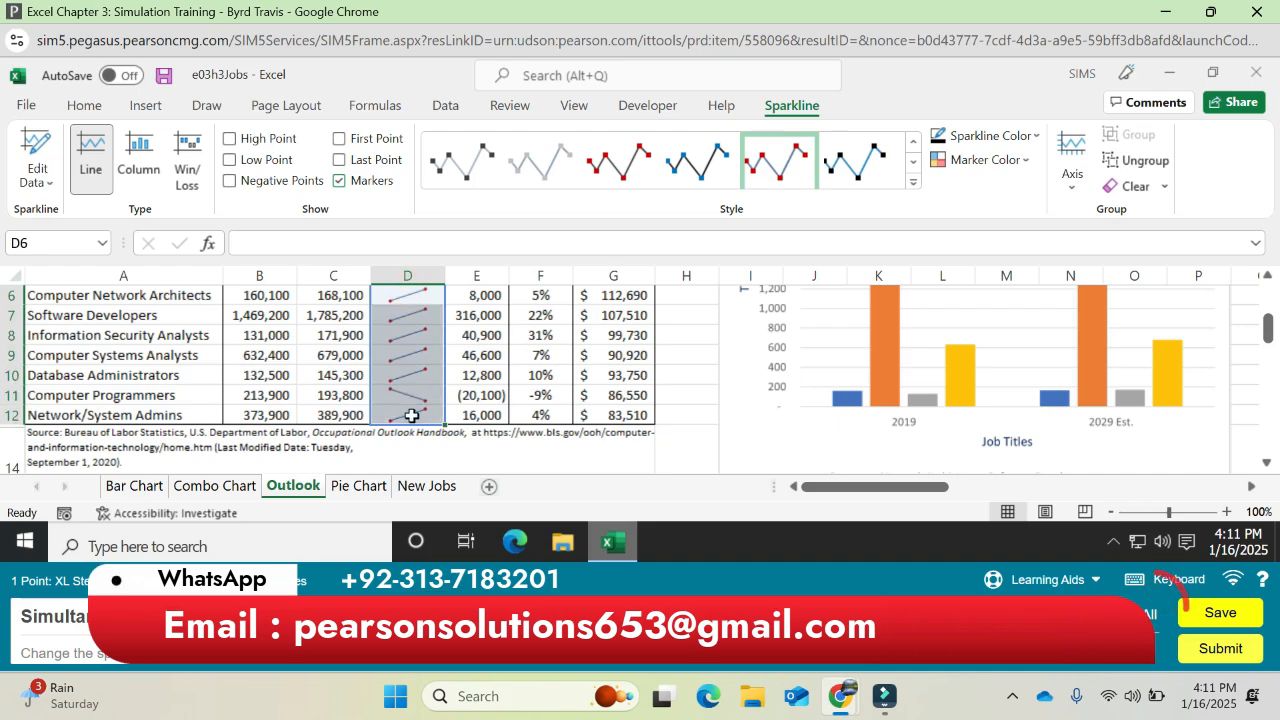
pyautogui.click(913, 183)
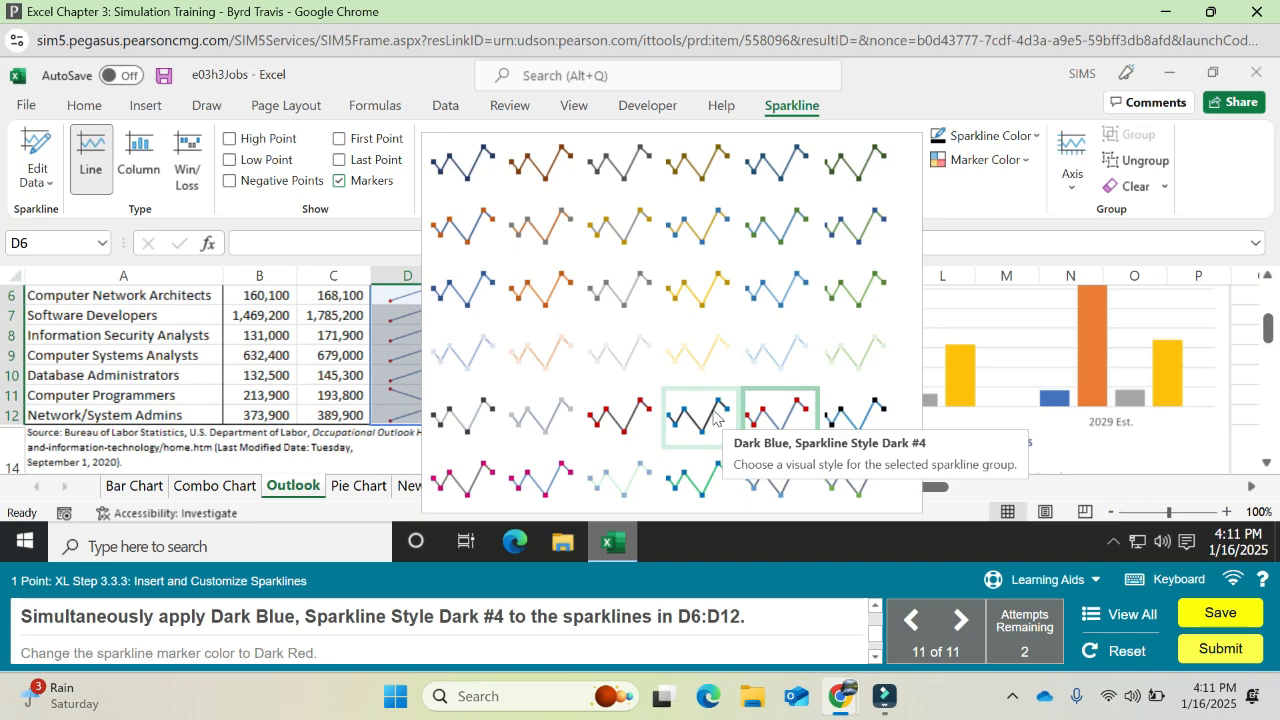
pyautogui.click(713, 418)
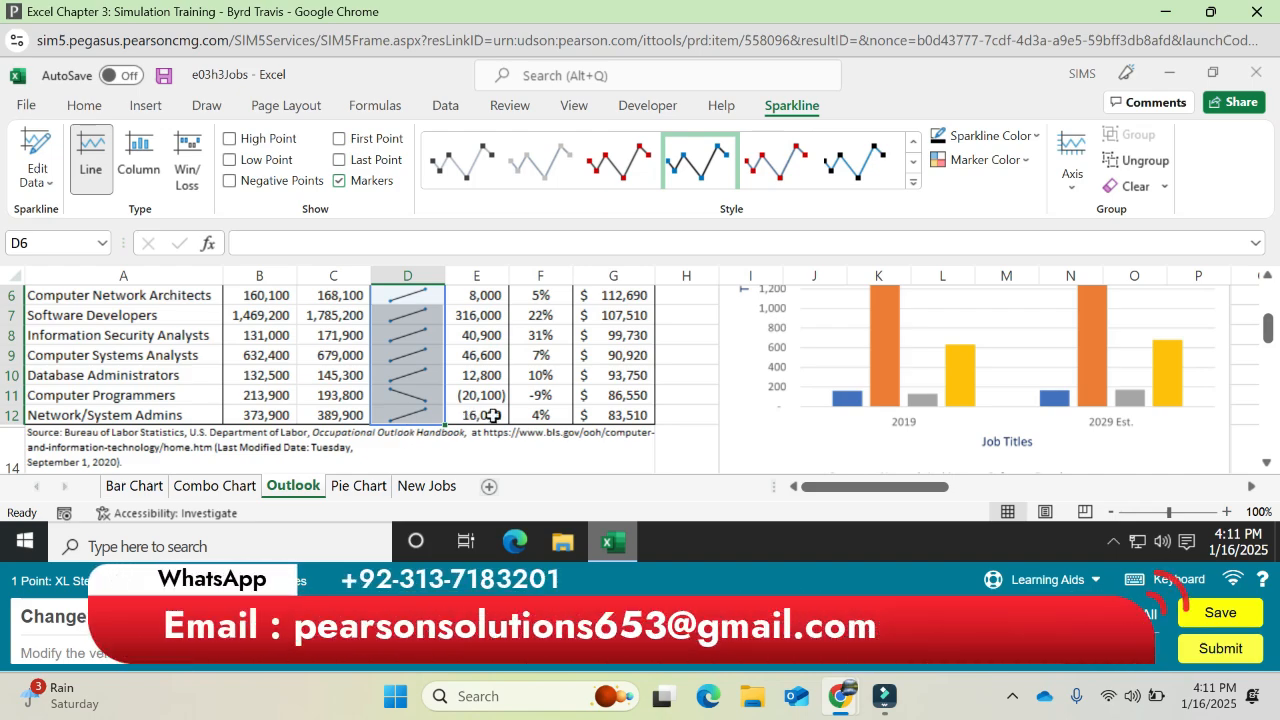
# Change the marker color of the sparklines in D6:D12 to the standard color Dark Red.
pyautogui.click(1026, 162)
pyautogui.moveTo(1023, 213)
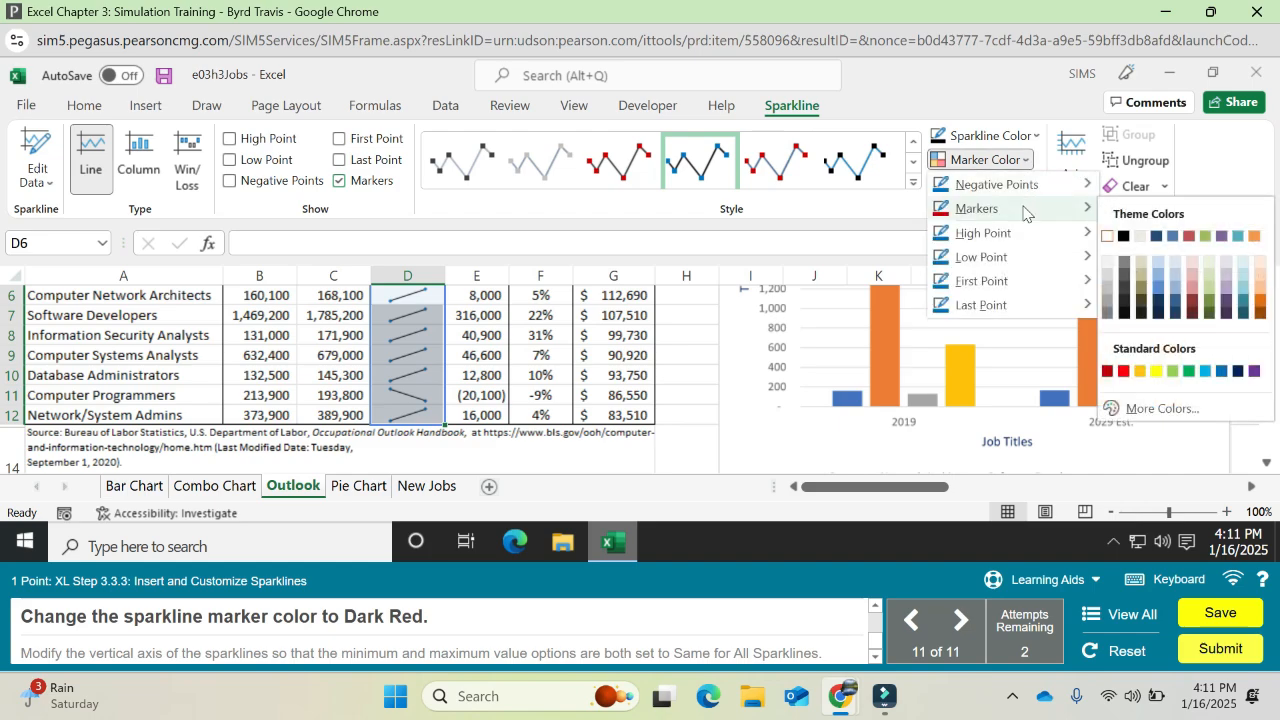
pyautogui.click(1106, 372)
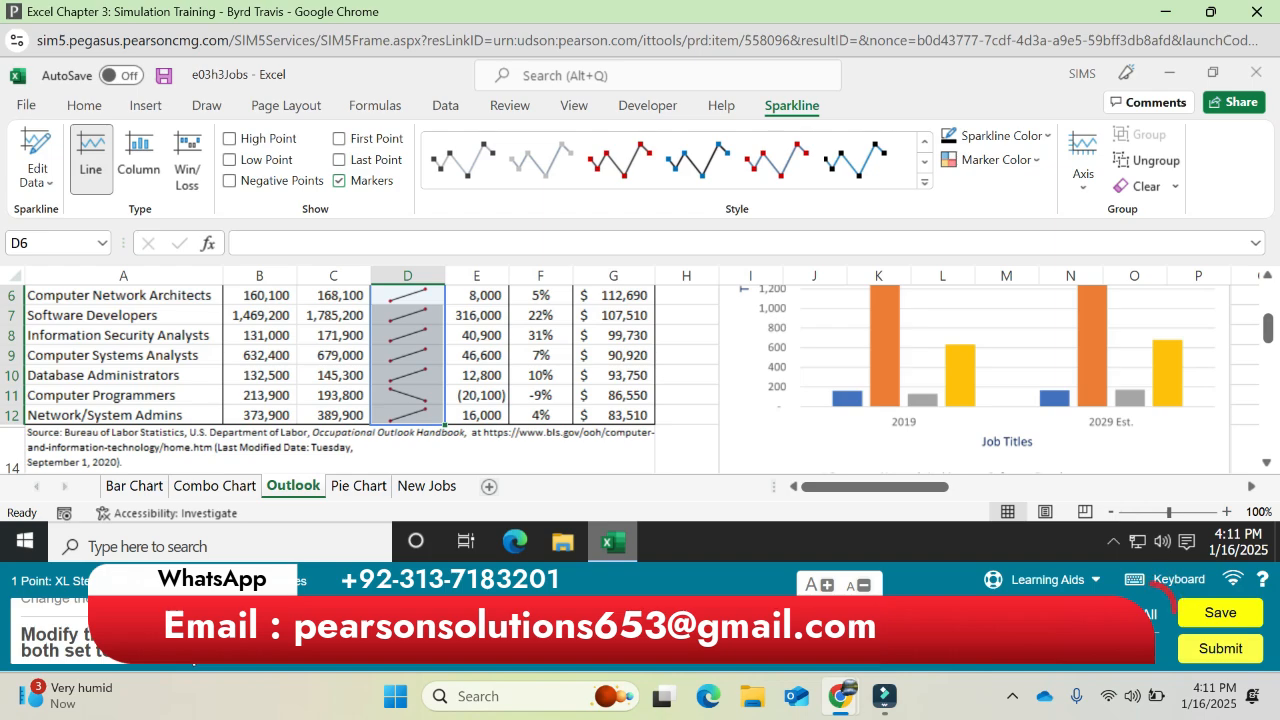
# Set both the vertical axis minimum and maximum value options of the sparklines to Same for All Sparklines.
pyautogui.click(1084, 172)
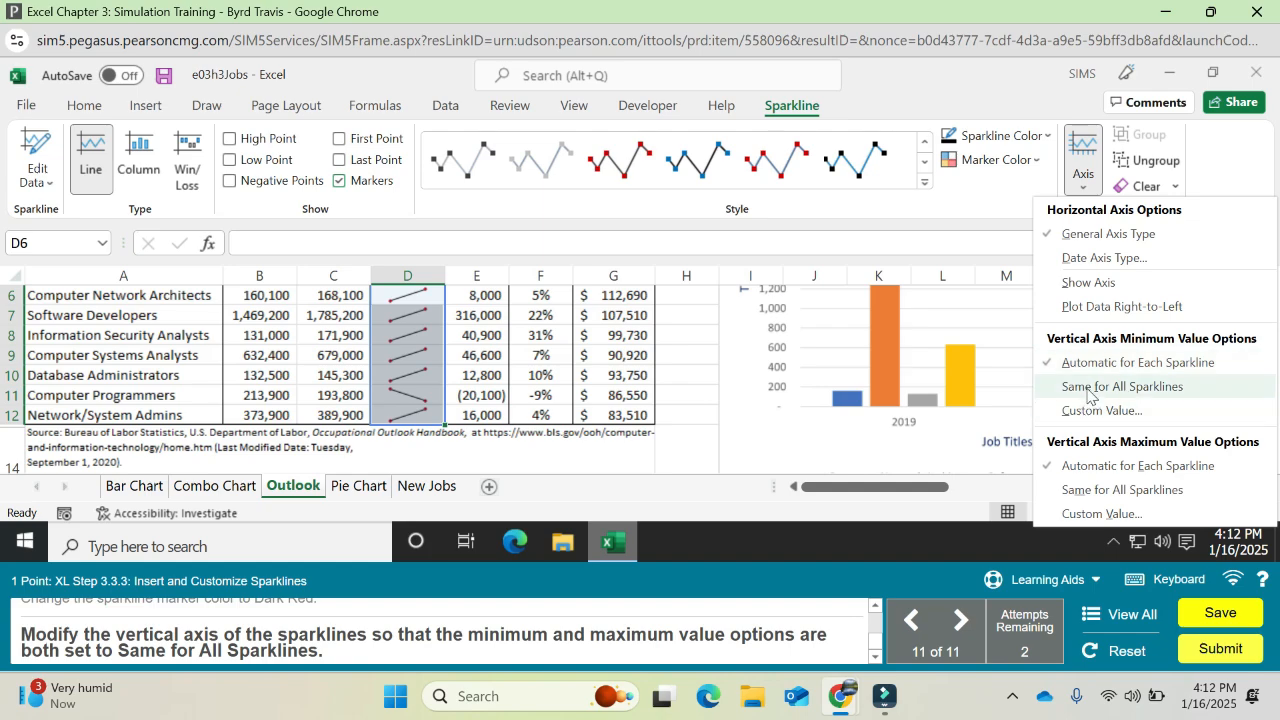
pyautogui.click(1088, 393)
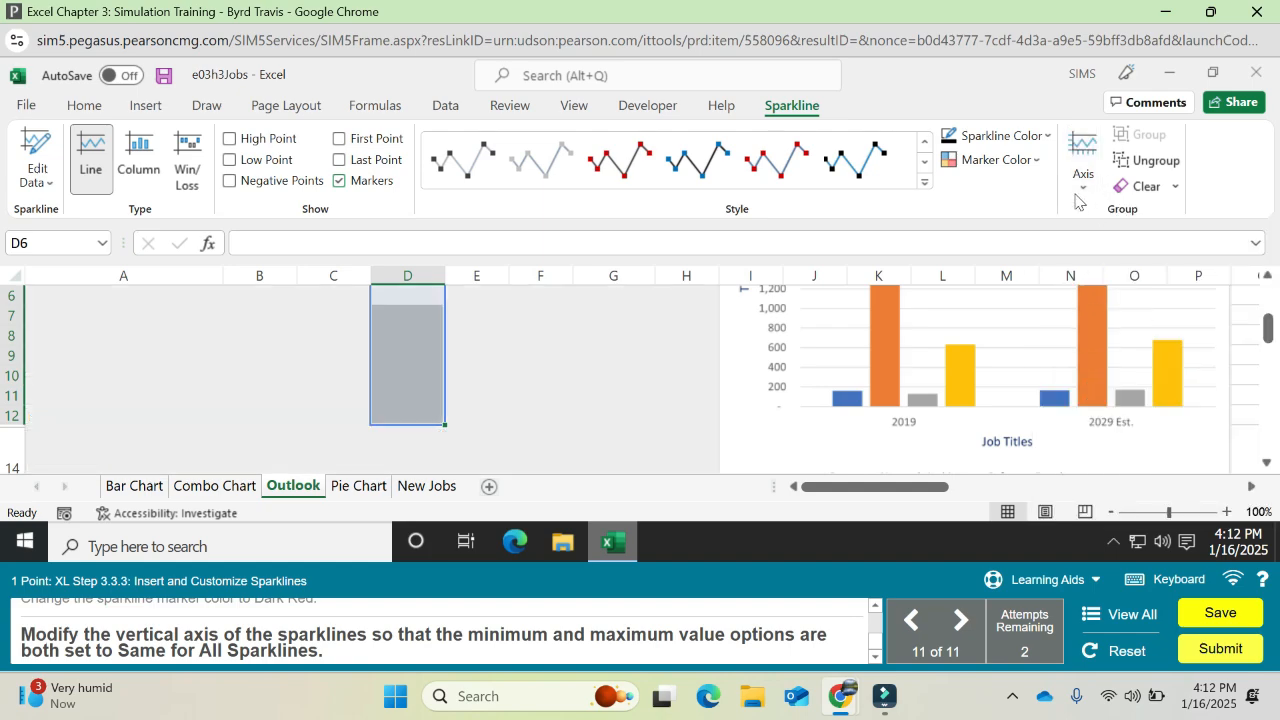
pyautogui.click(1082, 176)
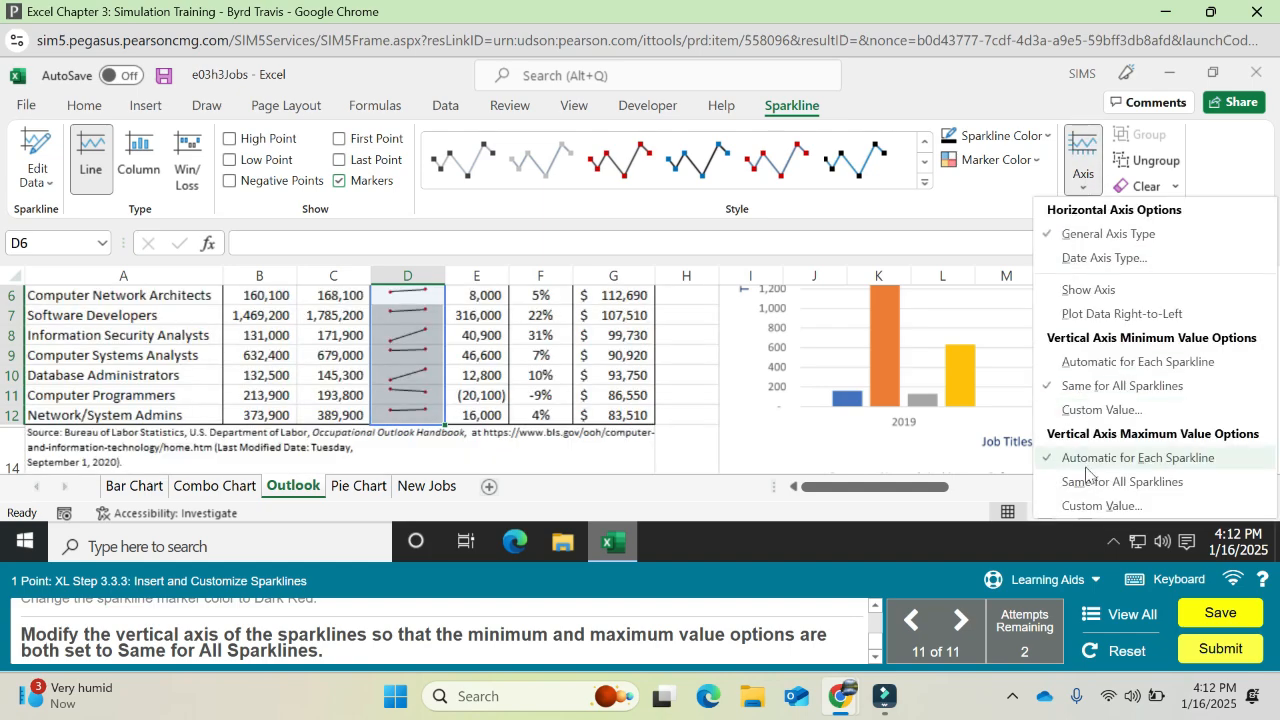
pyautogui.click(1152, 482)
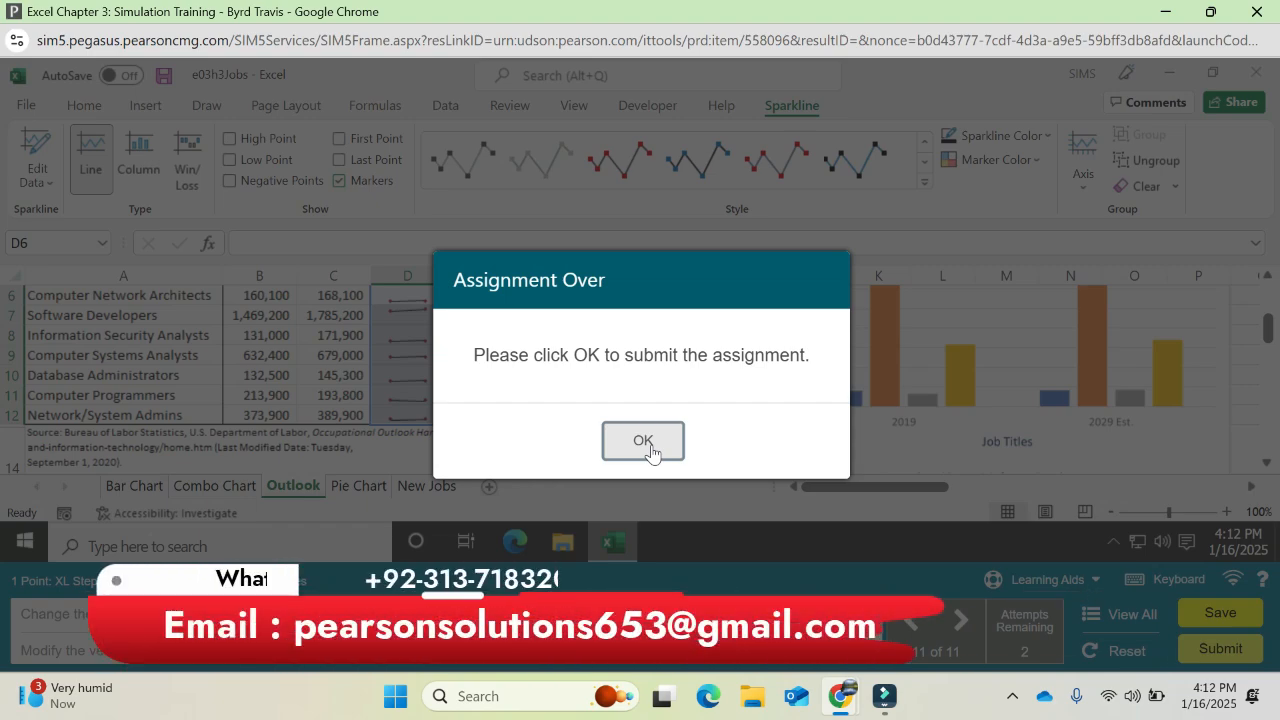
# Submit the finished assignment and check the current score in the Homework Summary.
pyautogui.click(645, 445)
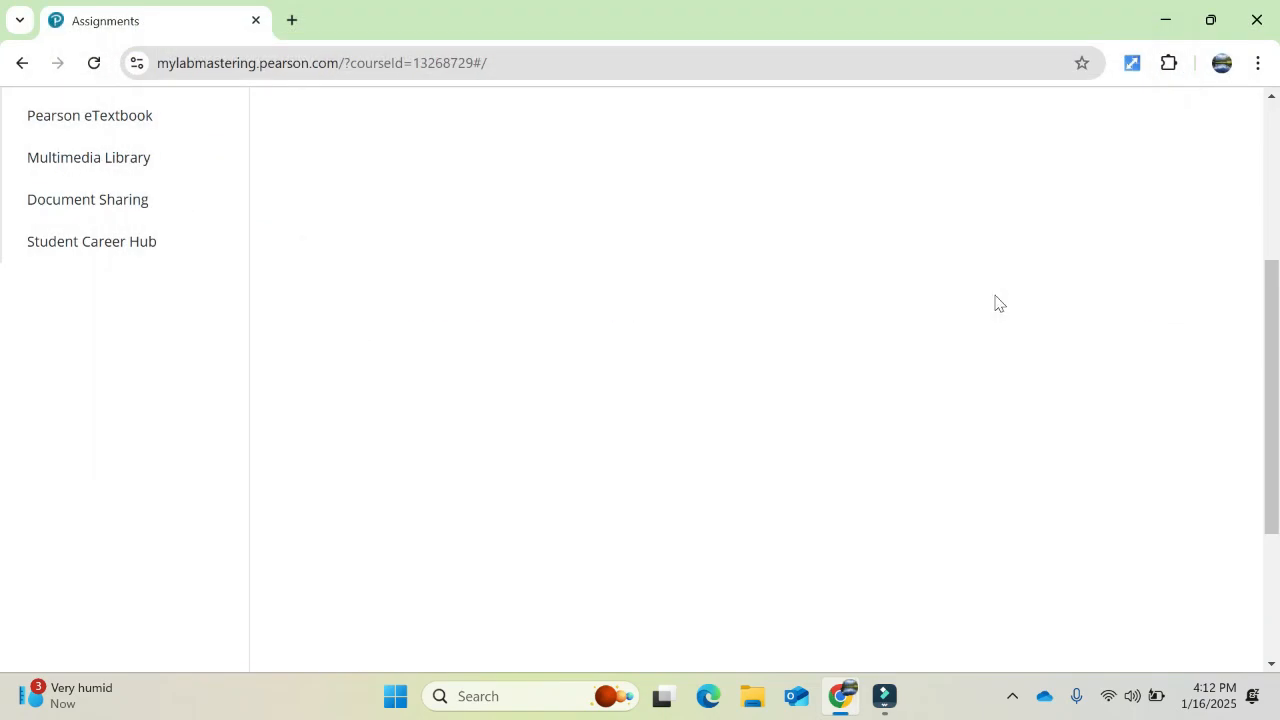
pyautogui.moveTo(1274, 320); pyautogui.dragTo(1258, 207)
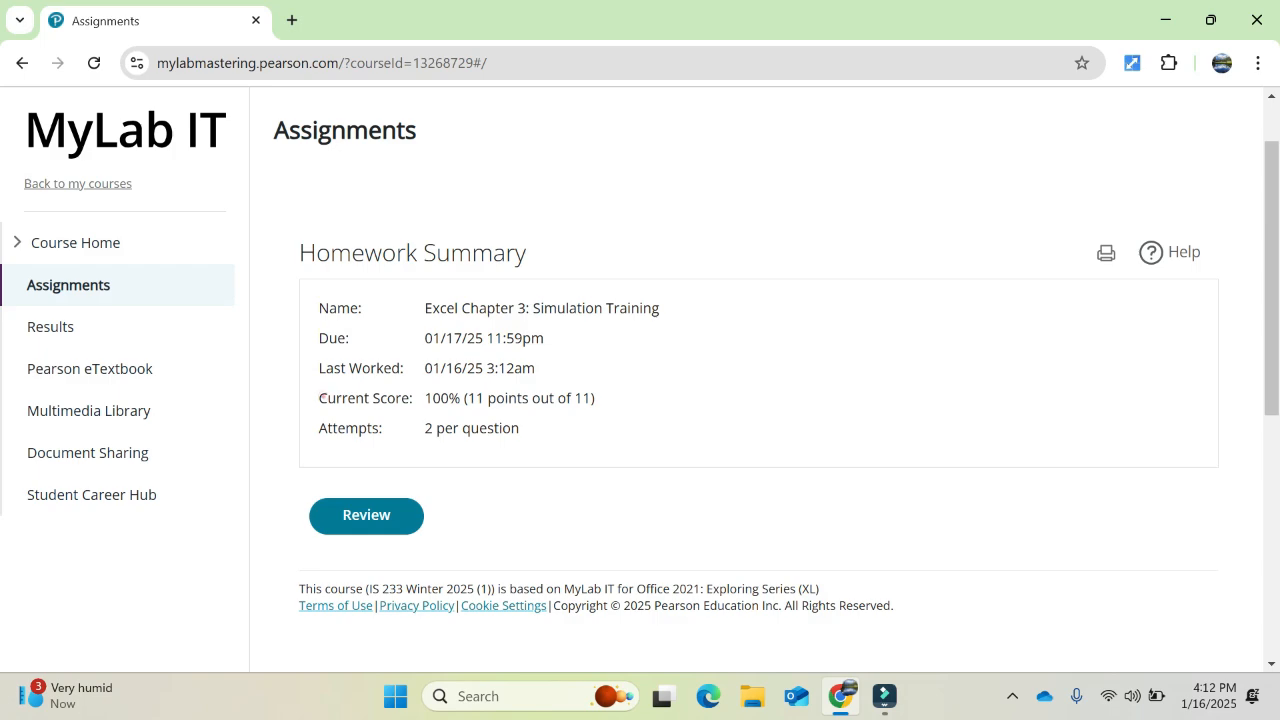
pyautogui.moveTo(320, 398); pyautogui.dragTo(612, 408)
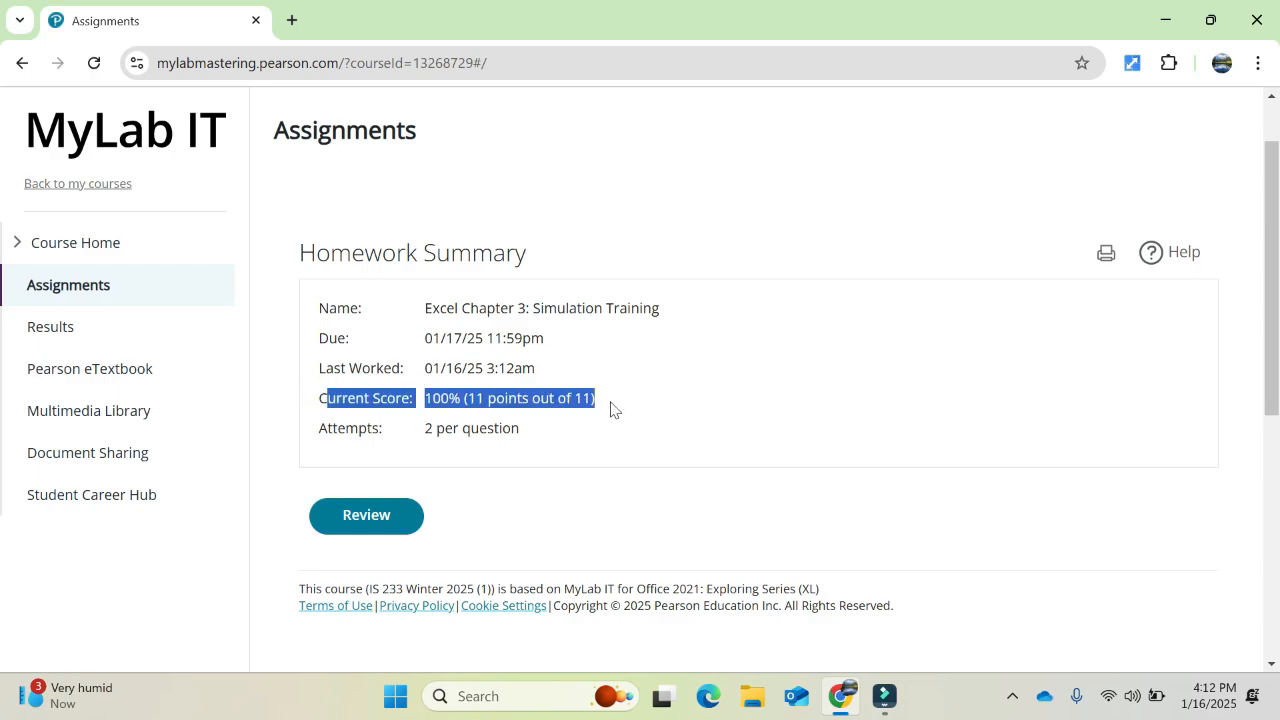